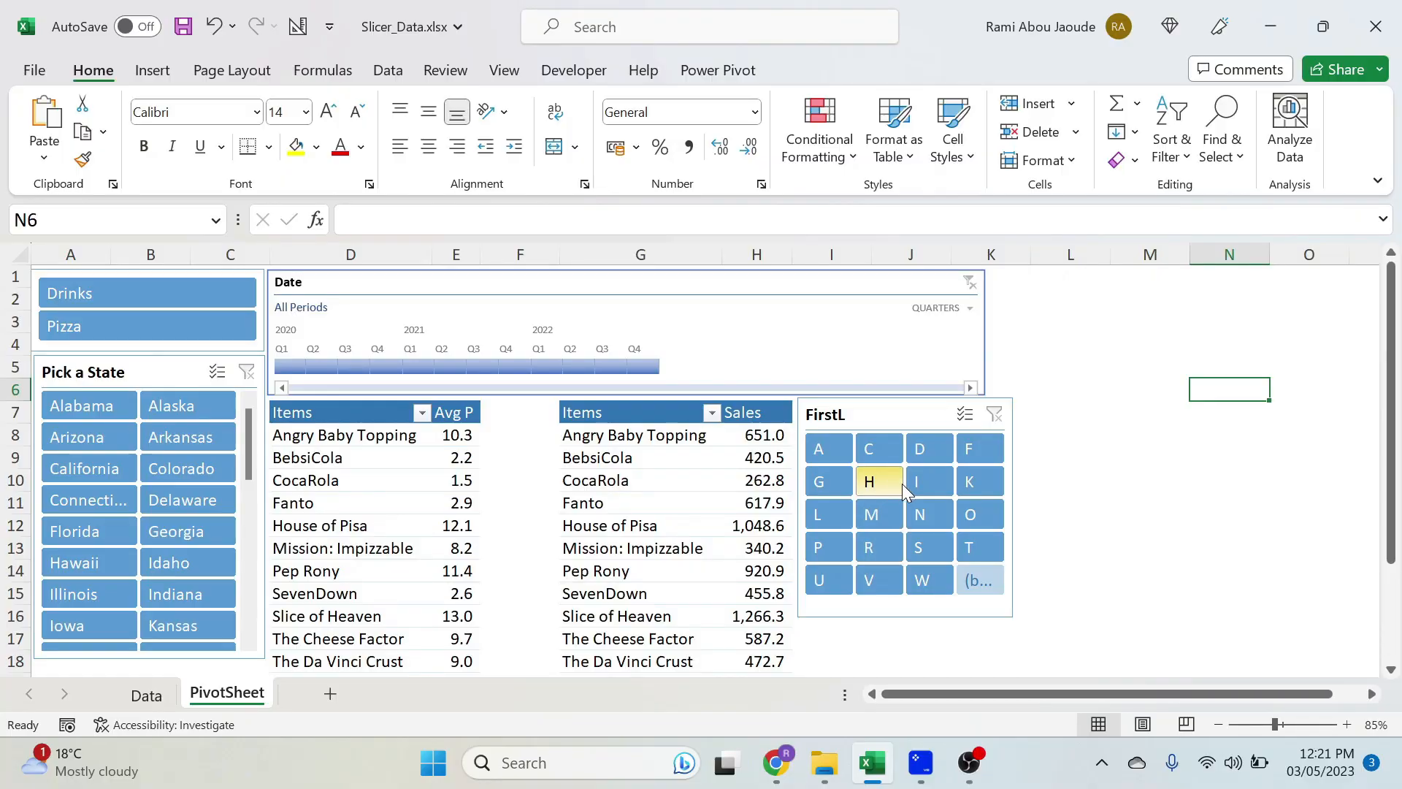
- Filter the dashboard to first letter M, Massachusetts and Michigan, Q4 2020 to Q3 2021, and the Drinks category
click(869, 514)
click(93, 437)
ctrl+click(196, 436)
drag(483, 366, 387, 365)
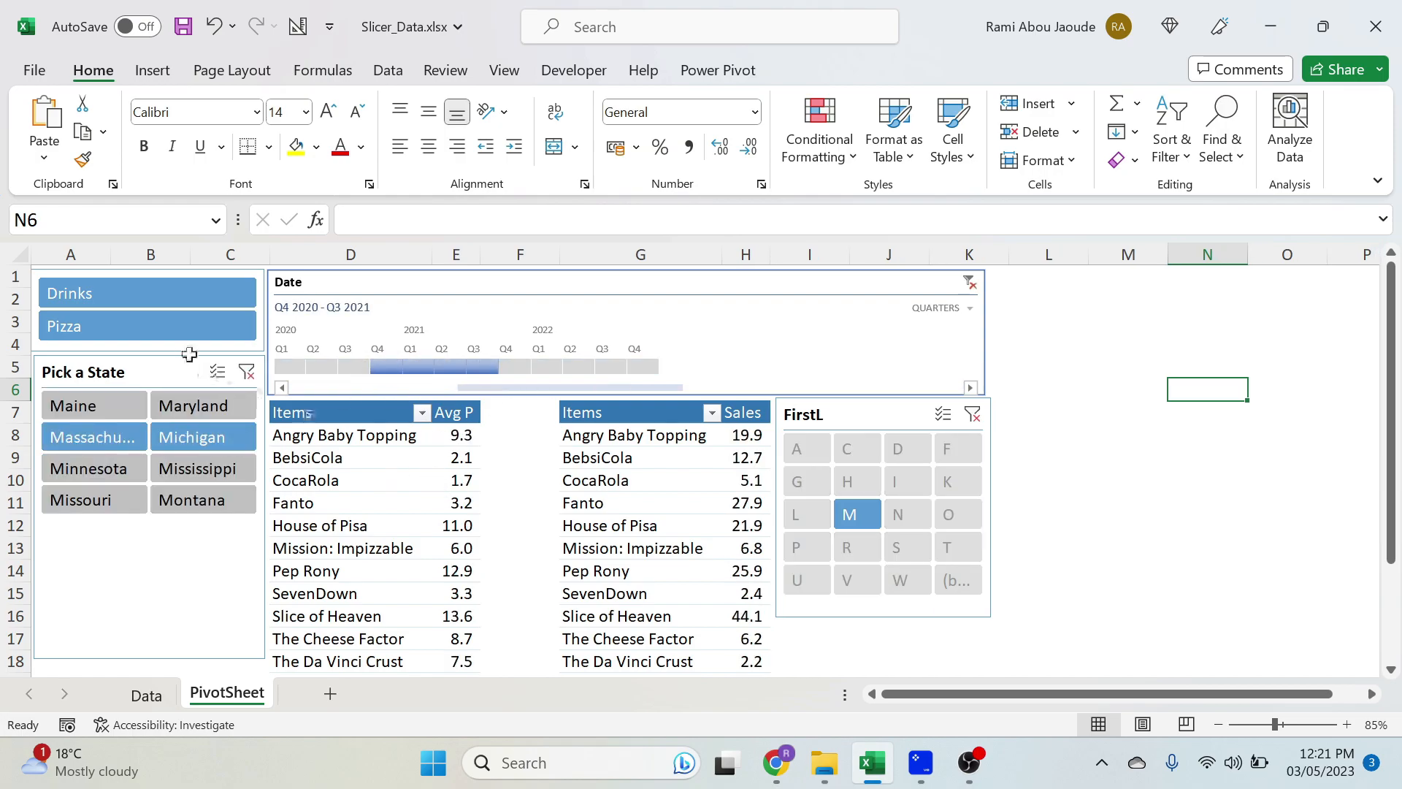
click(159, 301)
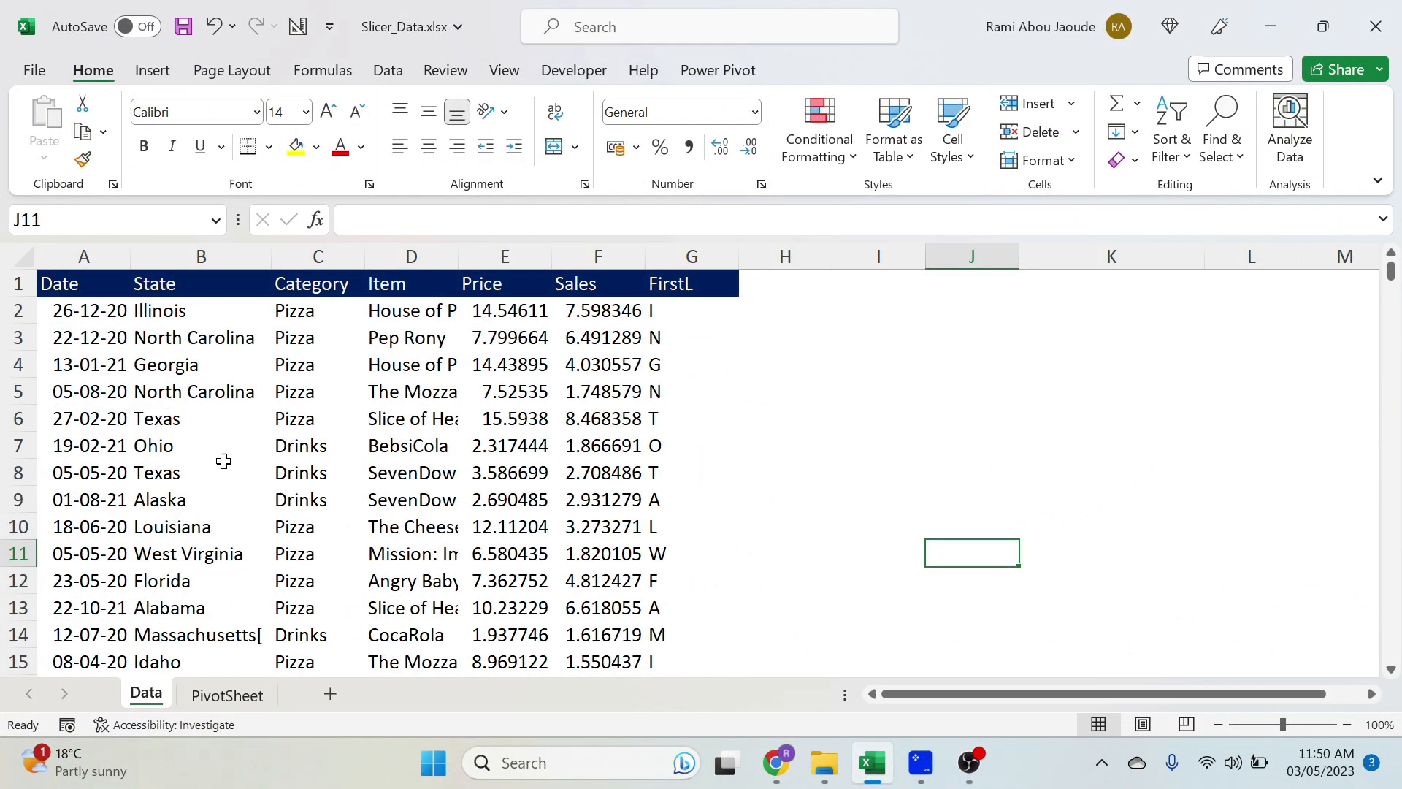
- Go to the PivotSheet worksheet and show the field list of the average-price PivotTable
click(232, 693)
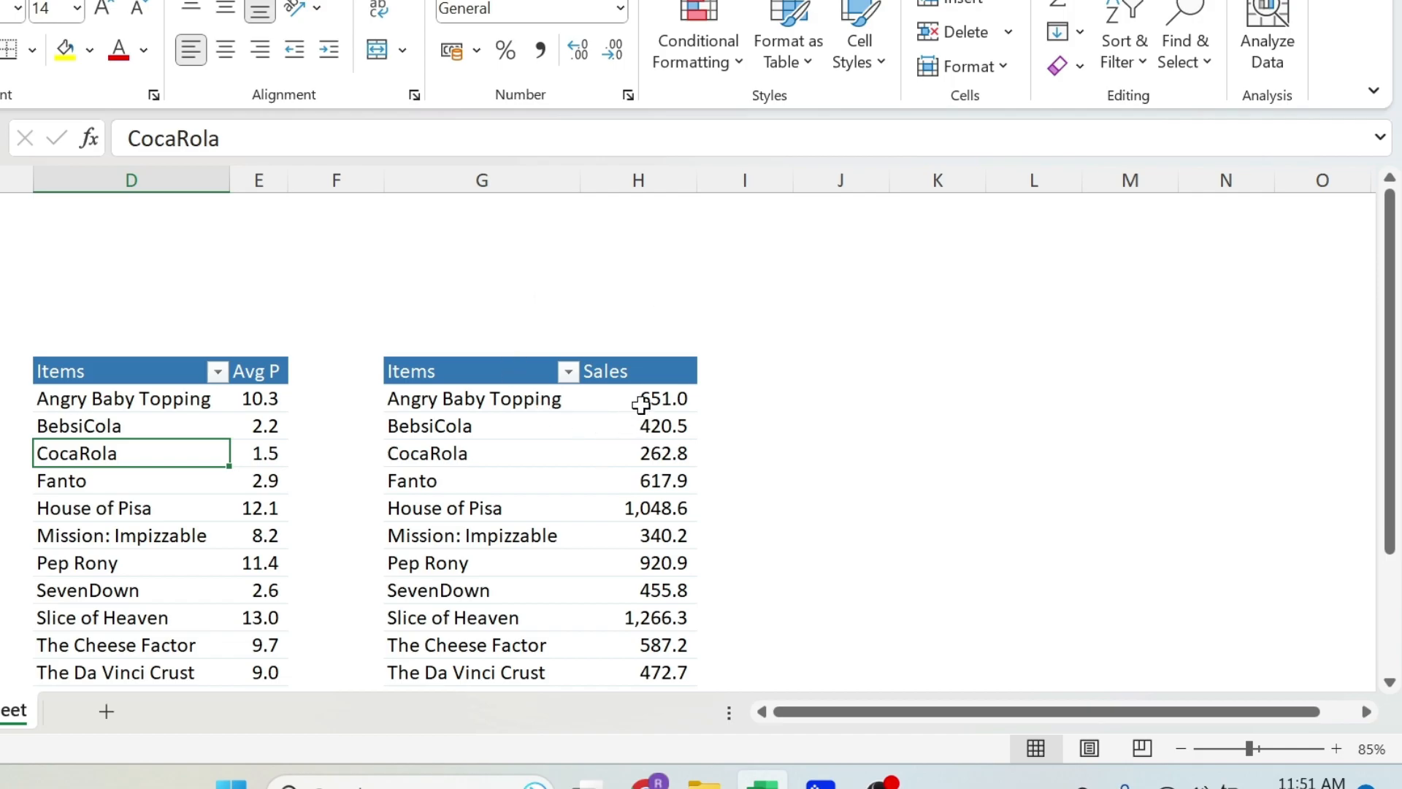
mouse_move(641, 405)
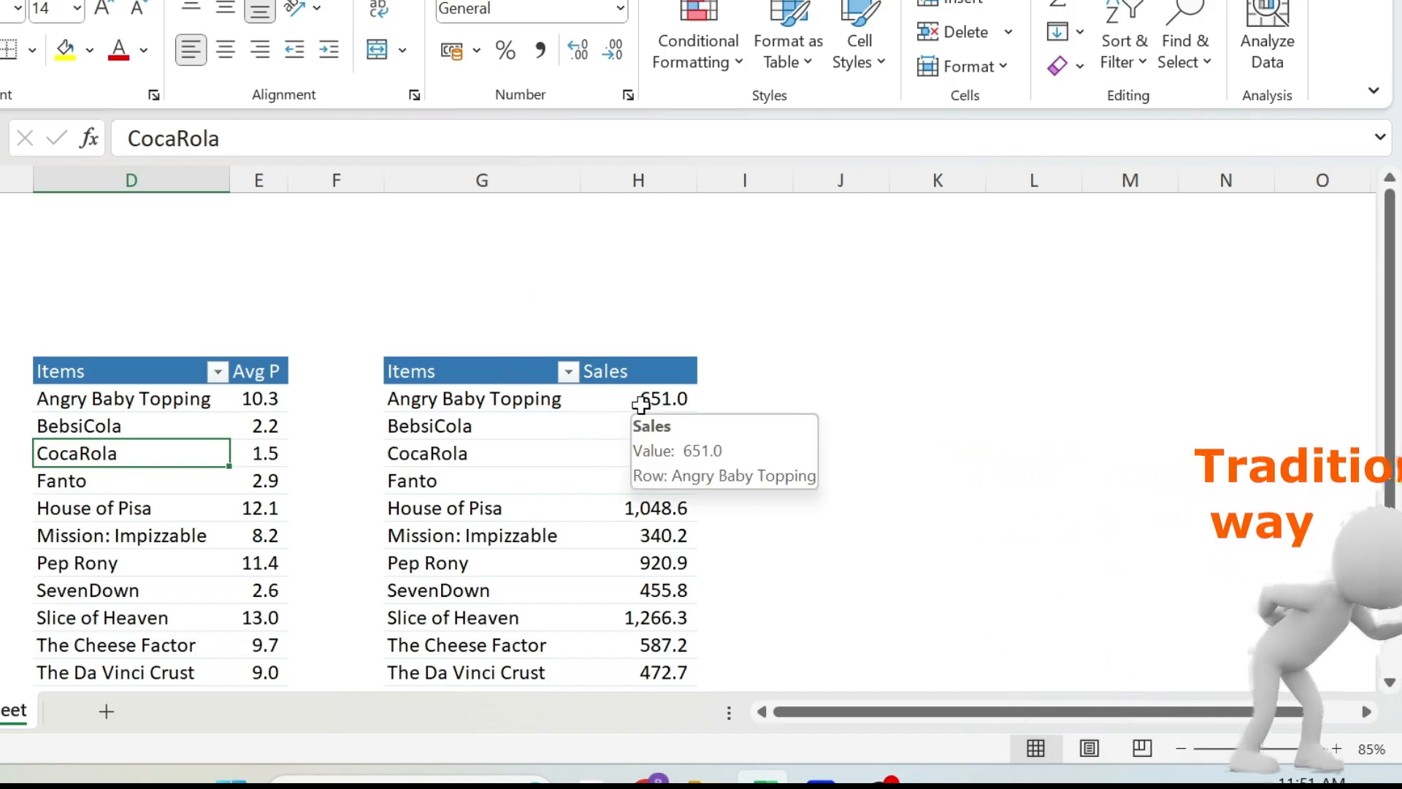
right_click(219, 489)
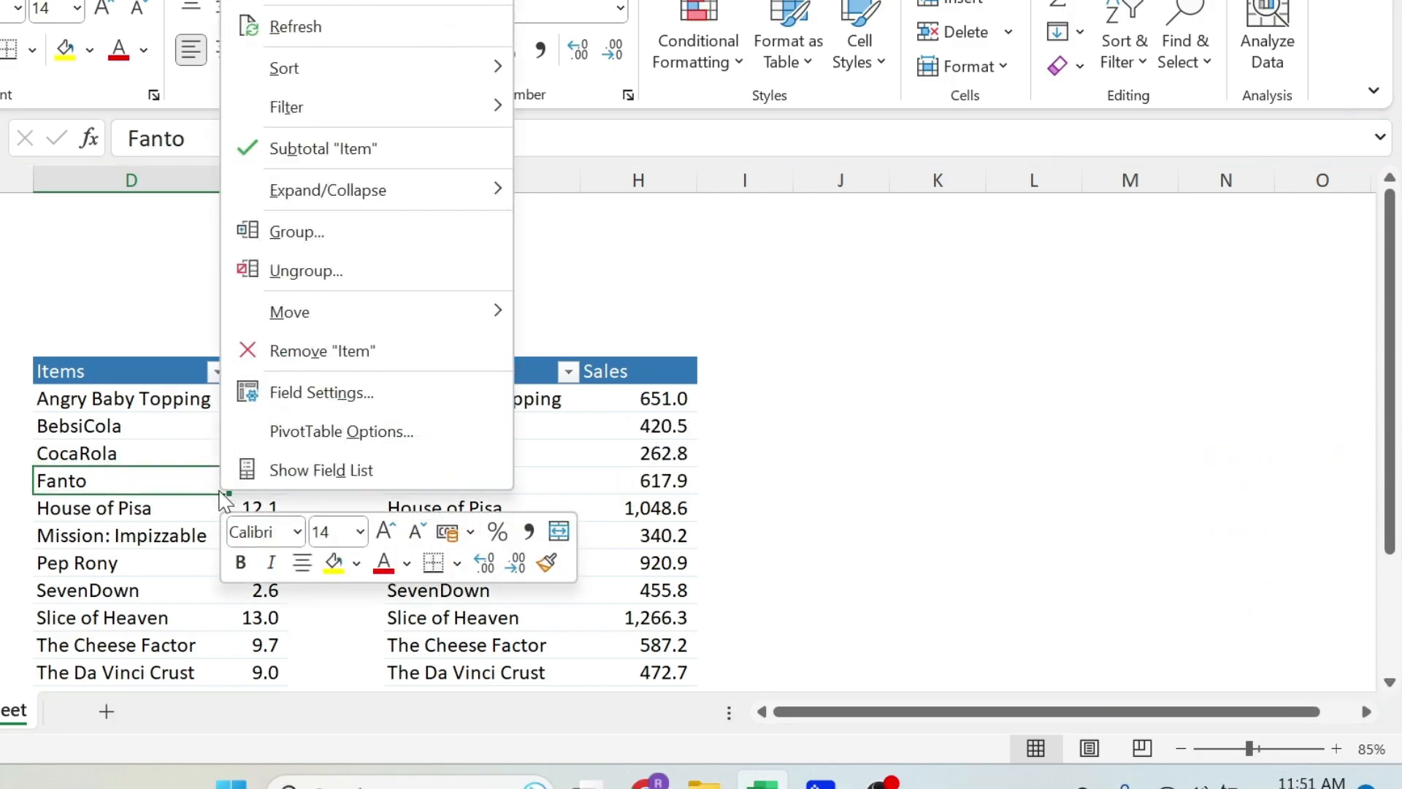
click(316, 471)
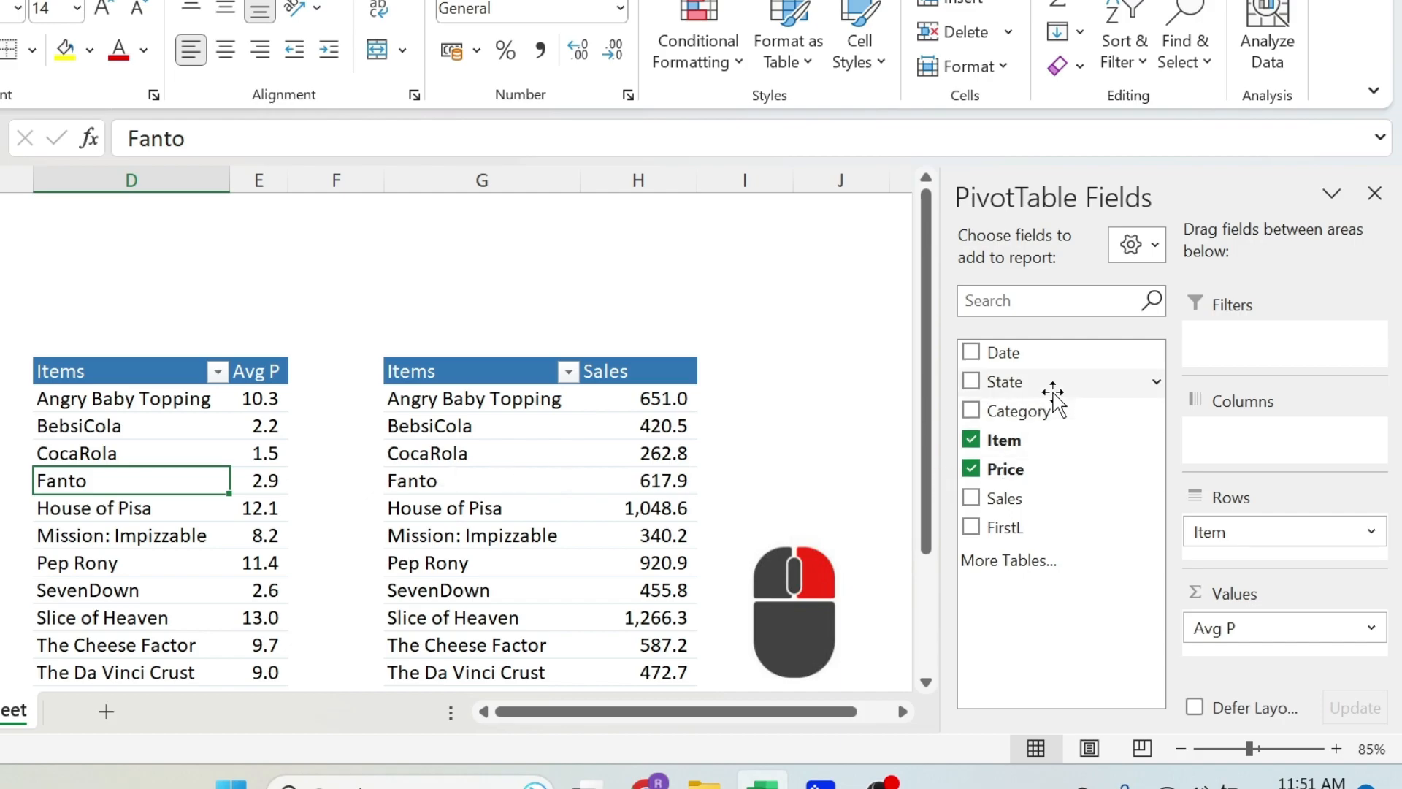
- Try State as a report filter with multiple-item selection on the average-price PivotTable, cancel the selection, and remove State from the filters
drag(1049, 384, 1215, 349)
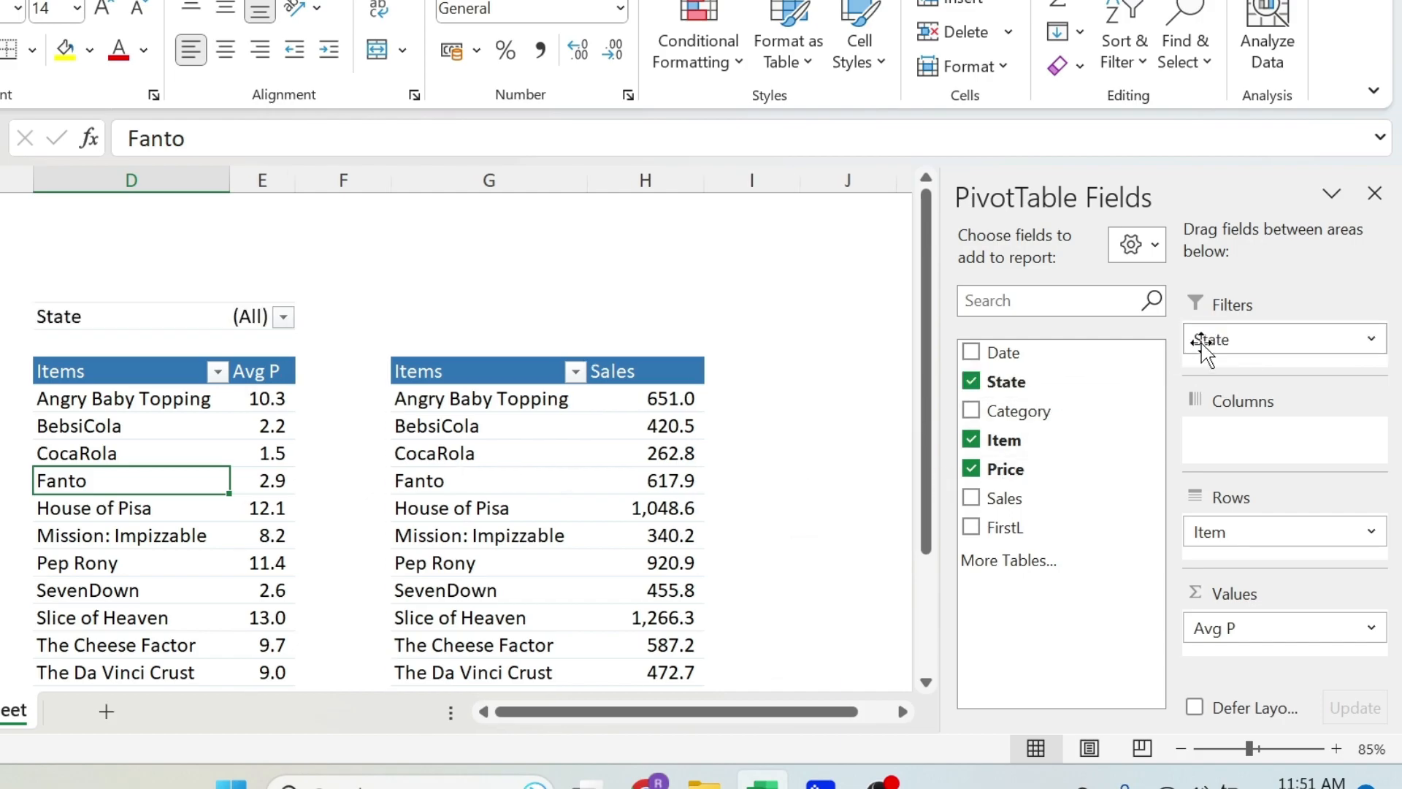
click(283, 319)
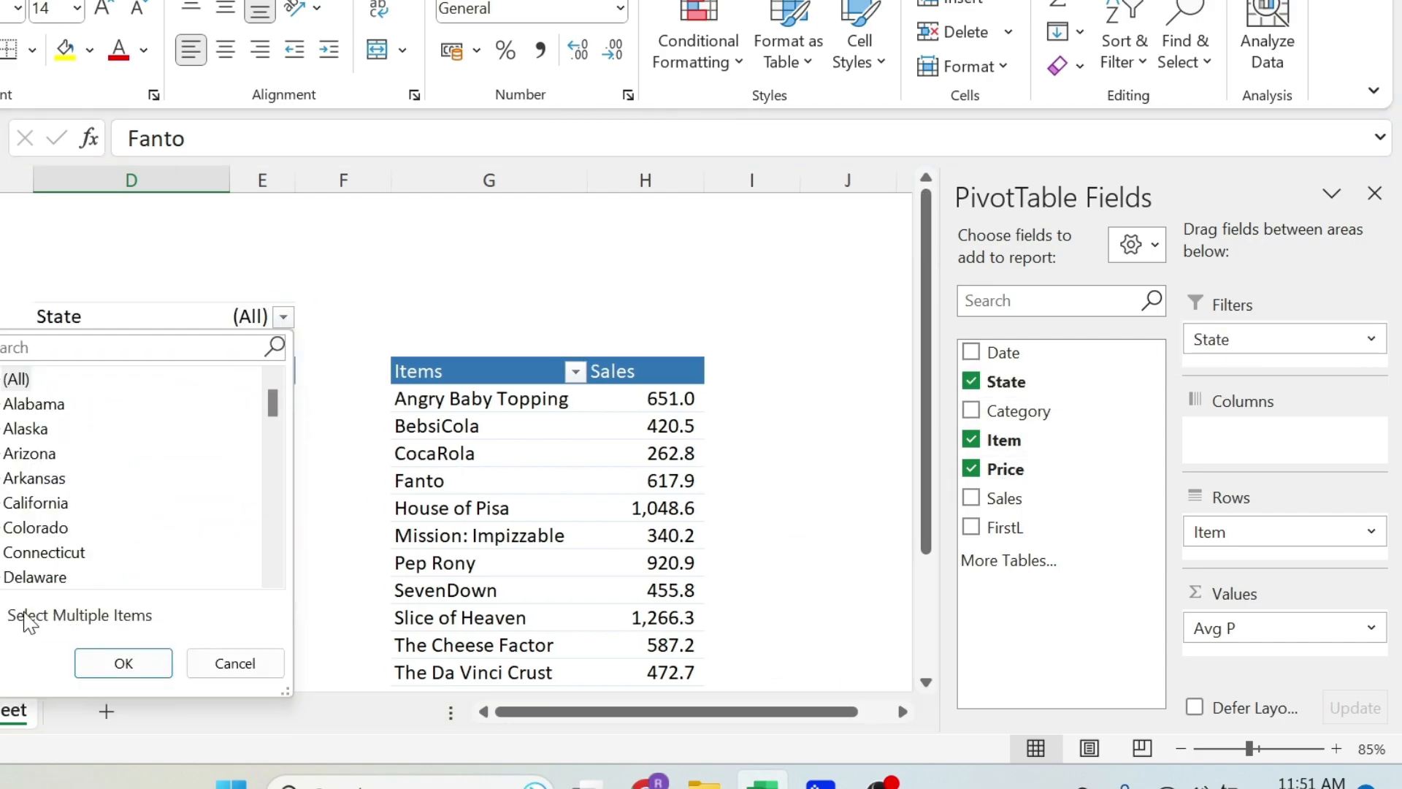
click(27, 622)
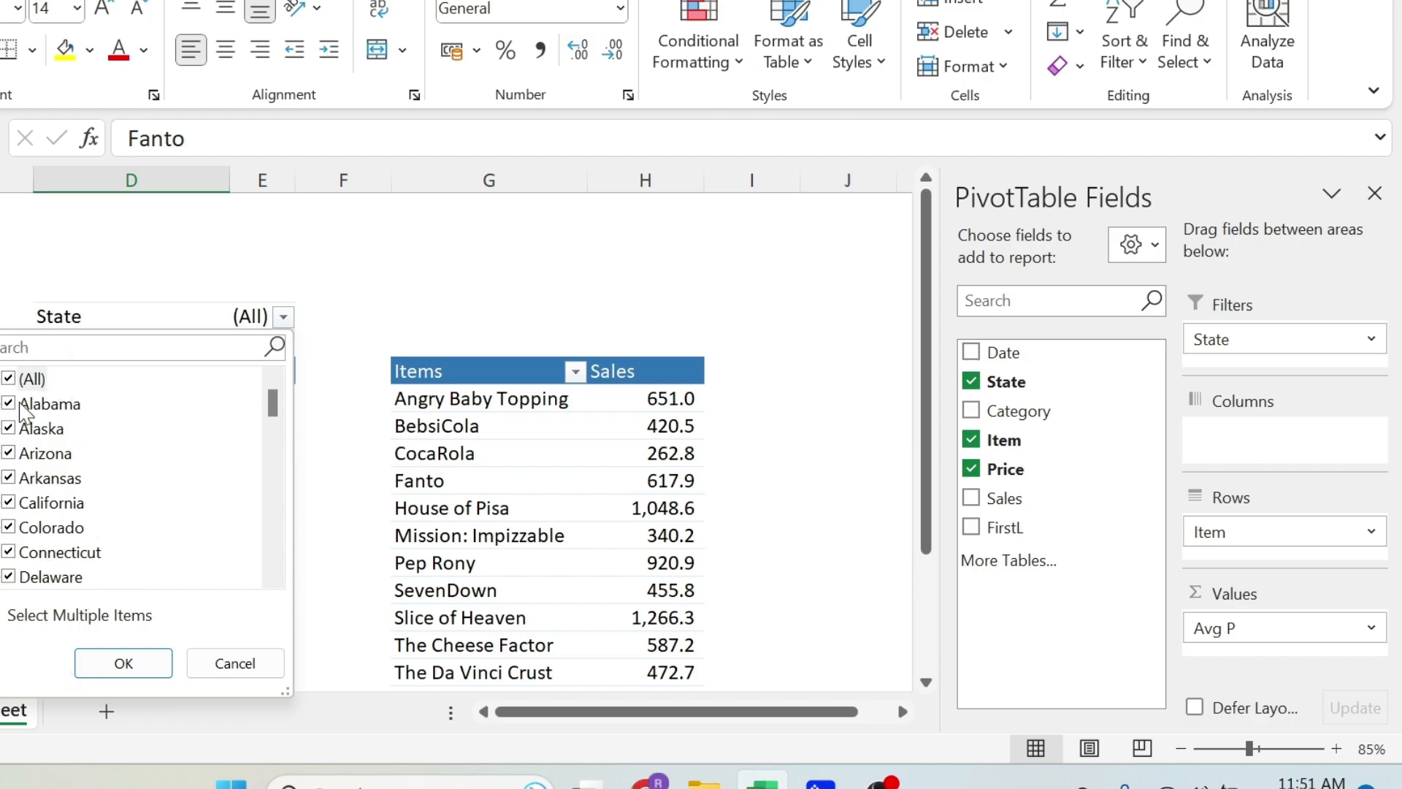
click(234, 662)
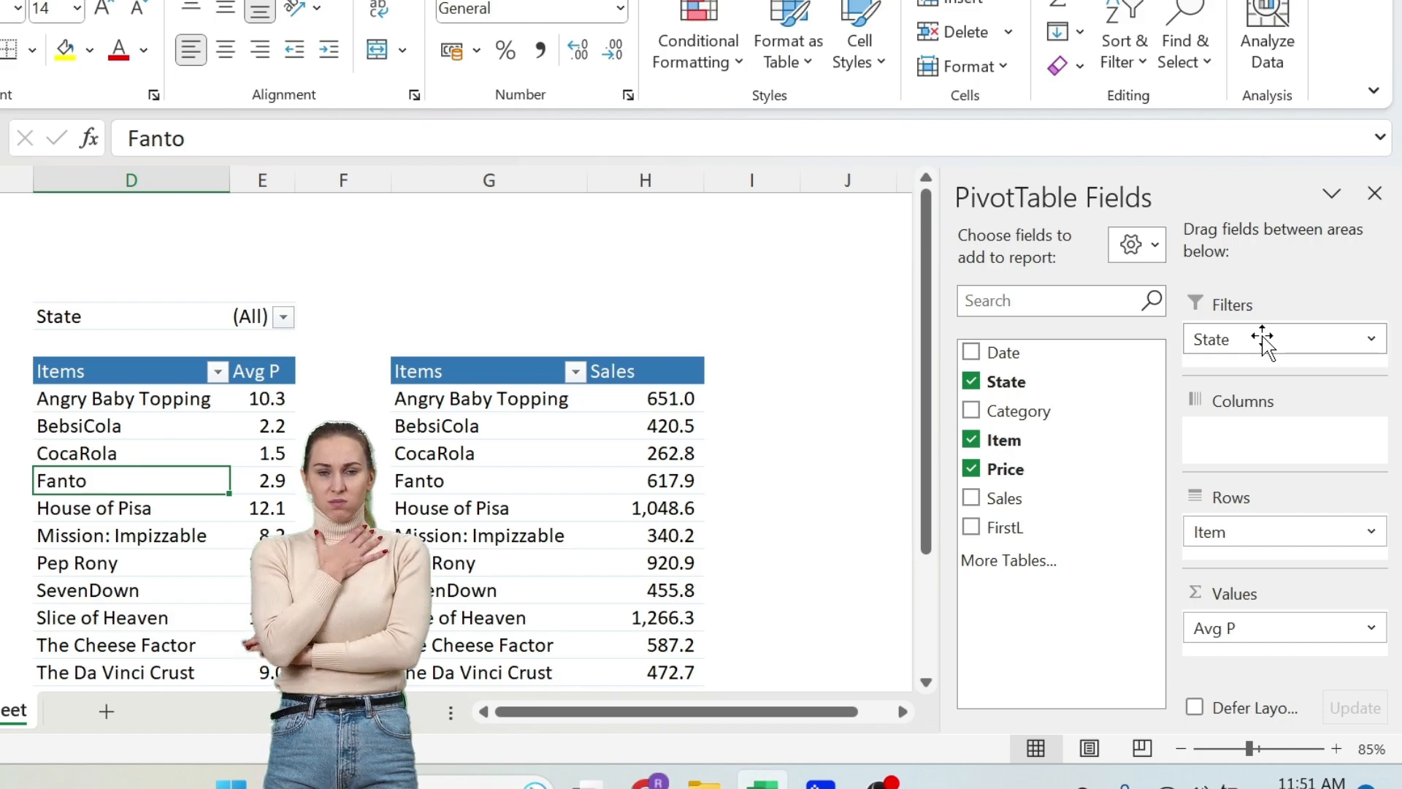
drag(1263, 337, 689, 330)
- Add a slicer for the State field to the average-price PivotTable and use it to filter the table to Arkansas
right_click(1031, 384)
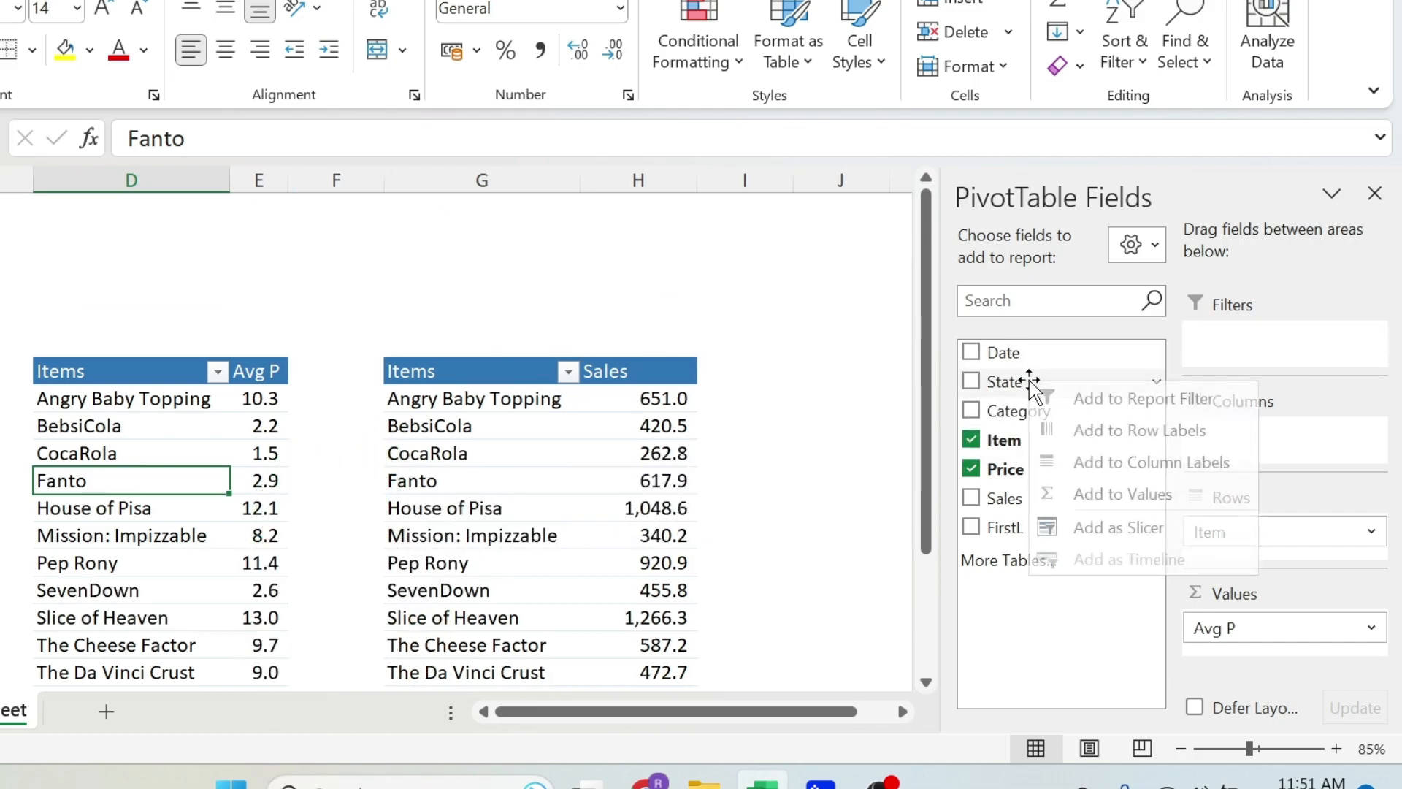
click(1118, 527)
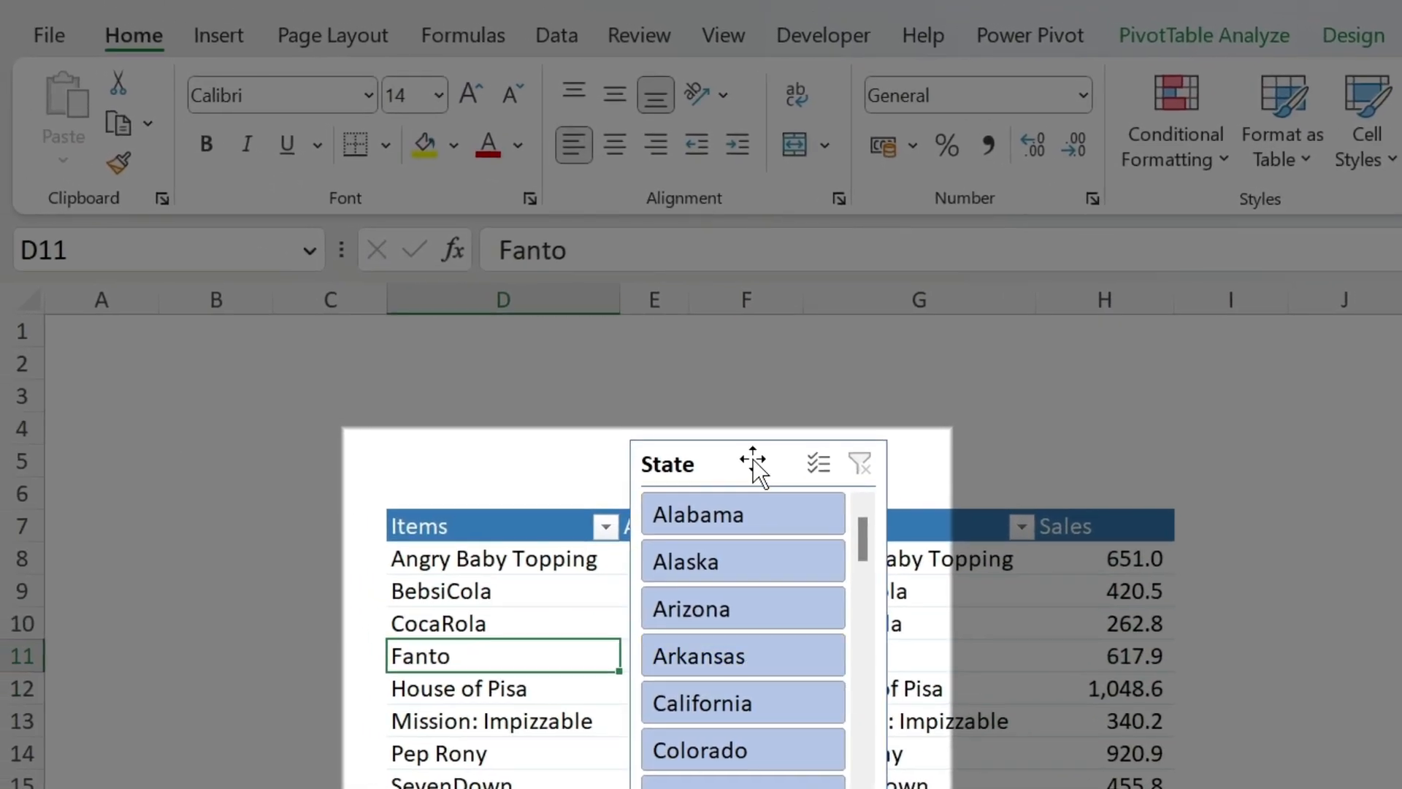
drag(690, 438, 790, 426)
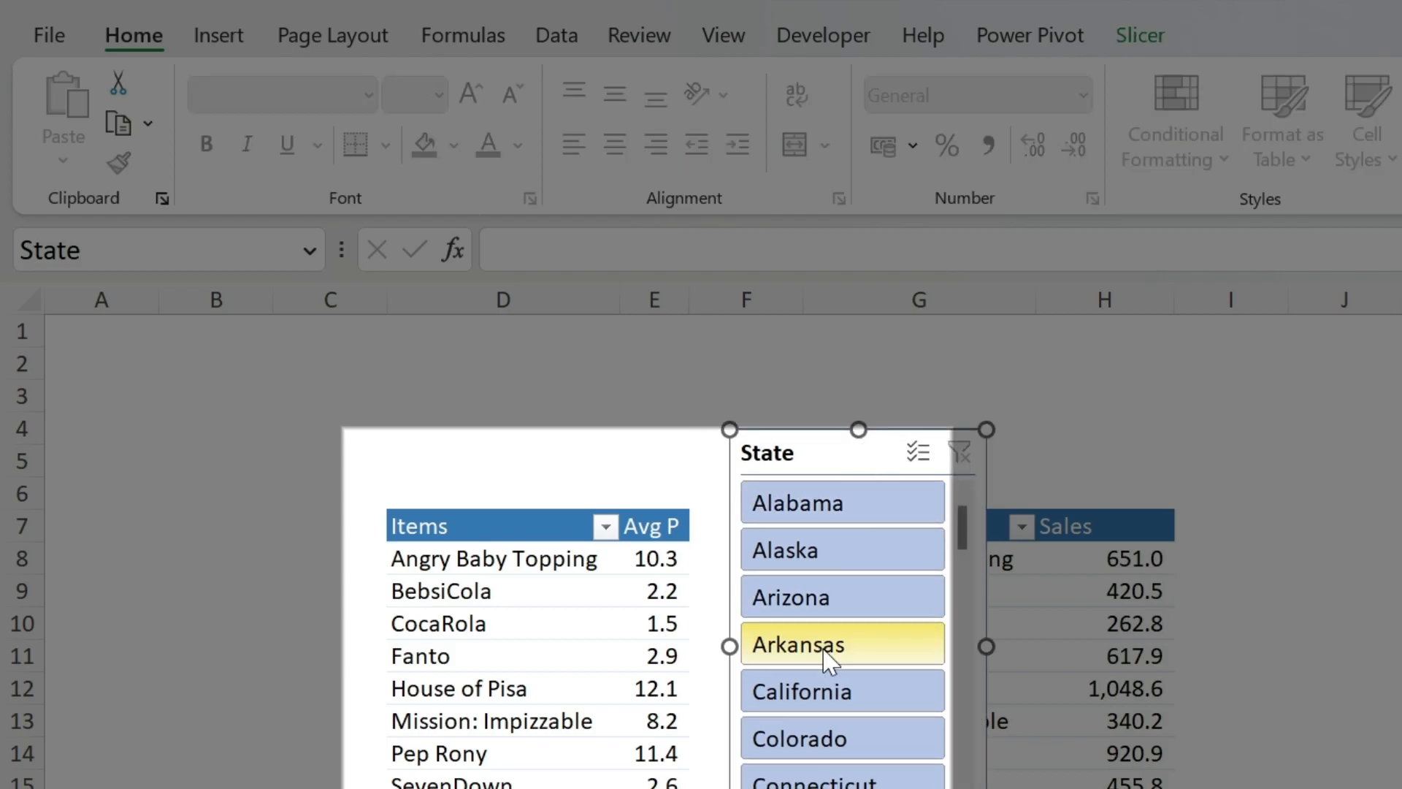
click(762, 634)
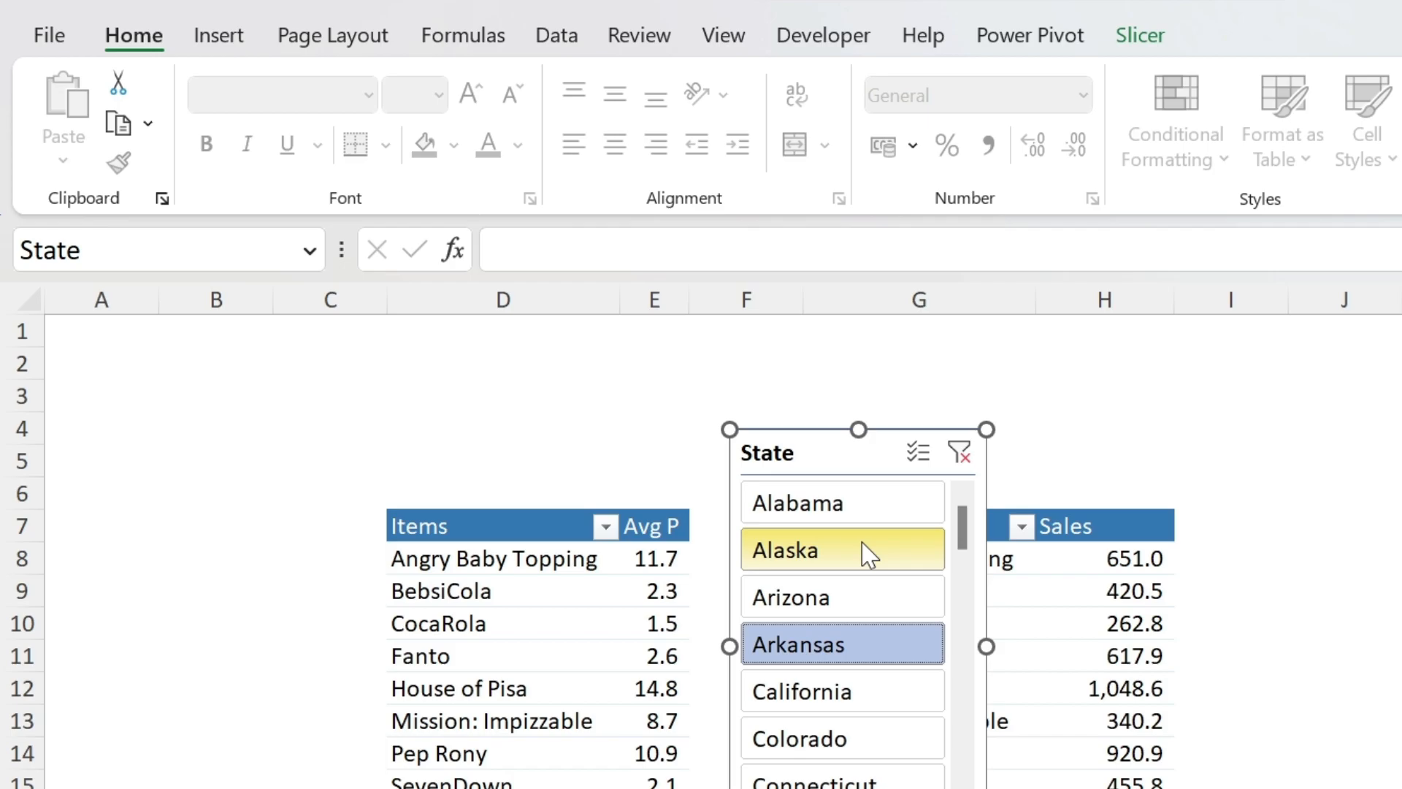
- Place the State slicer over columns A to C beside the average-price table, widen it to about 5.95 cm, and clear its filter
drag(942, 460, 184, 474)
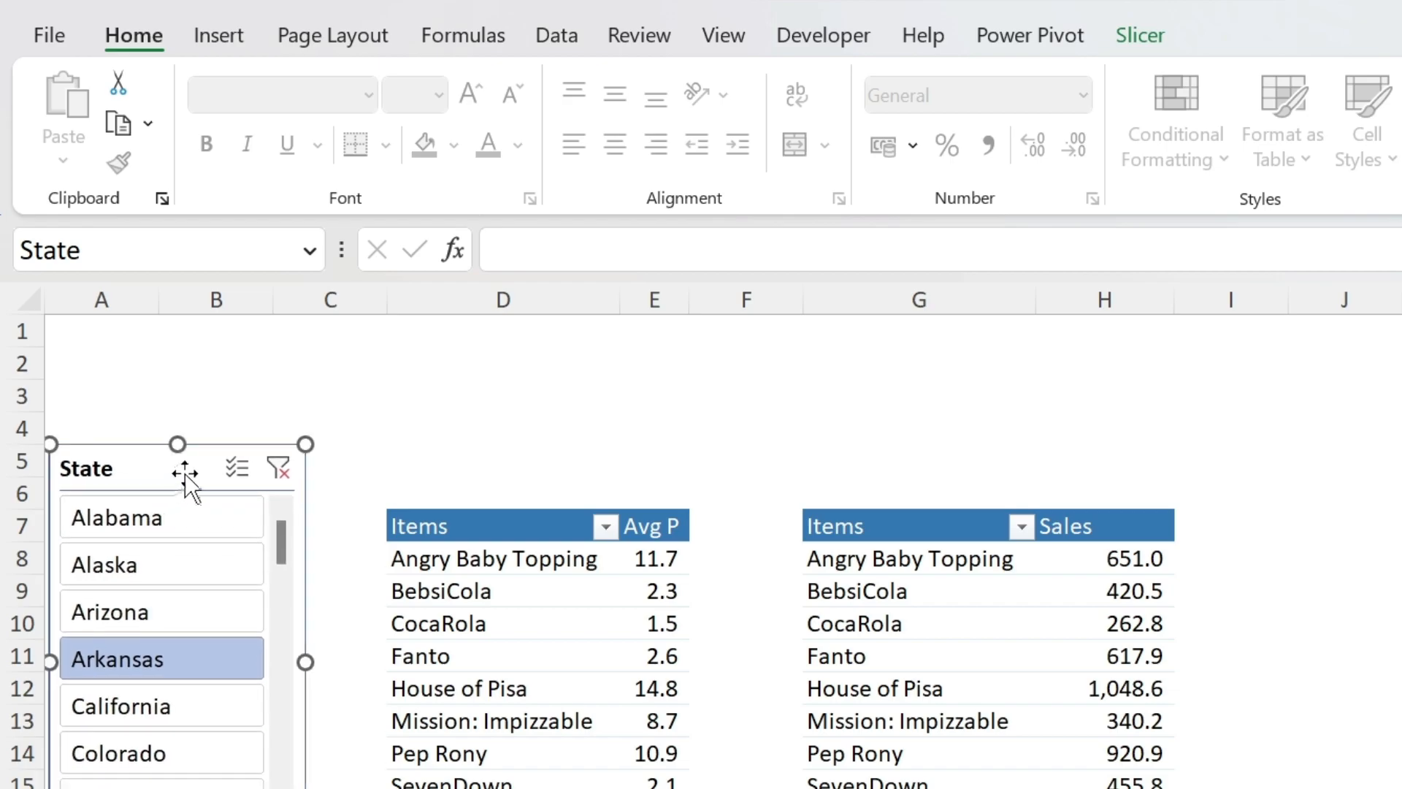
drag(299, 655, 348, 657)
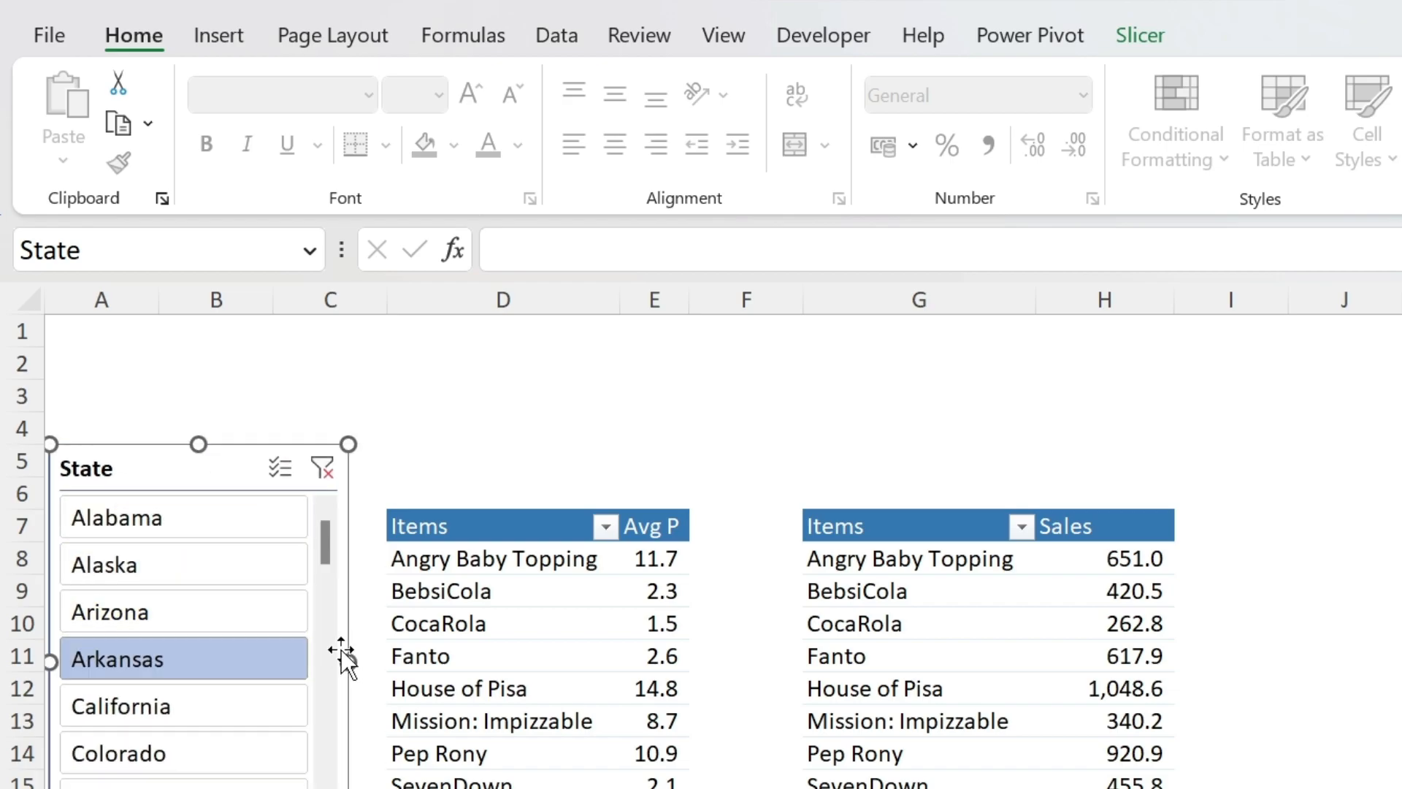
click(323, 467)
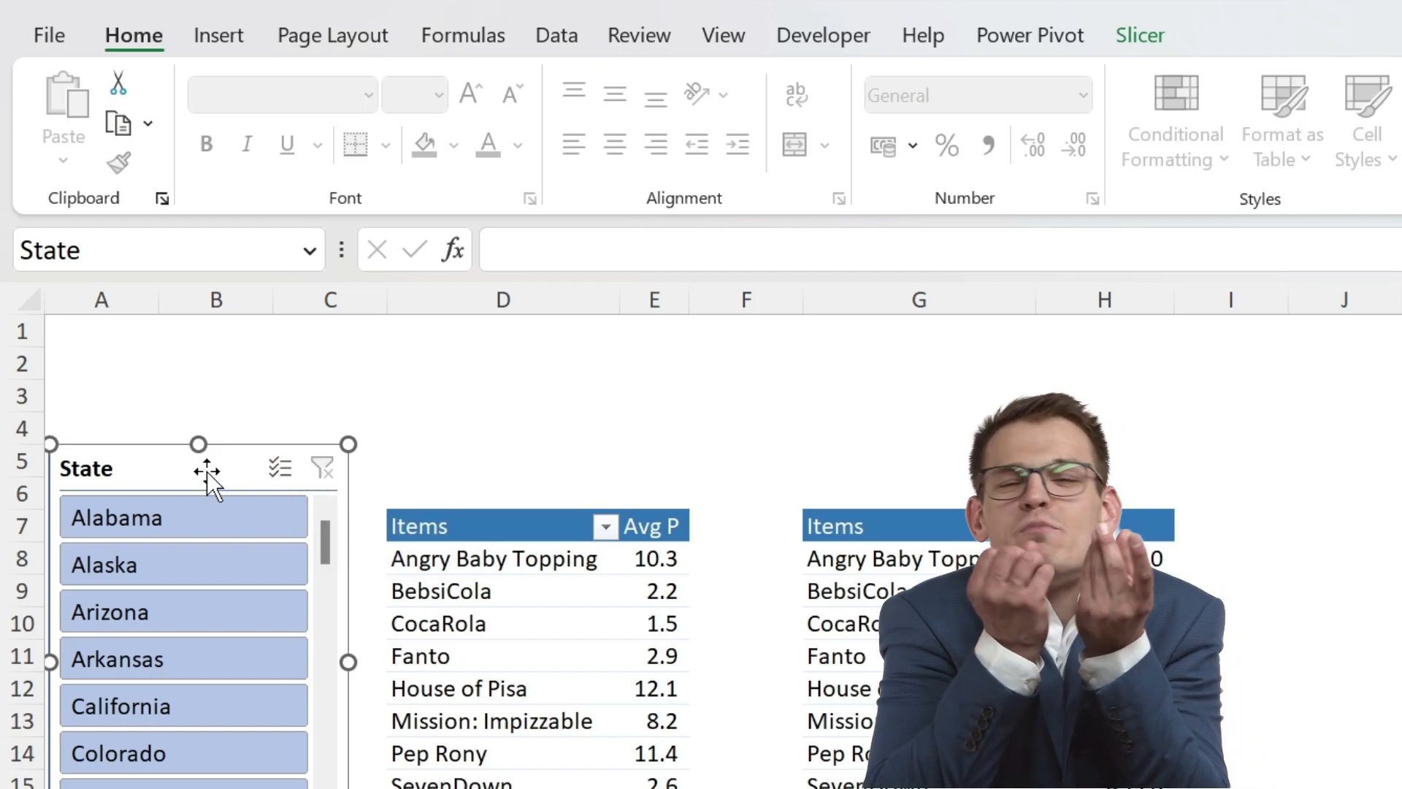
- Apply the light blue style from the Dark group to the State slicer and lay out its buttons in 2 columns, 0.8 cm high
click(1161, 35)
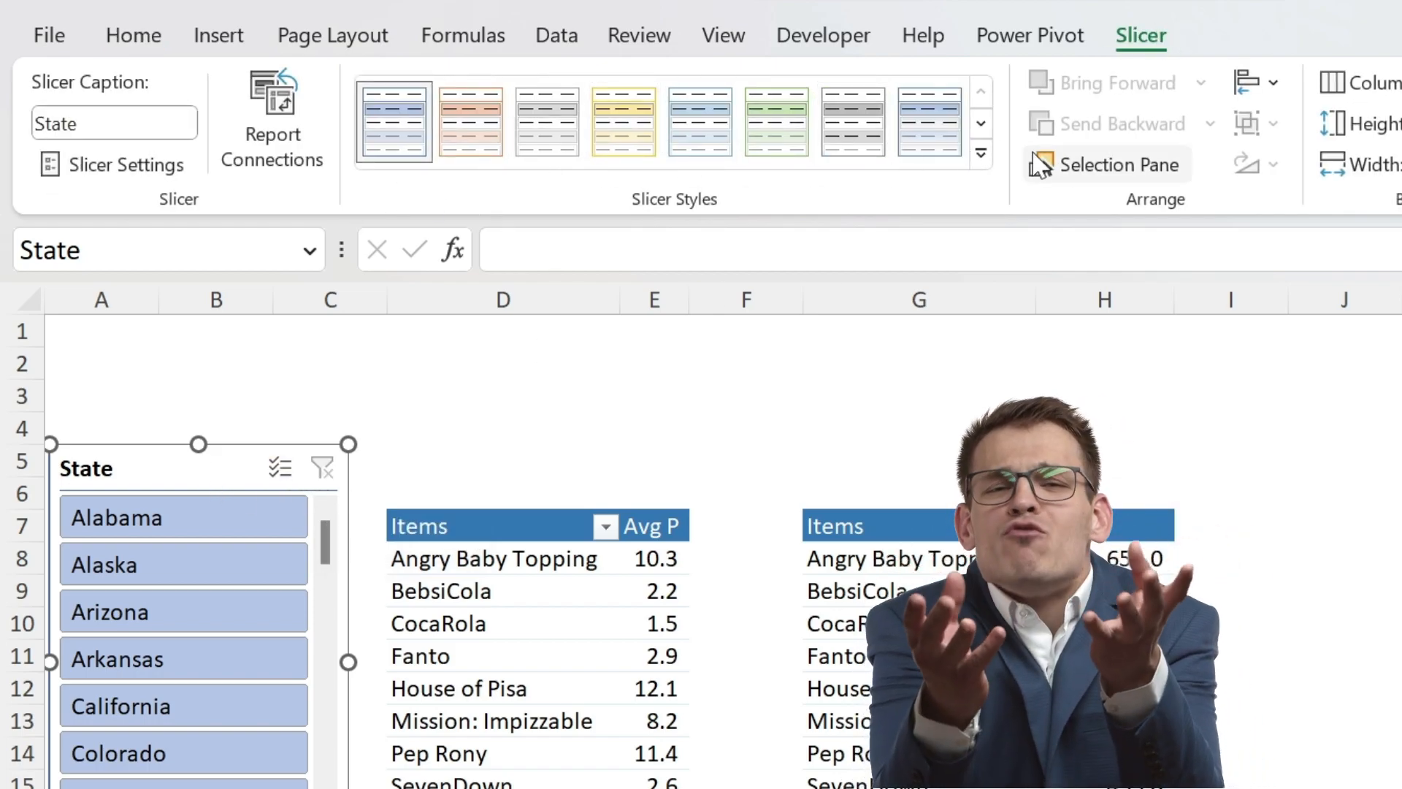
click(981, 153)
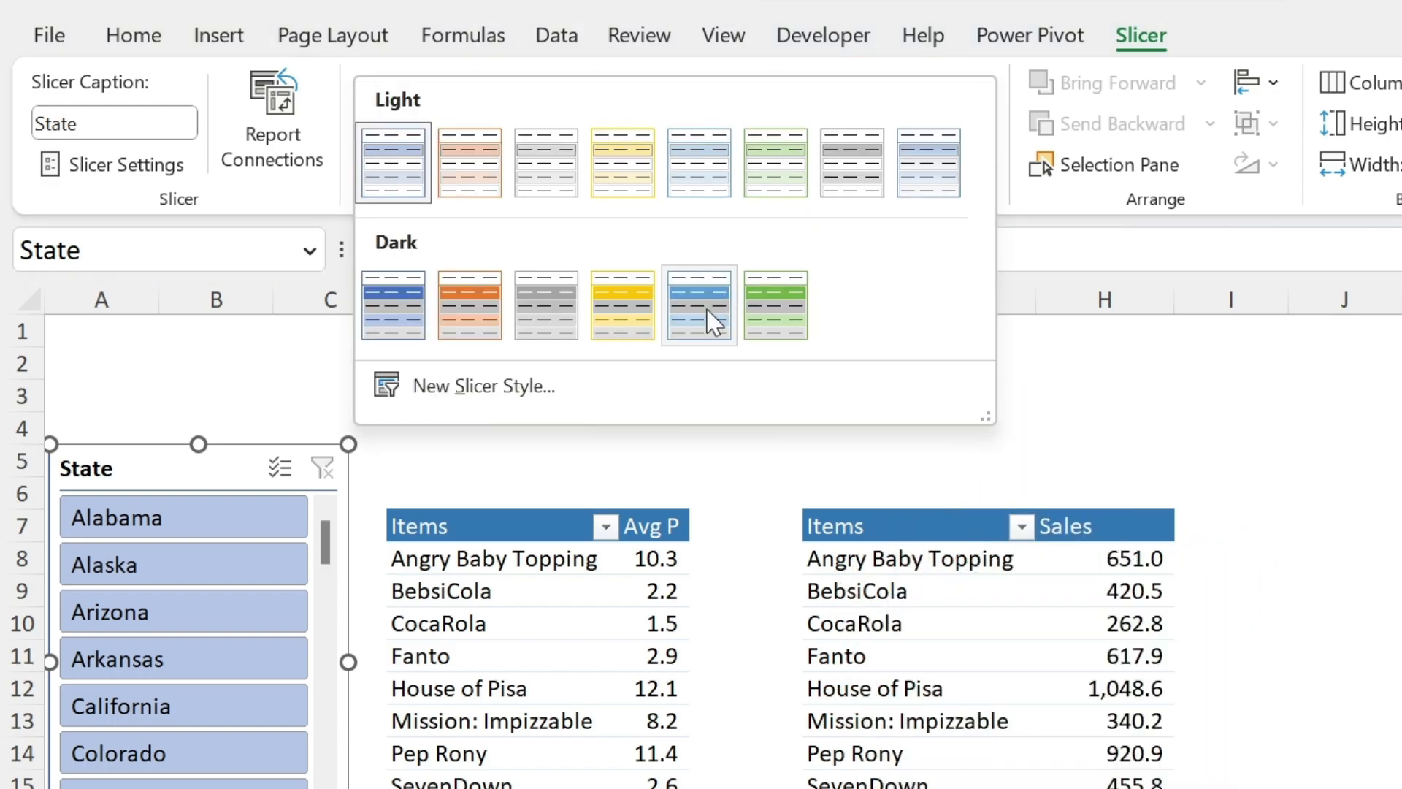
click(721, 313)
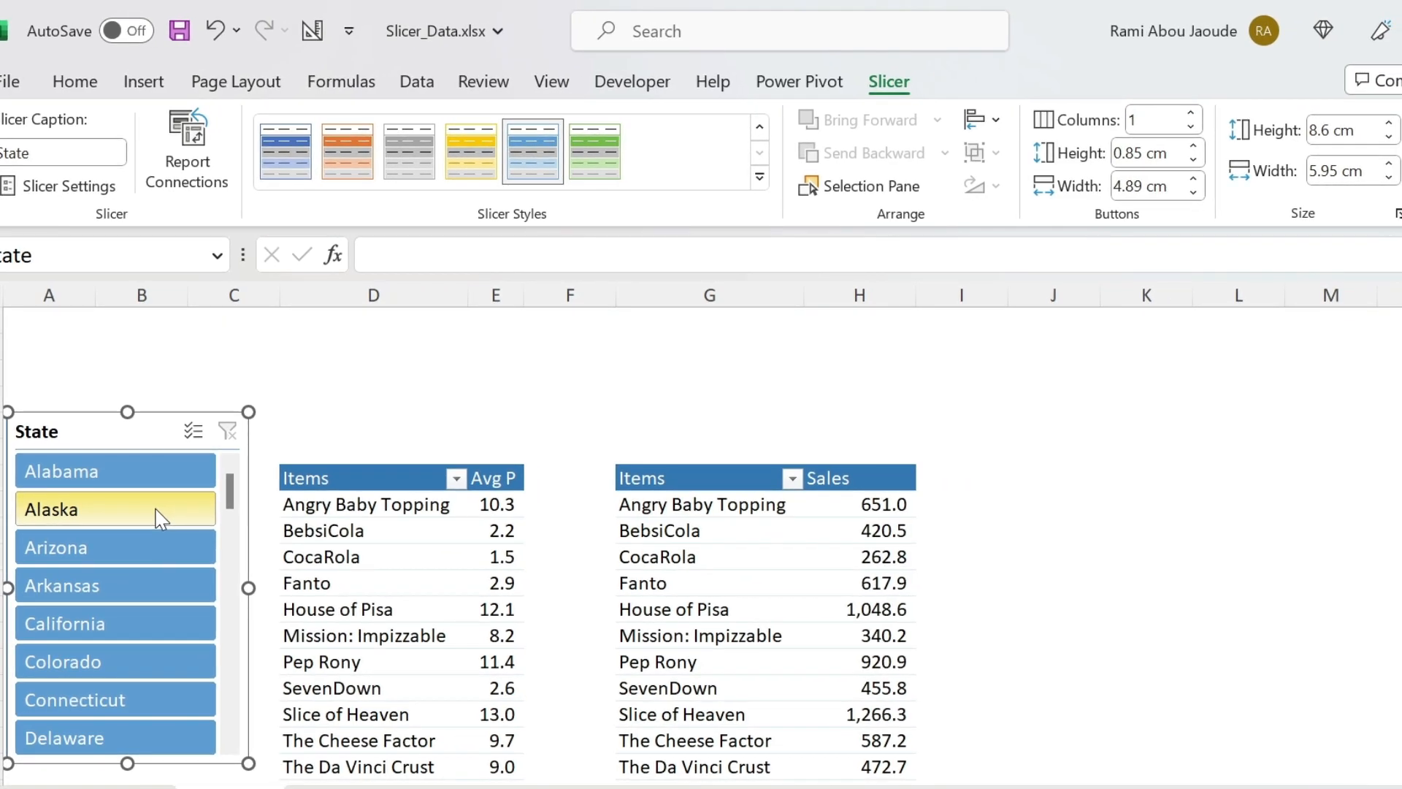
click(1191, 115)
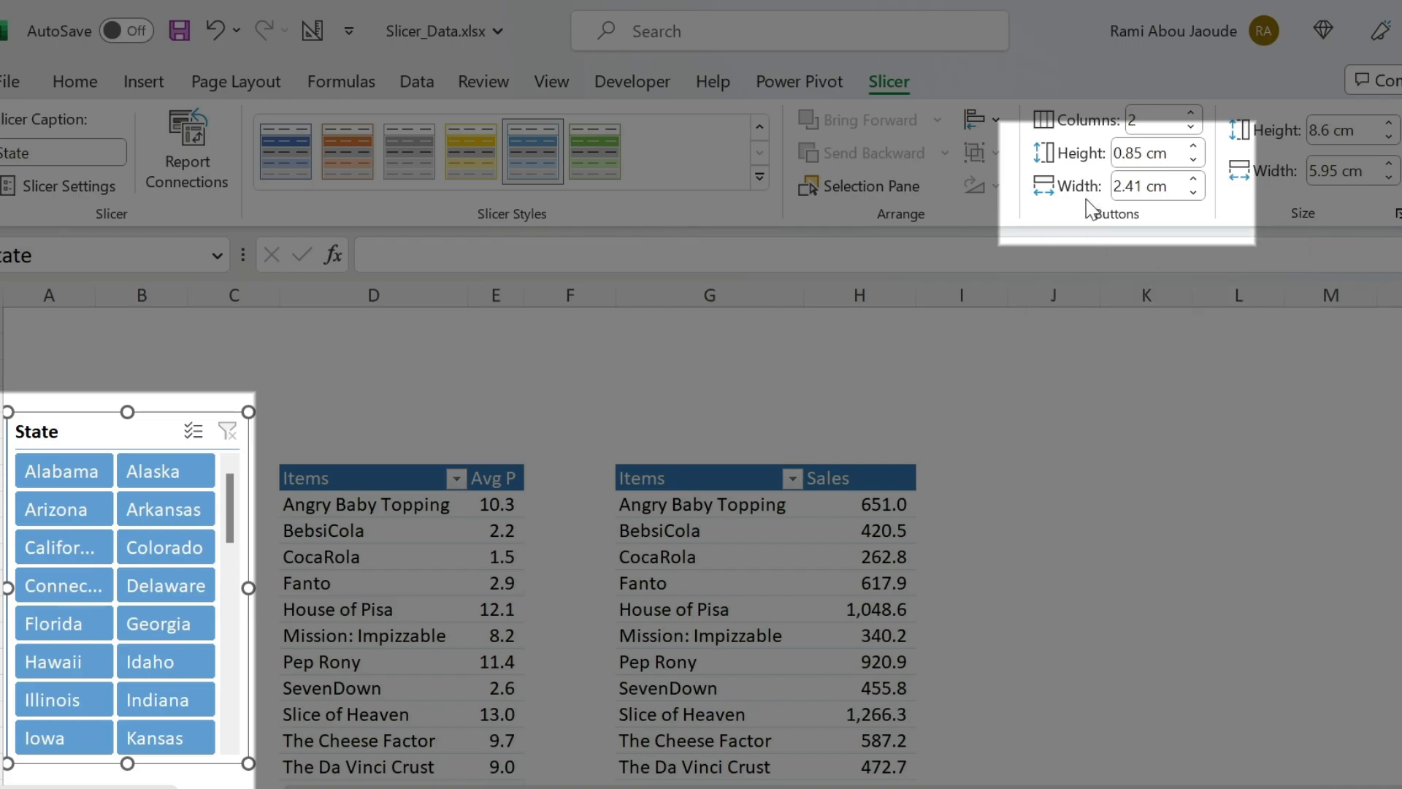
click(1192, 161)
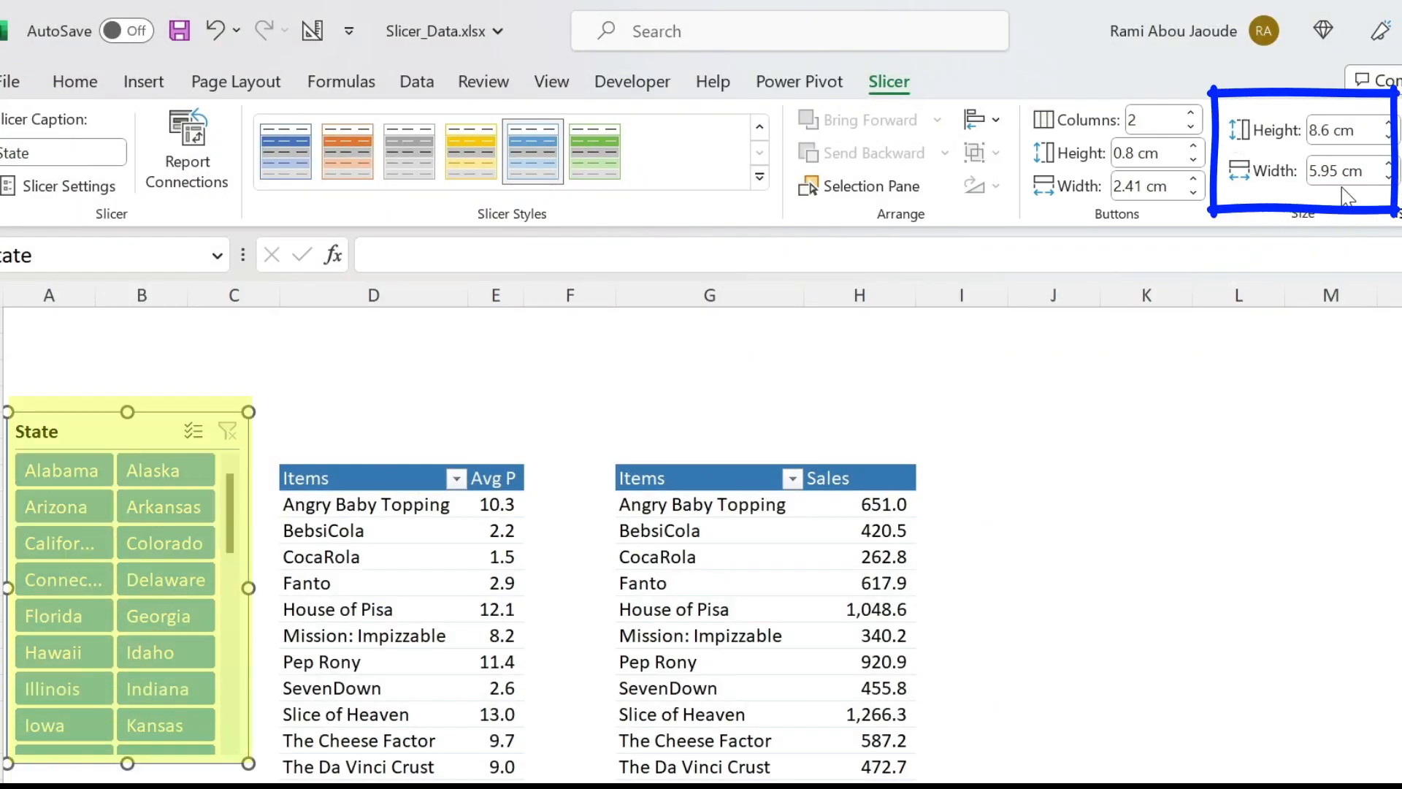
- Widen the State slicer to about 6.57 cm and change its caption to "Pick a State"
click(1387, 165)
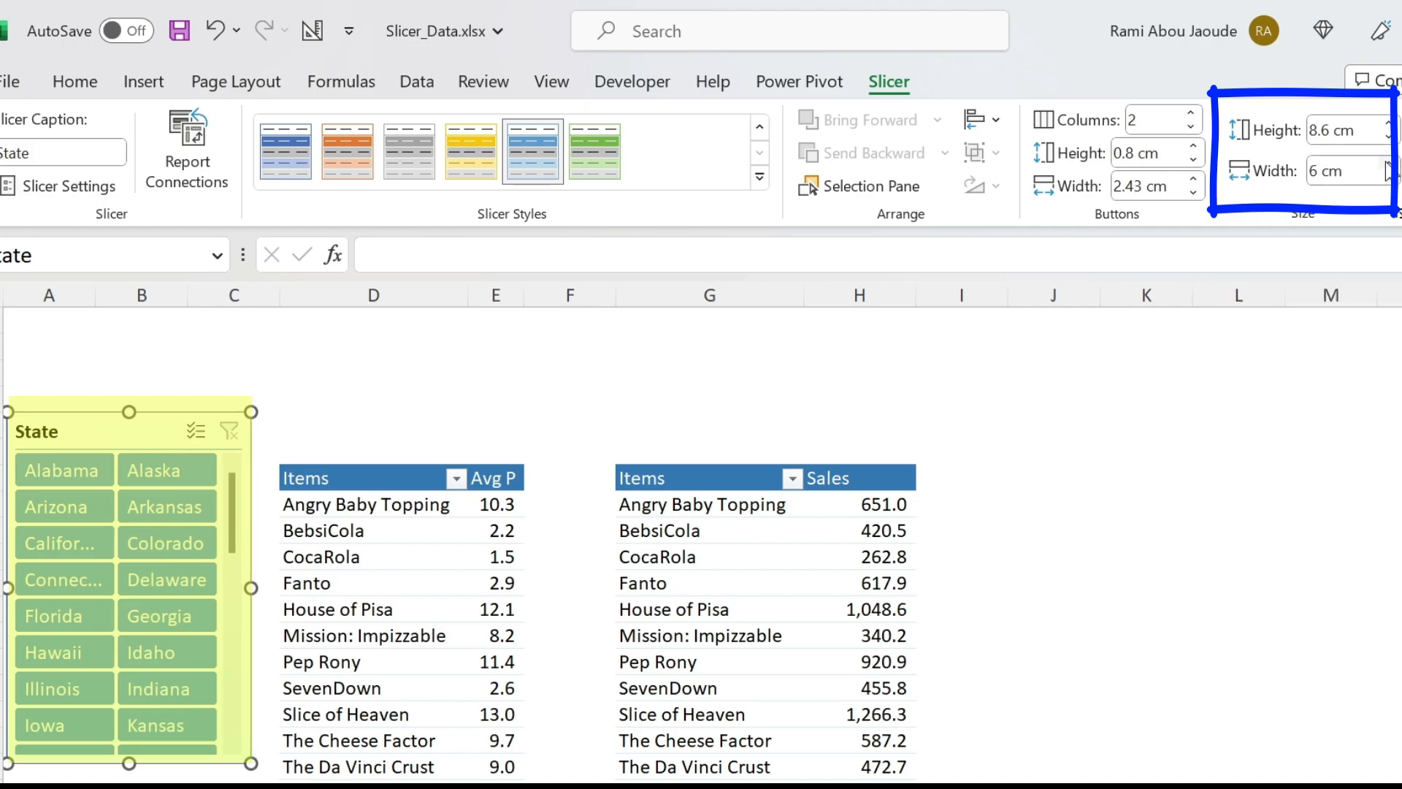
click(1387, 165)
click(1387, 165)
click(1387, 165)
click(1387, 165)
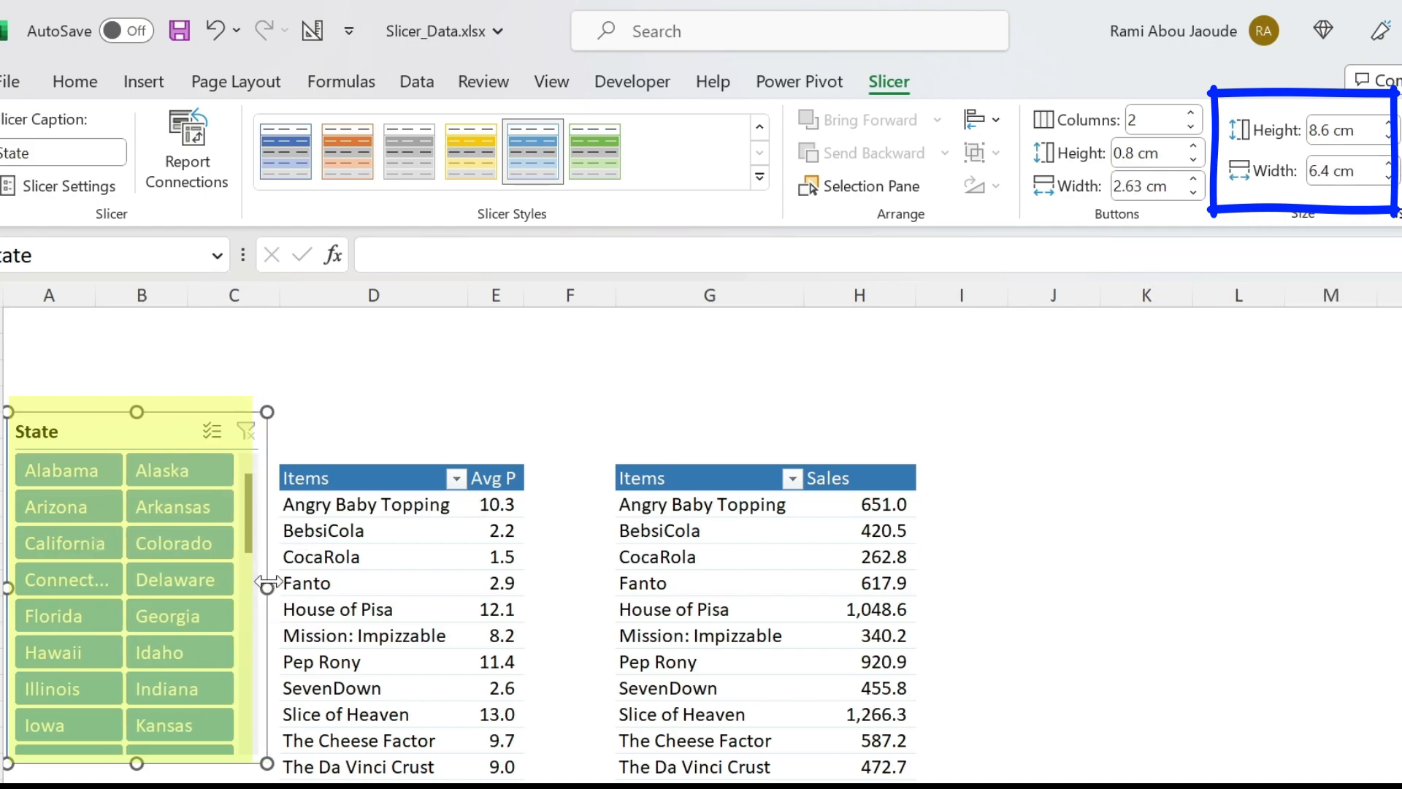
drag(275, 581, 281, 580)
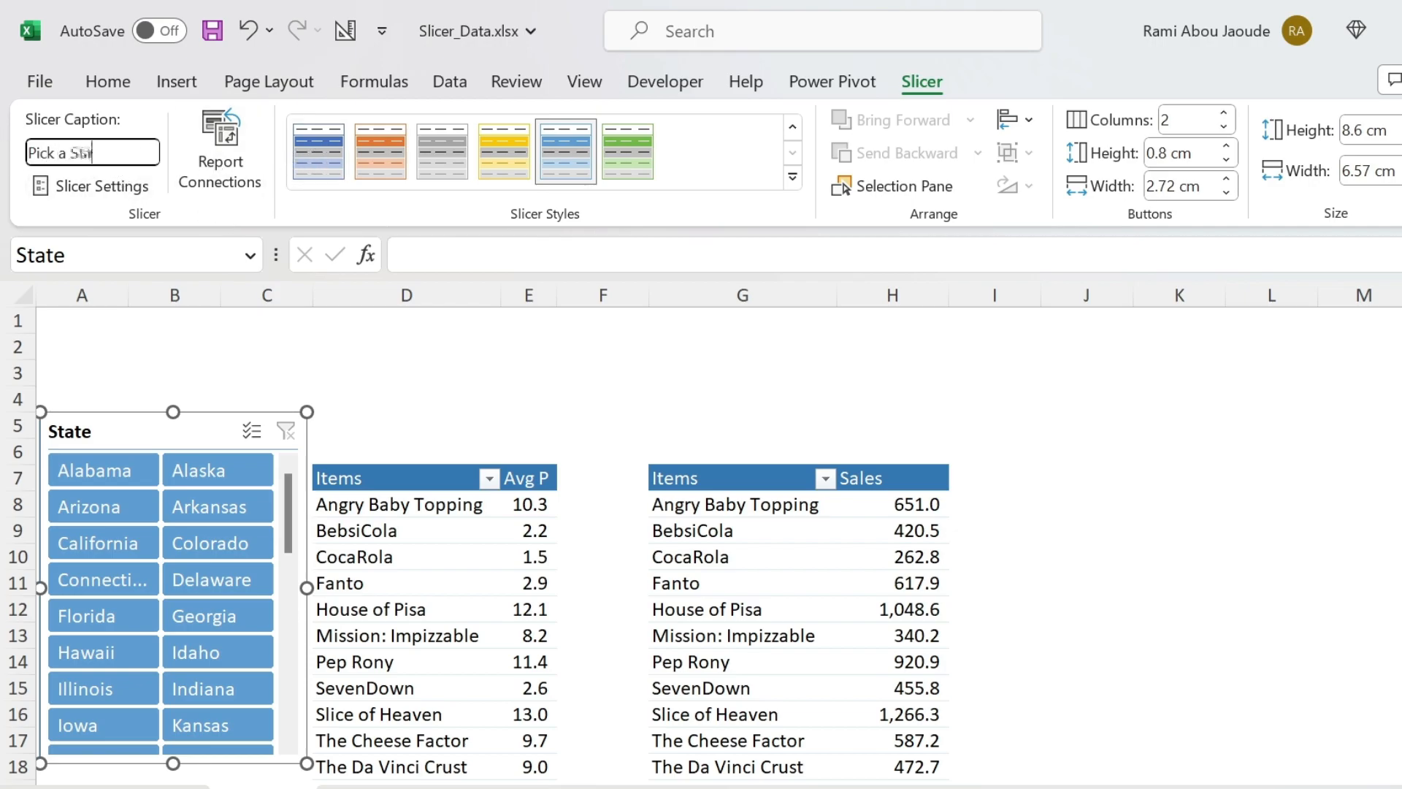
key(Return)
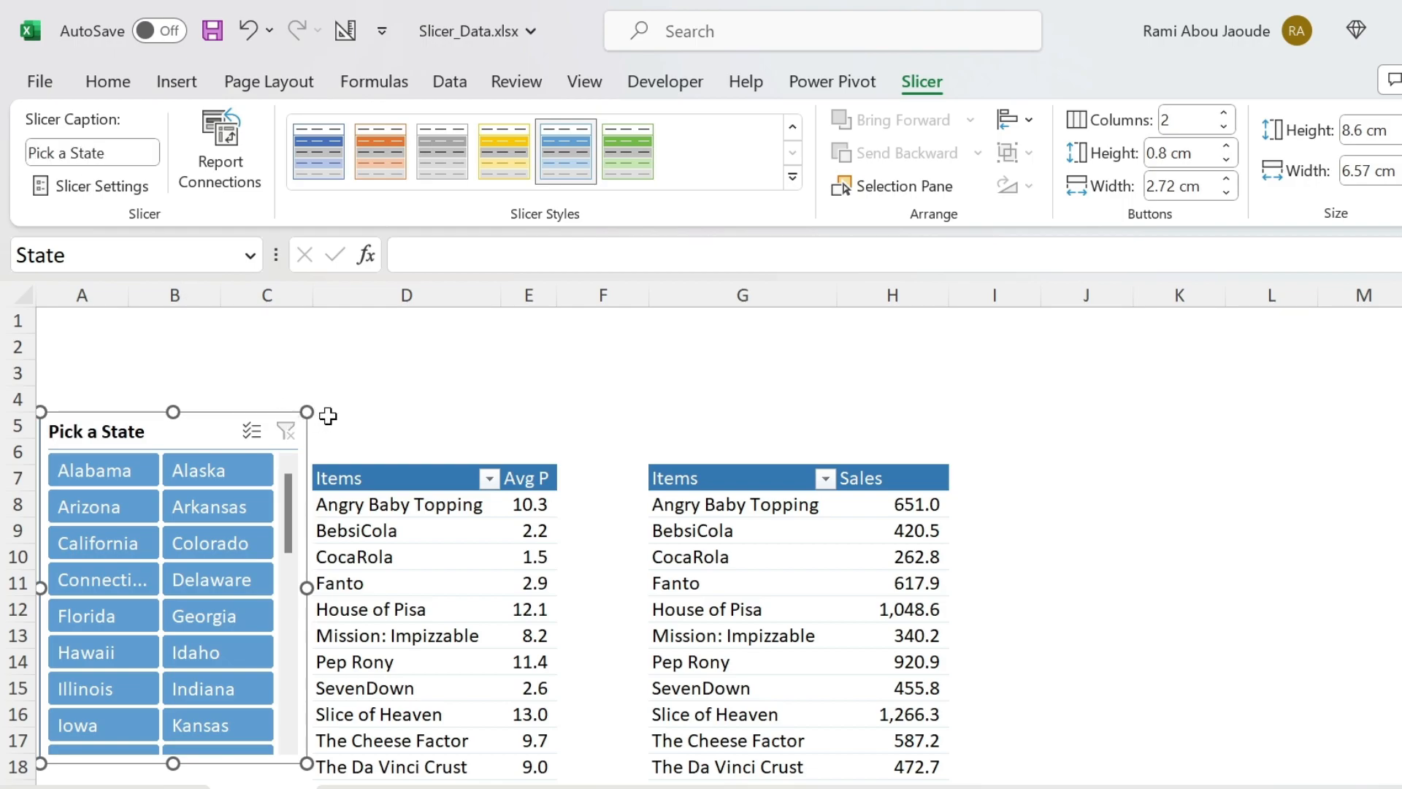
- Filter the average-price table by Arkansas, Connecticut and California one at a time, and by the range from California through Indiana
click(236, 504)
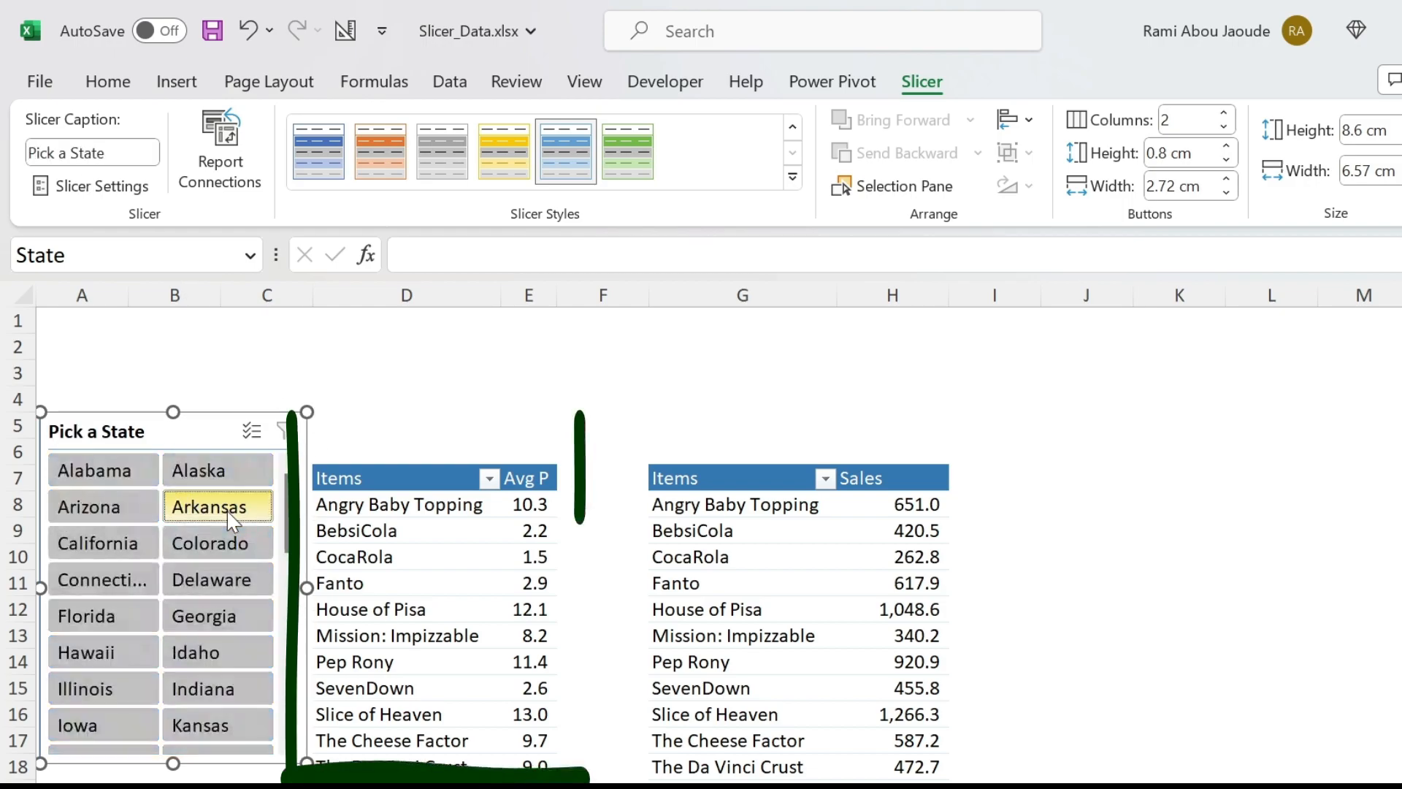
click(95, 579)
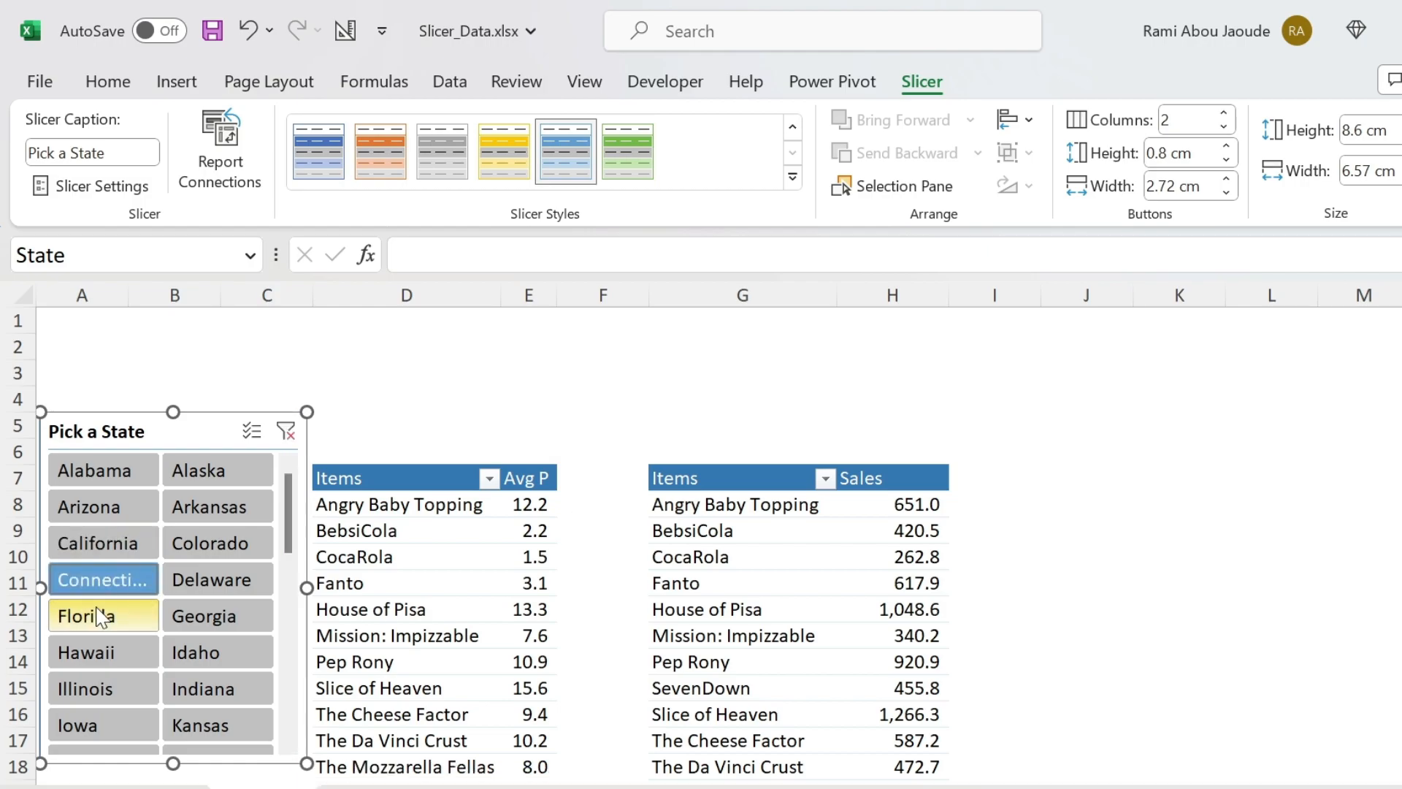
click(111, 547)
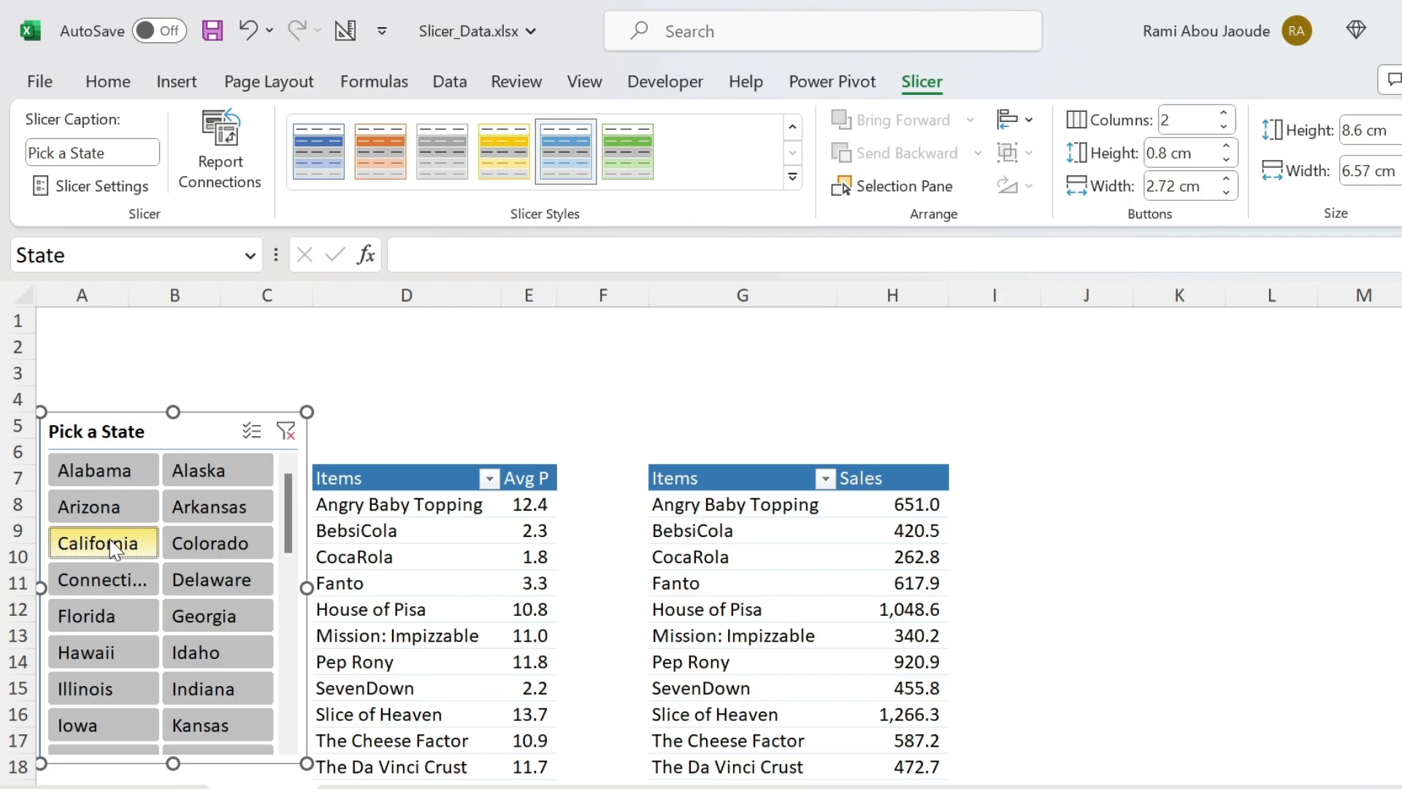
drag(108, 548, 218, 690)
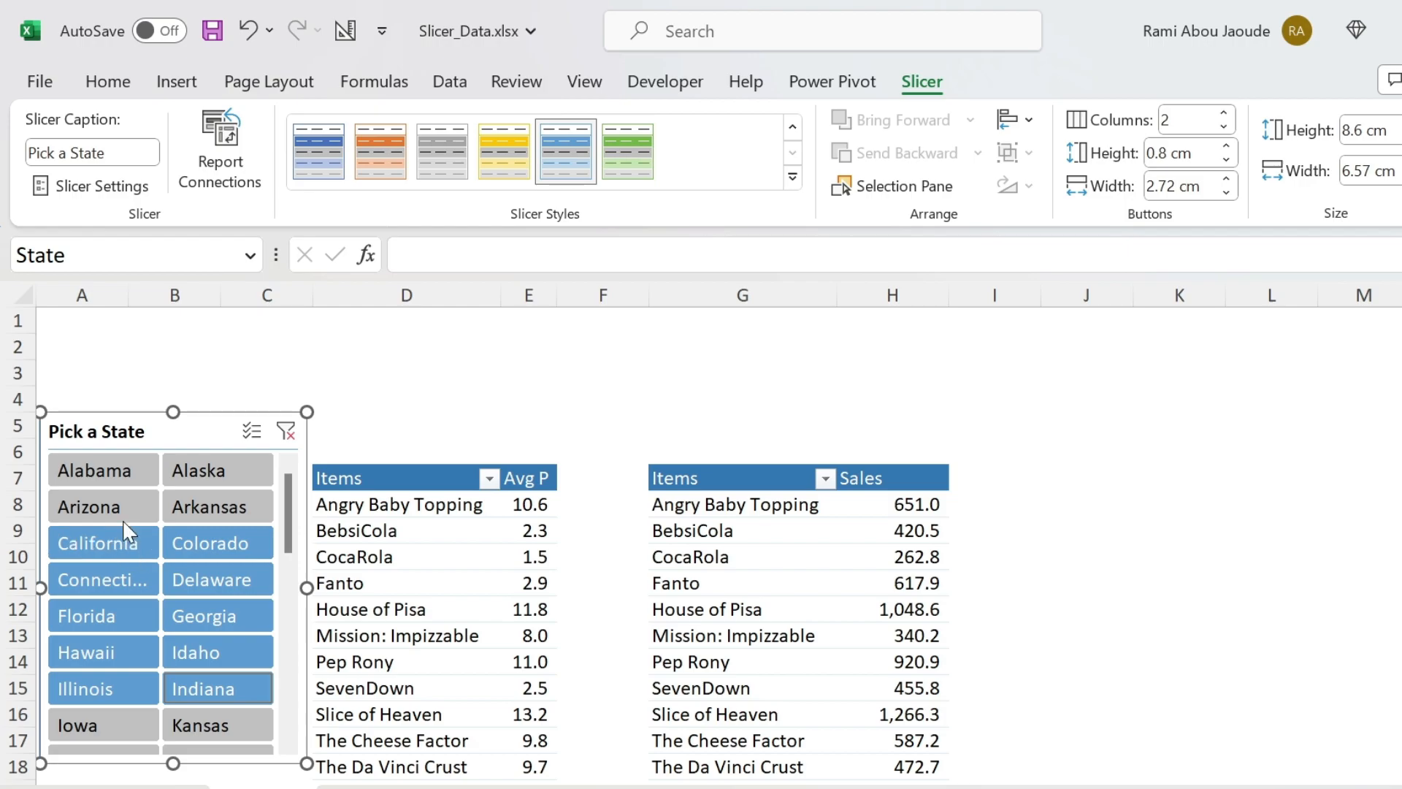
- Filter the average-price table to California, Delaware, Florida and Idaho together, and deselect Delaware
click(119, 545)
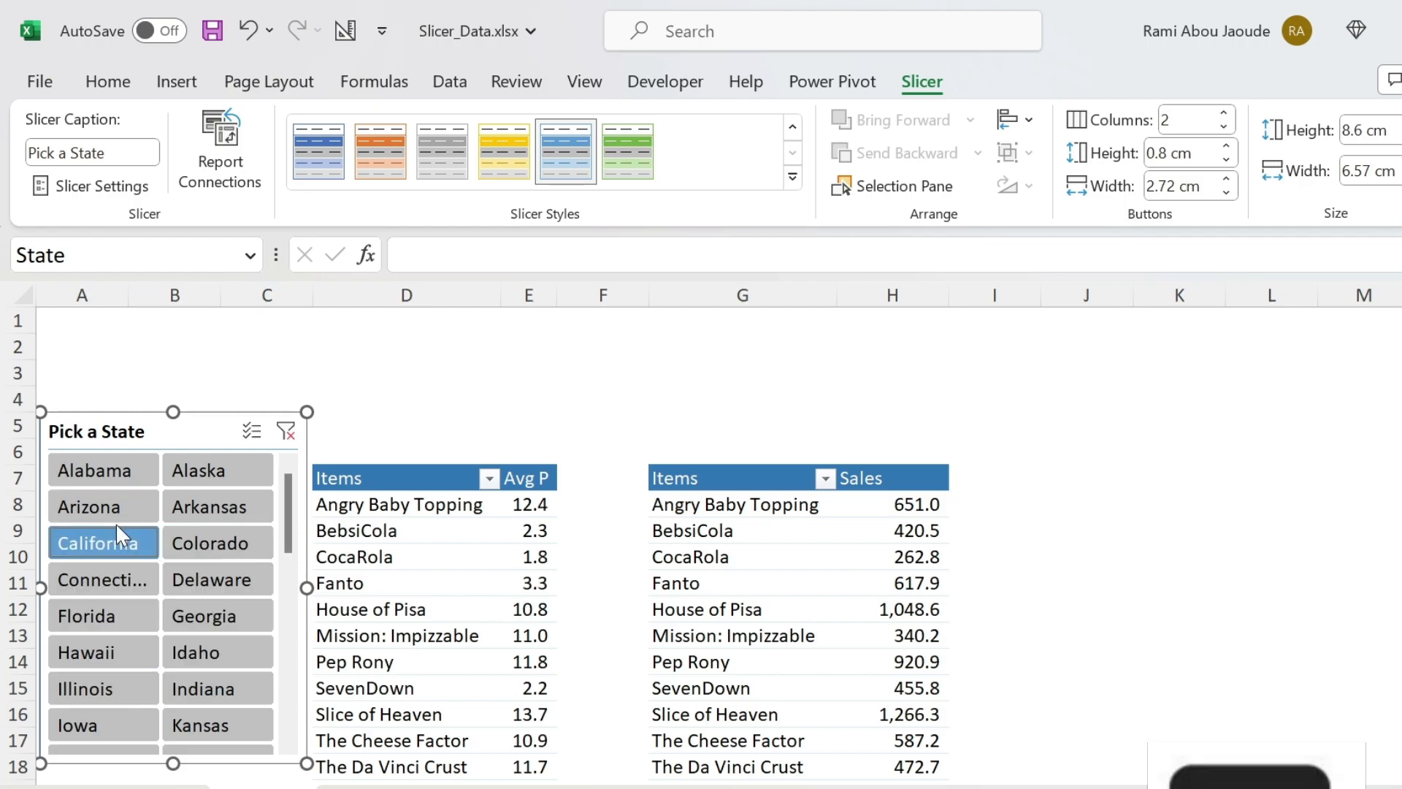
ctrl+click(232, 576)
ctrl+click(86, 617)
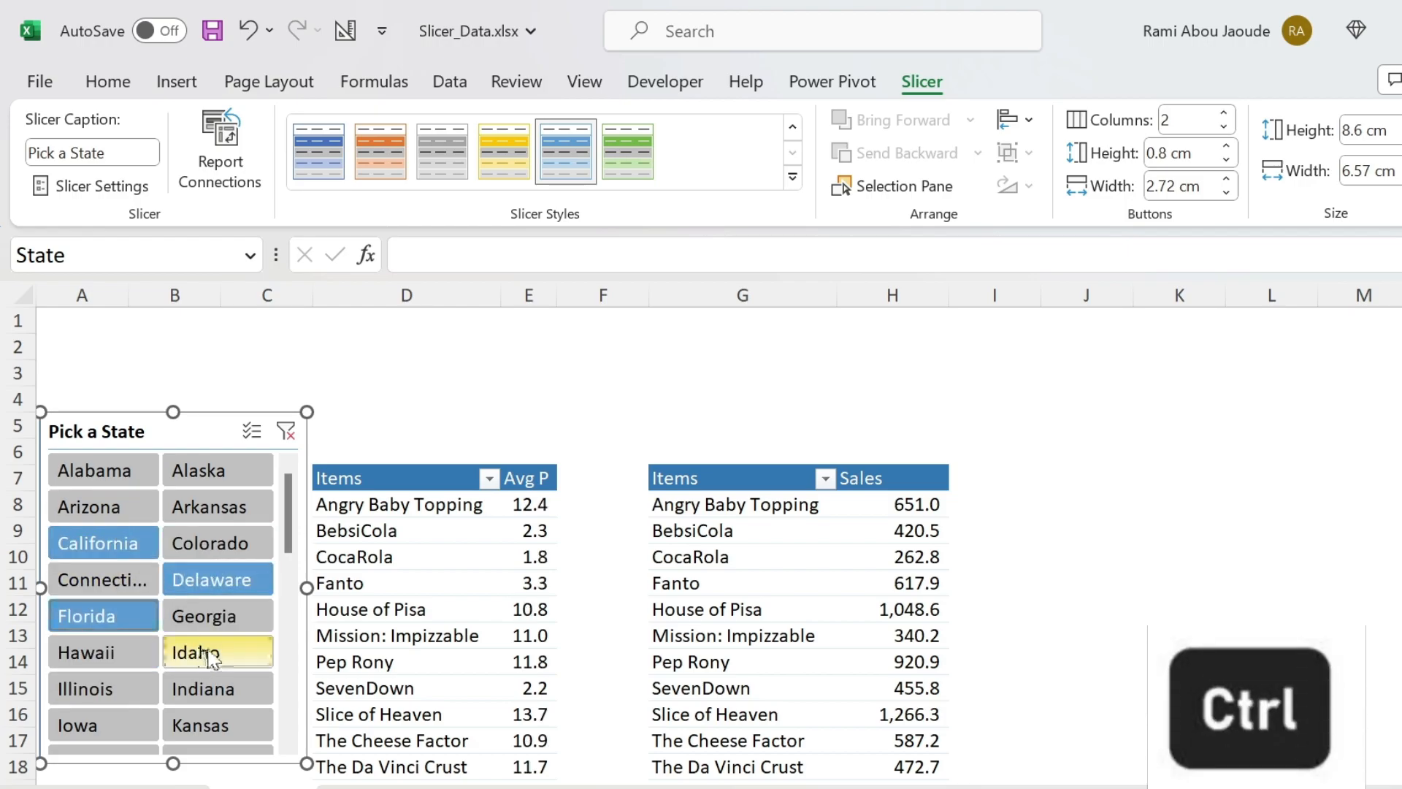
ctrl+click(210, 652)
ctrl+click(199, 584)
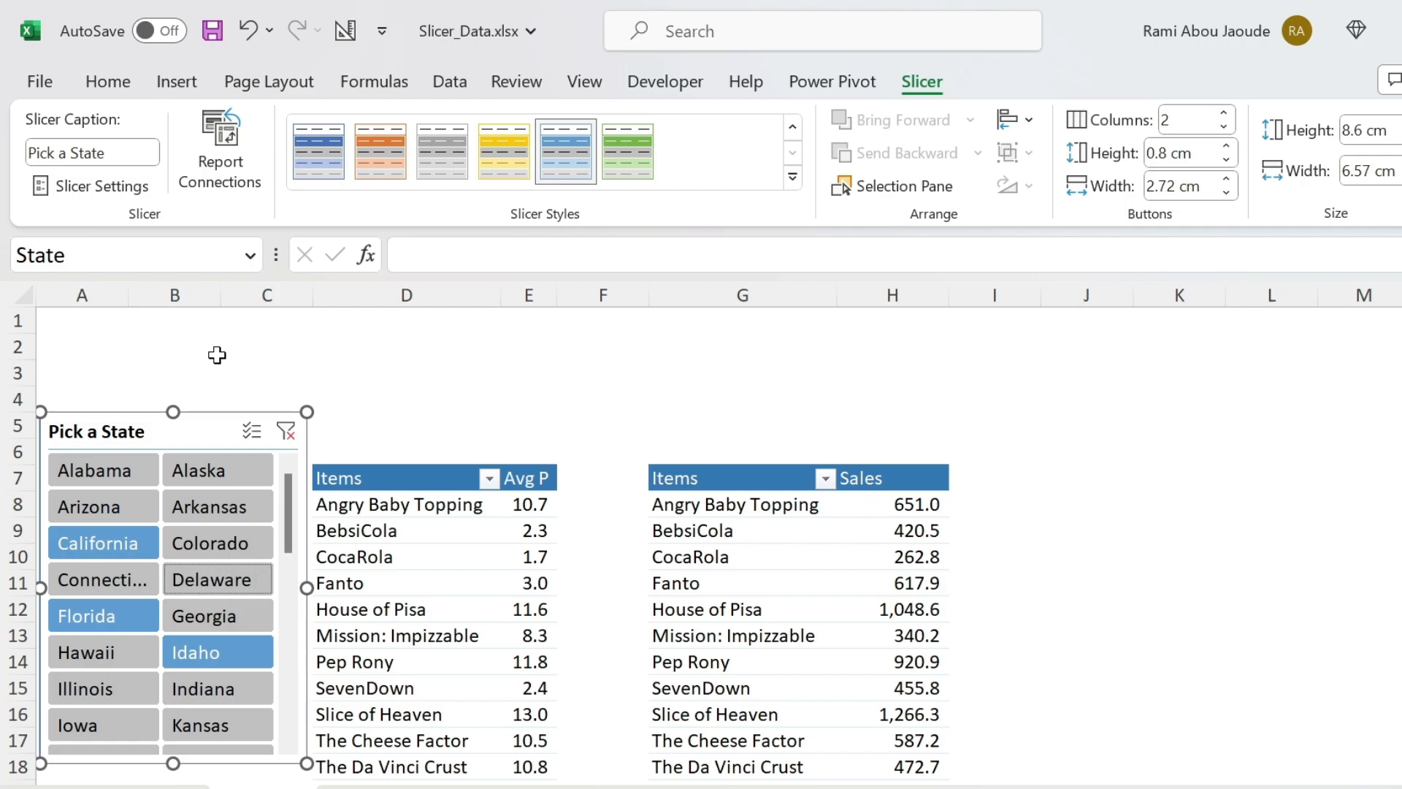
- Turn on multi-select for the Pick a State slicer and add Arkansas to the selected states
click(259, 437)
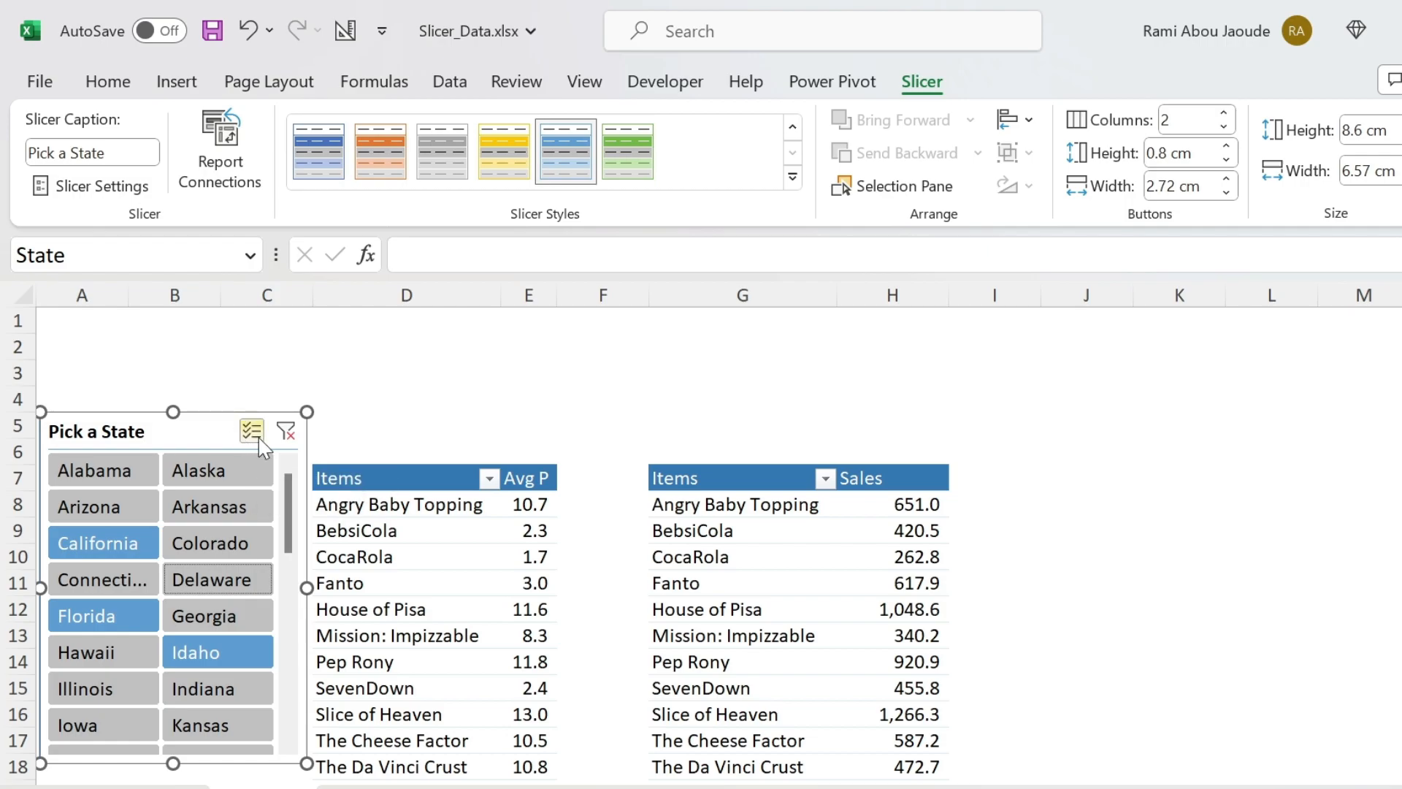
click(227, 517)
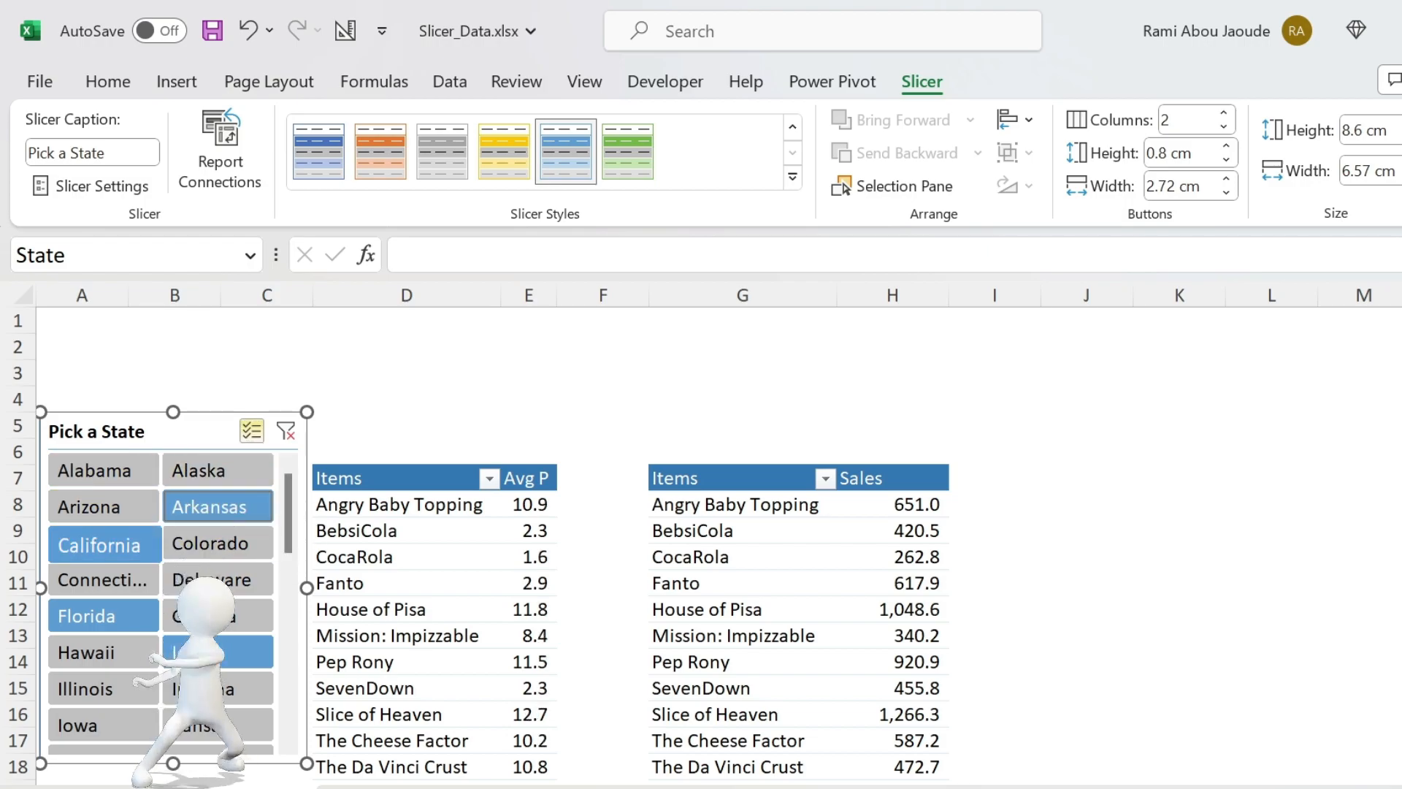
- Deselect California in the Pick a State slicer and clear the slicer's filter
click(117, 549)
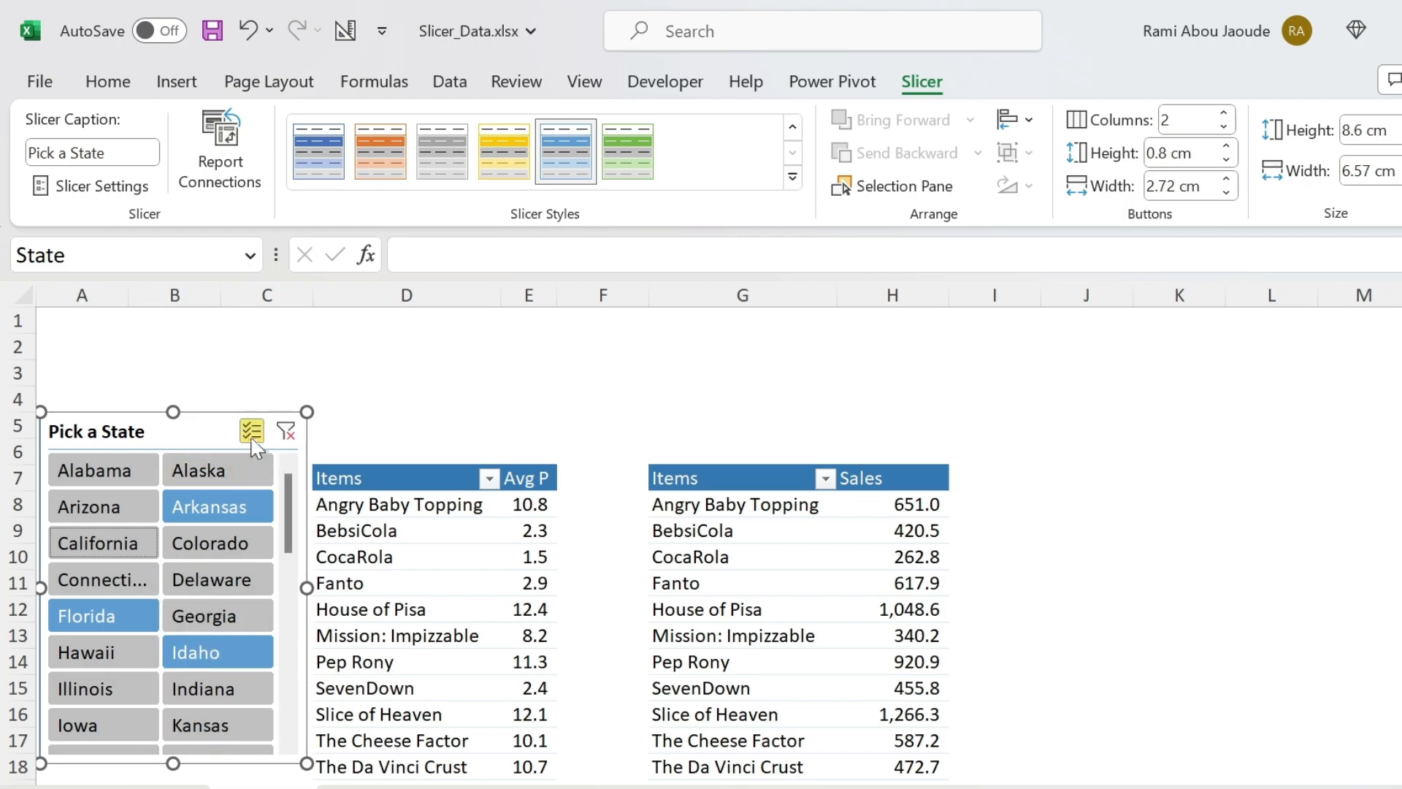
click(286, 432)
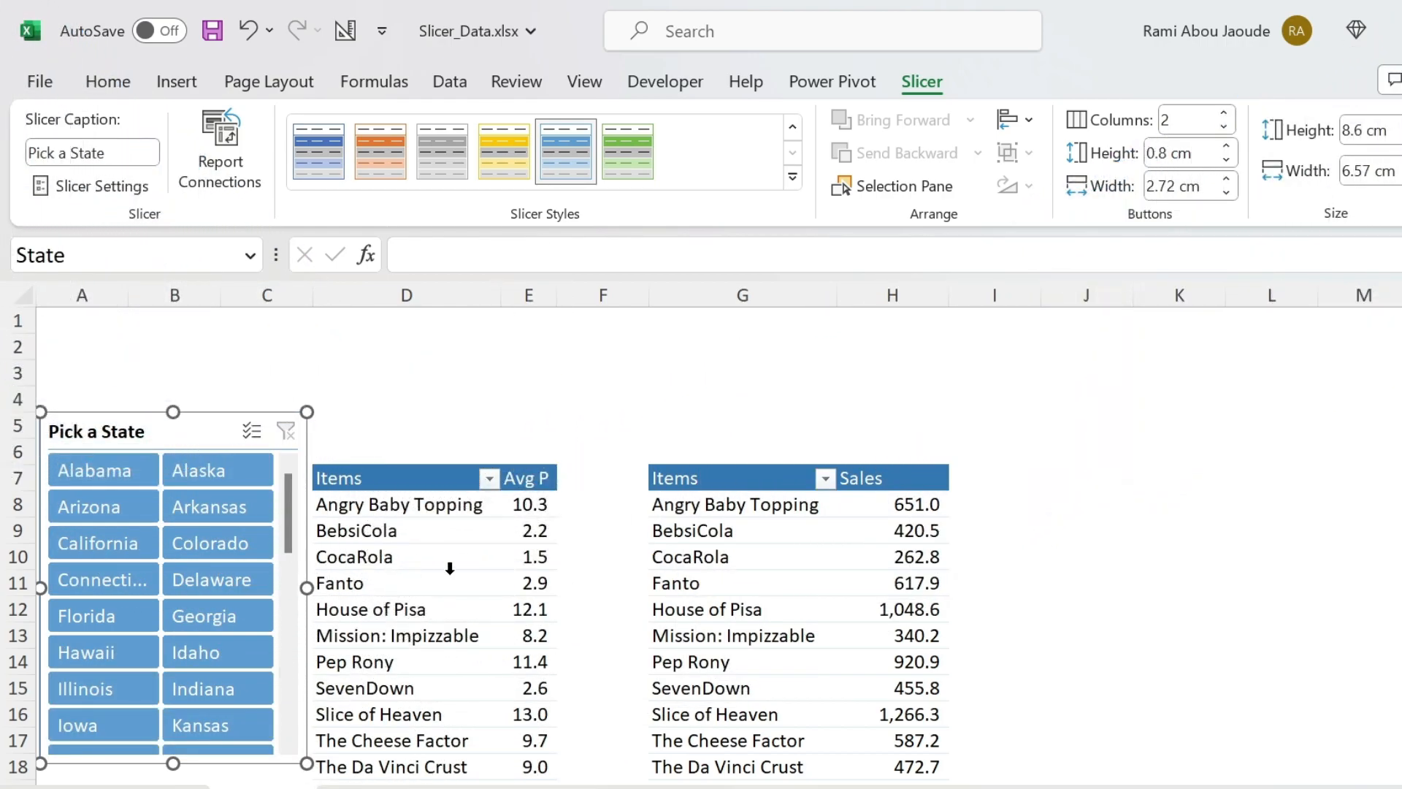
- Add a slicer for the Category field to the average-price PivotTable
click(406, 578)
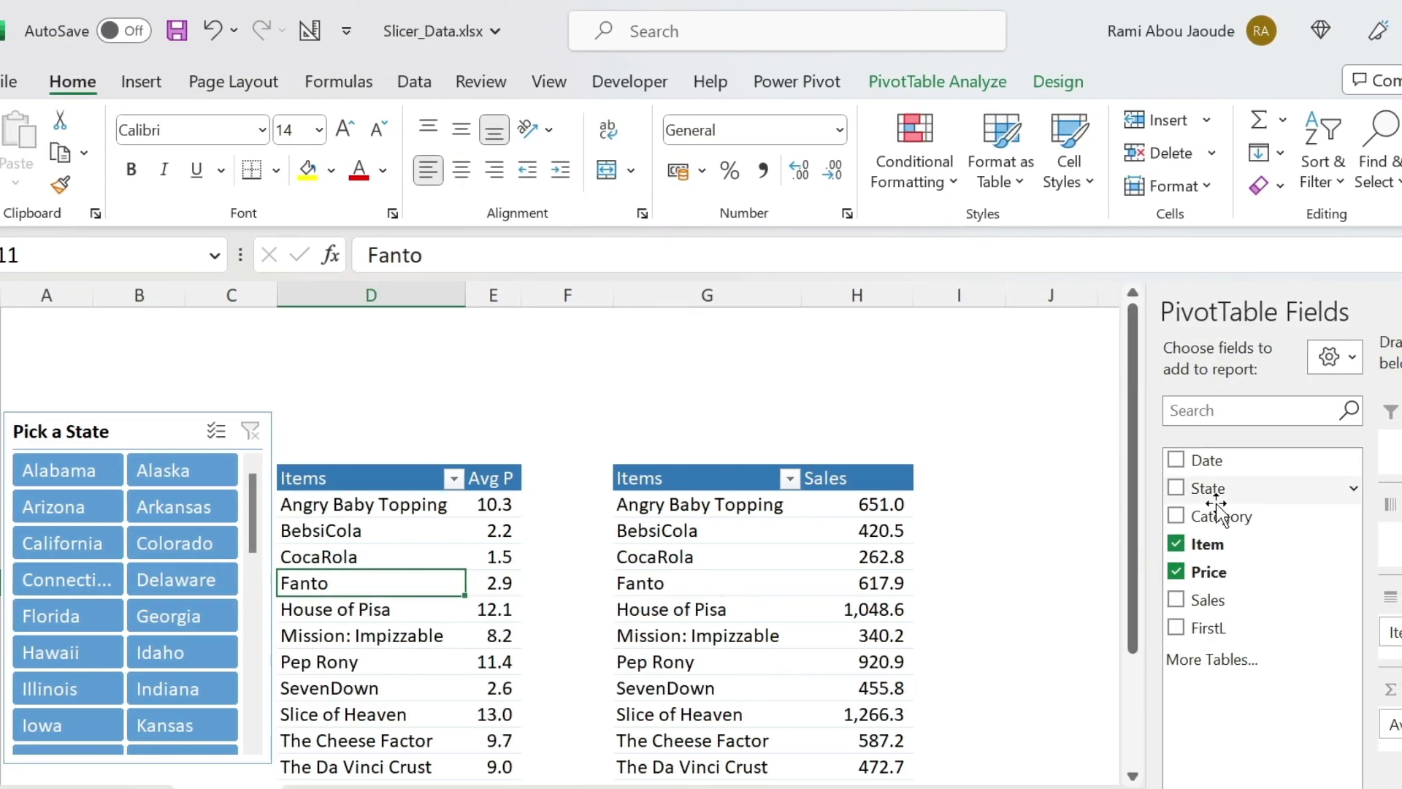
right_click(1247, 520)
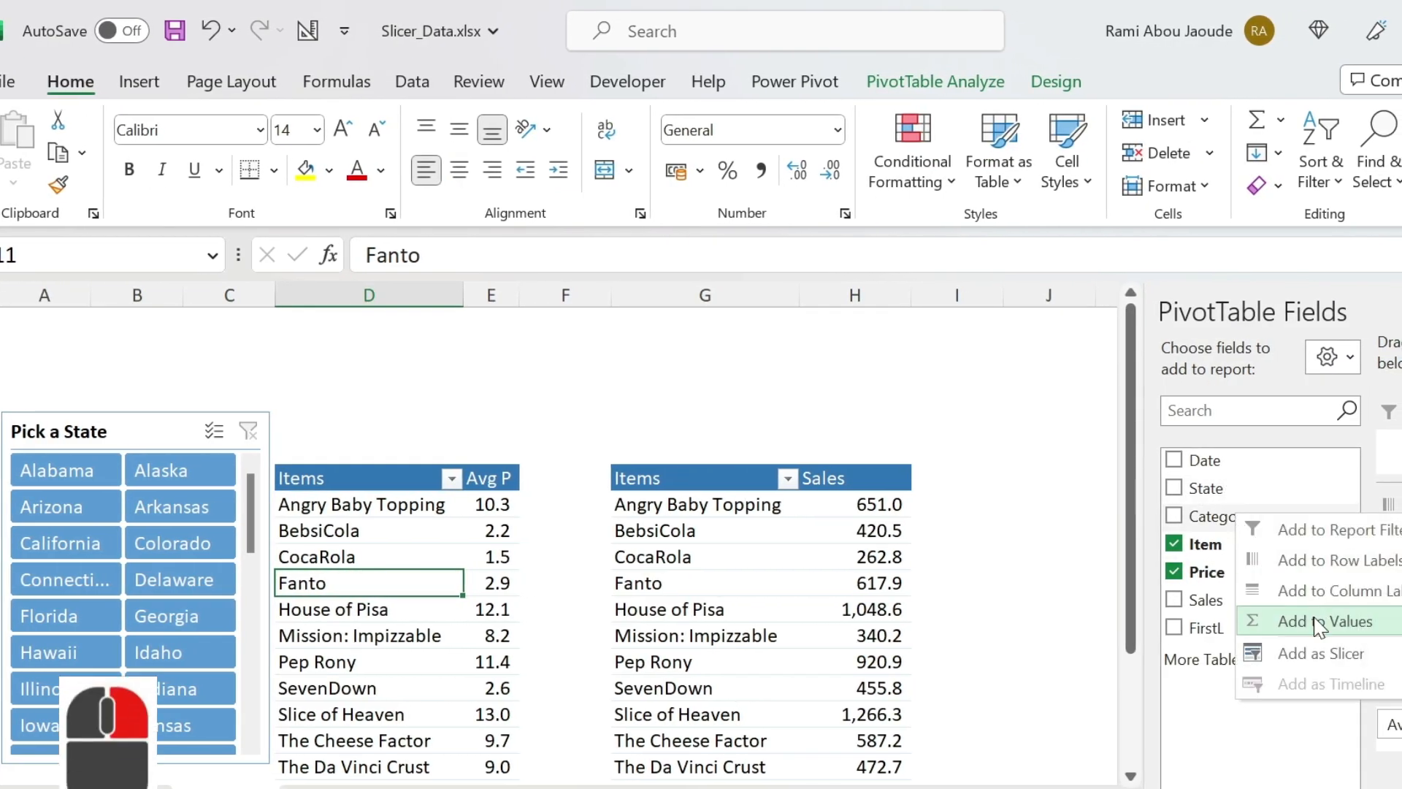
click(1315, 654)
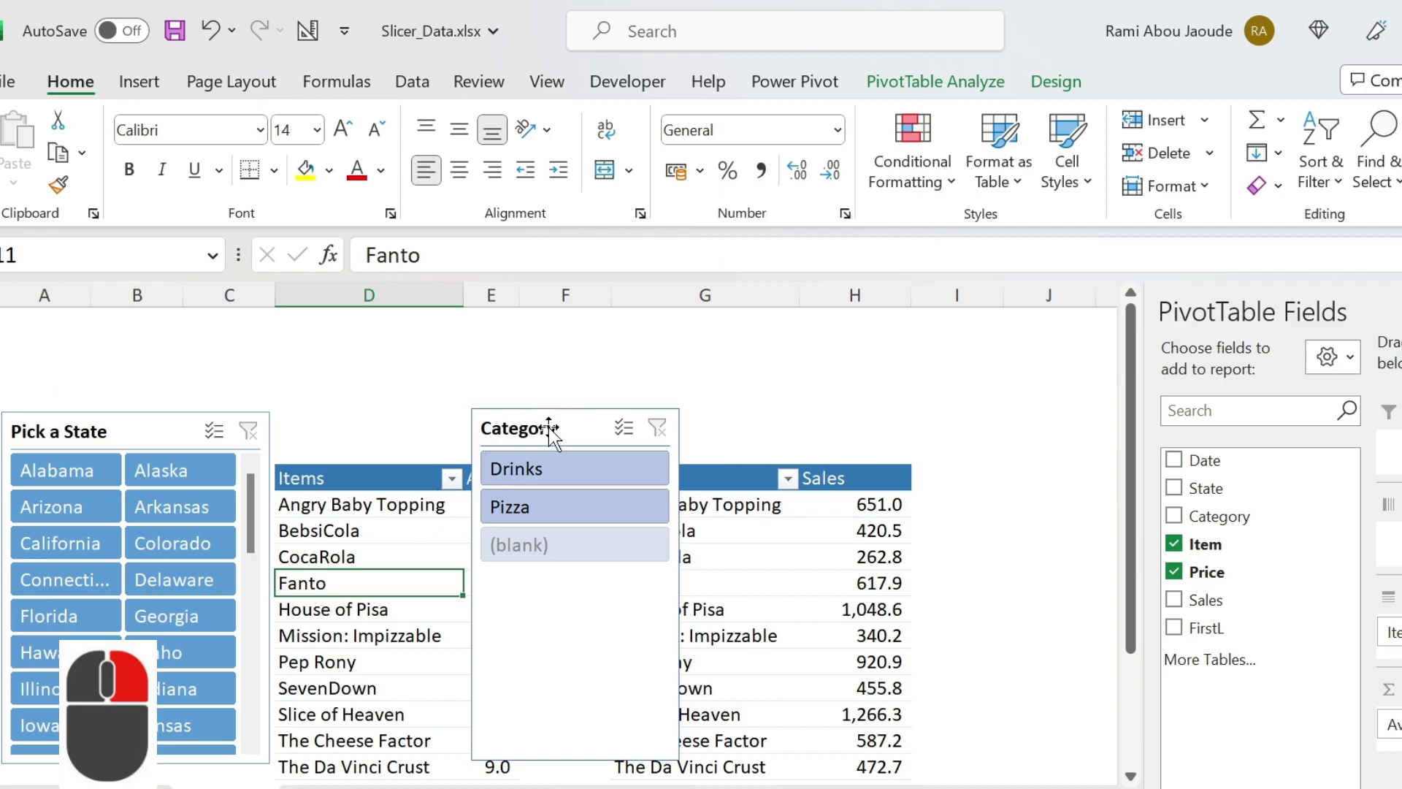
- Shorten the Category slicer, place it over cell A1 above the state list, and widen it to about 6.64 cm
click(566, 757)
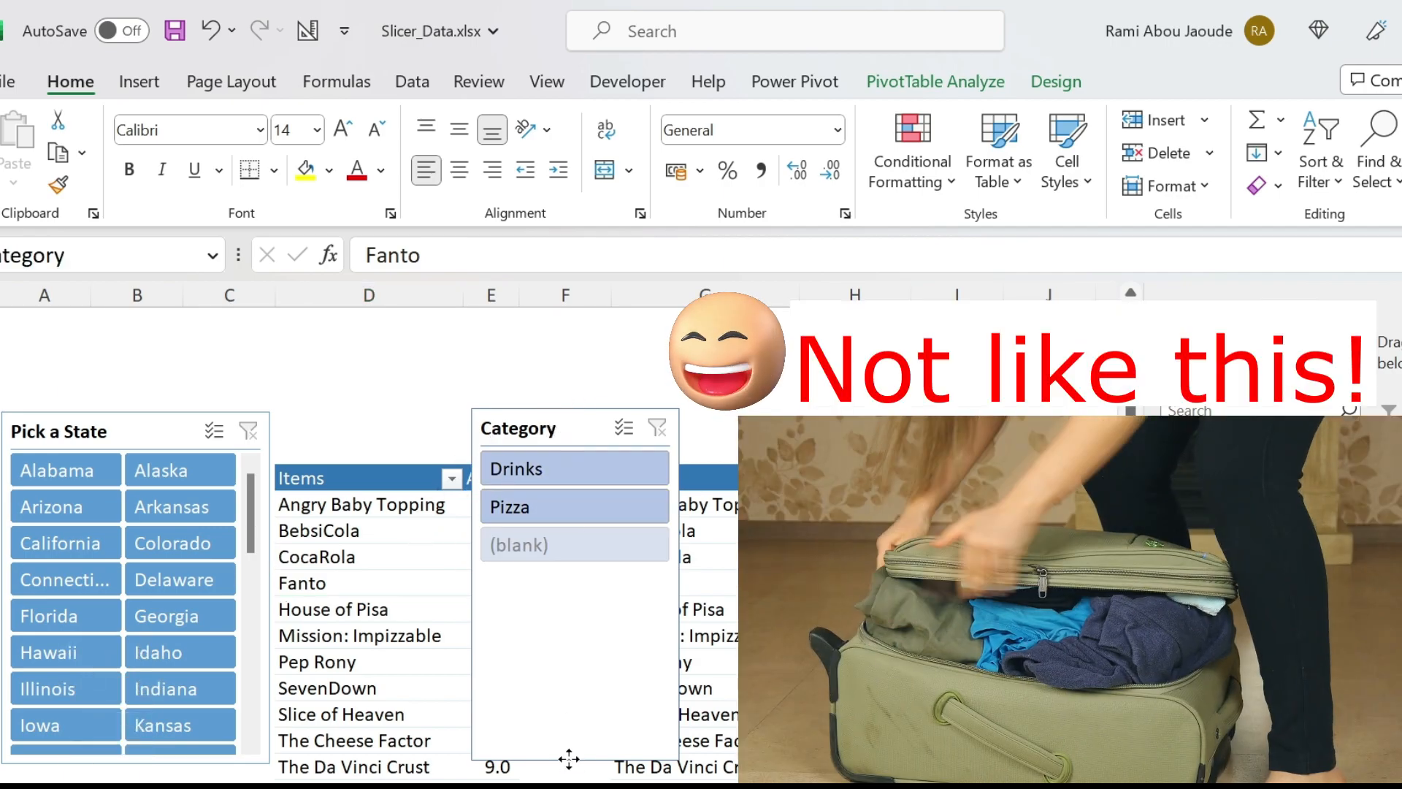
drag(566, 757, 572, 573)
drag(533, 422, 62, 325)
drag(203, 402, 270, 413)
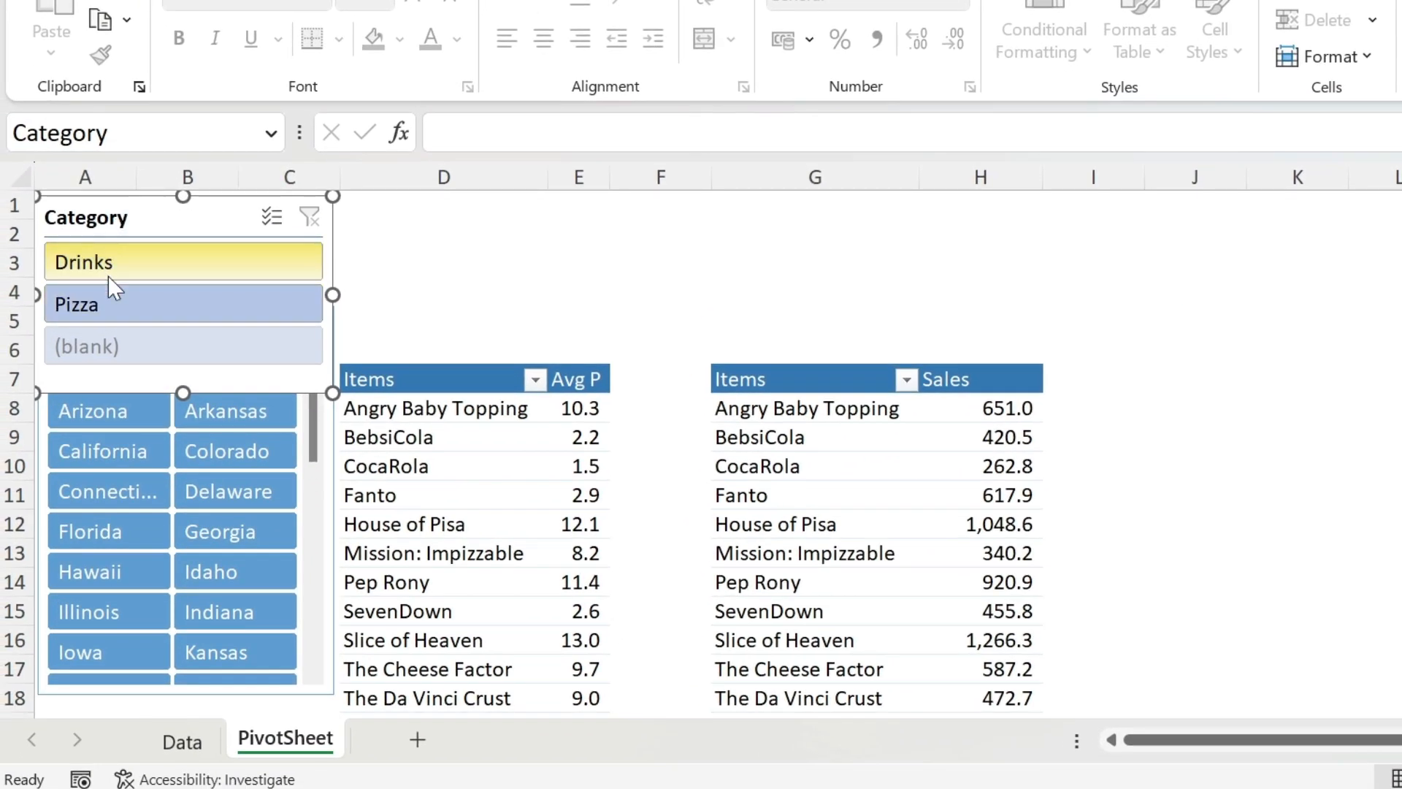
- Hide the header of the Category slicer through its slicer settings
right_click(121, 217)
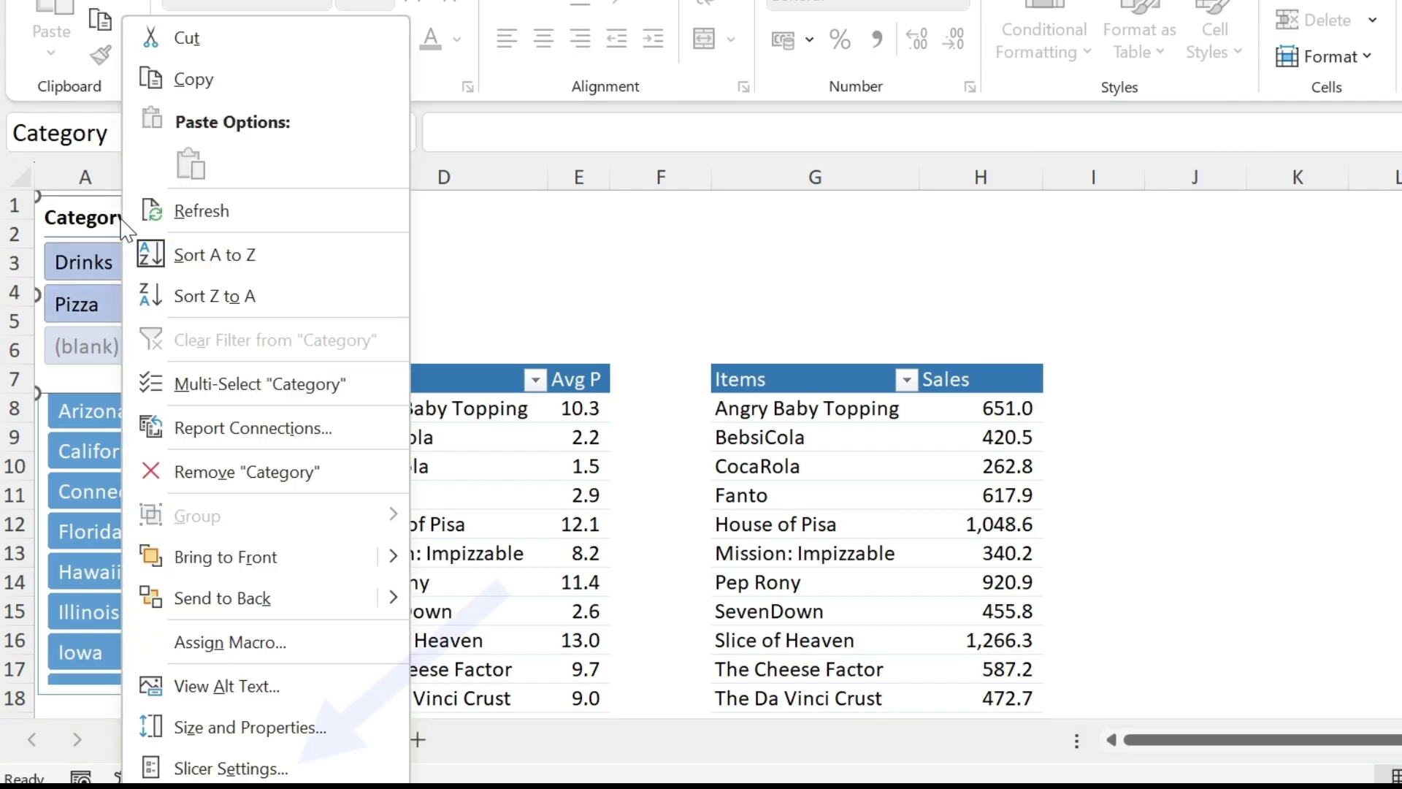
click(230, 768)
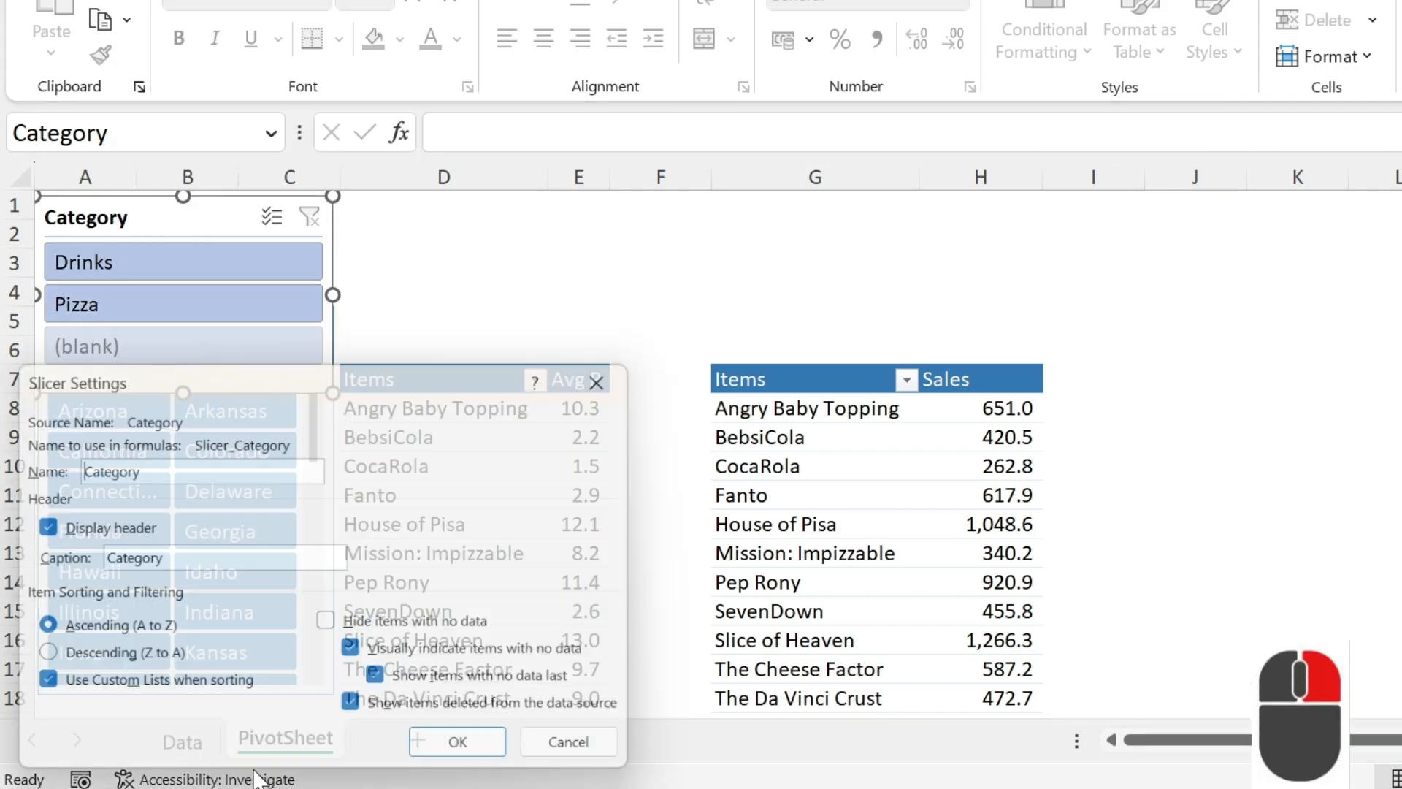
click(42, 535)
click(476, 755)
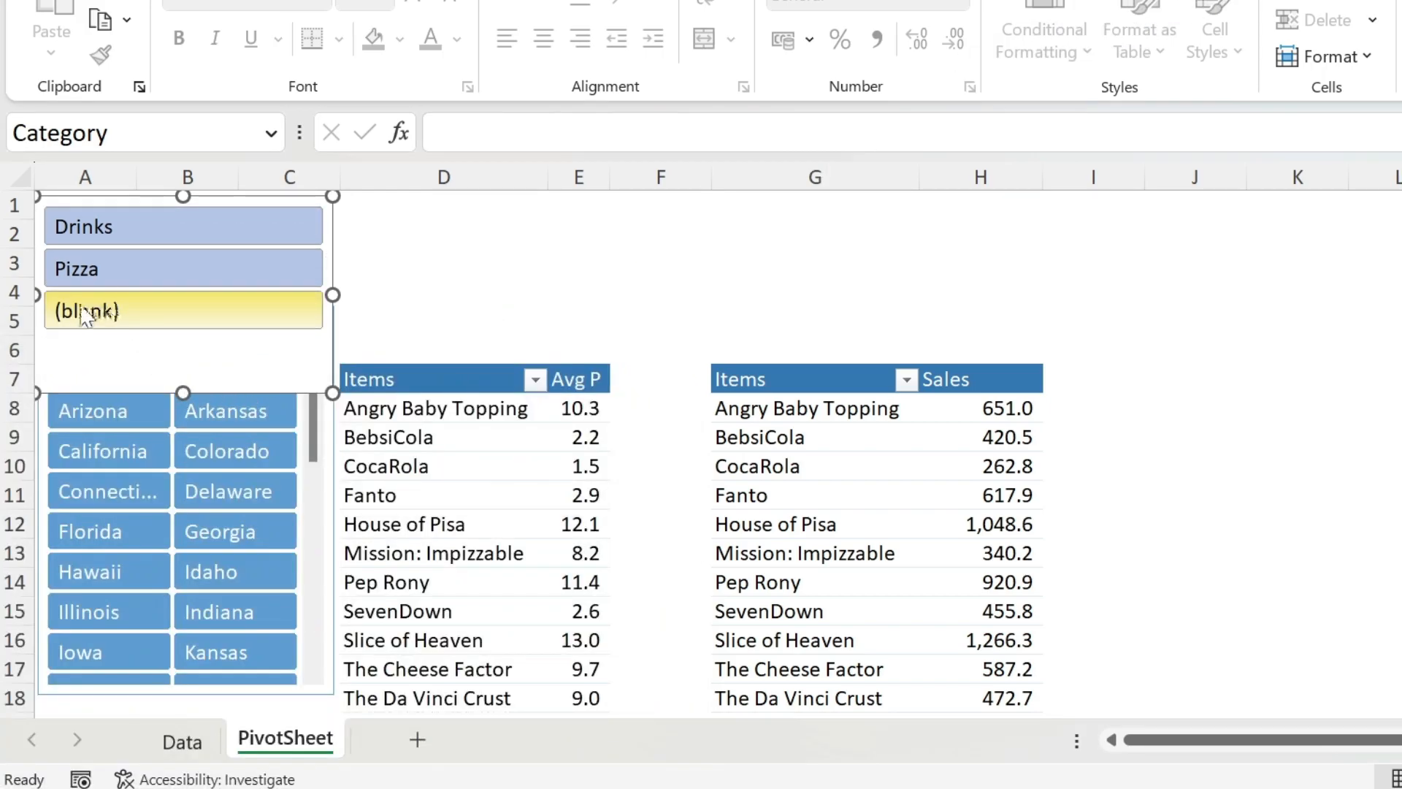
- Hide items with no data in the Category slicer and shorten the slicer to about 2.31 cm
right_click(156, 358)
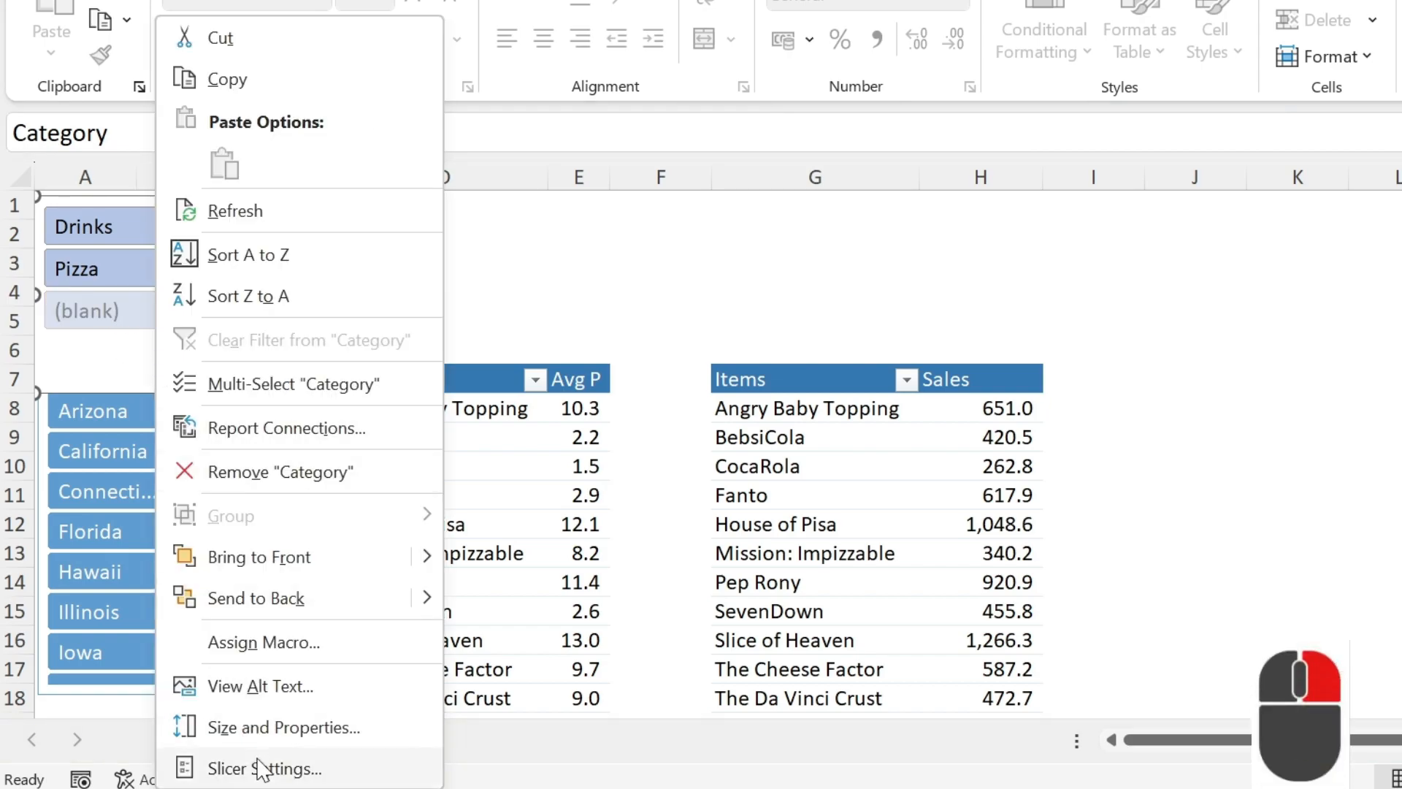
click(256, 760)
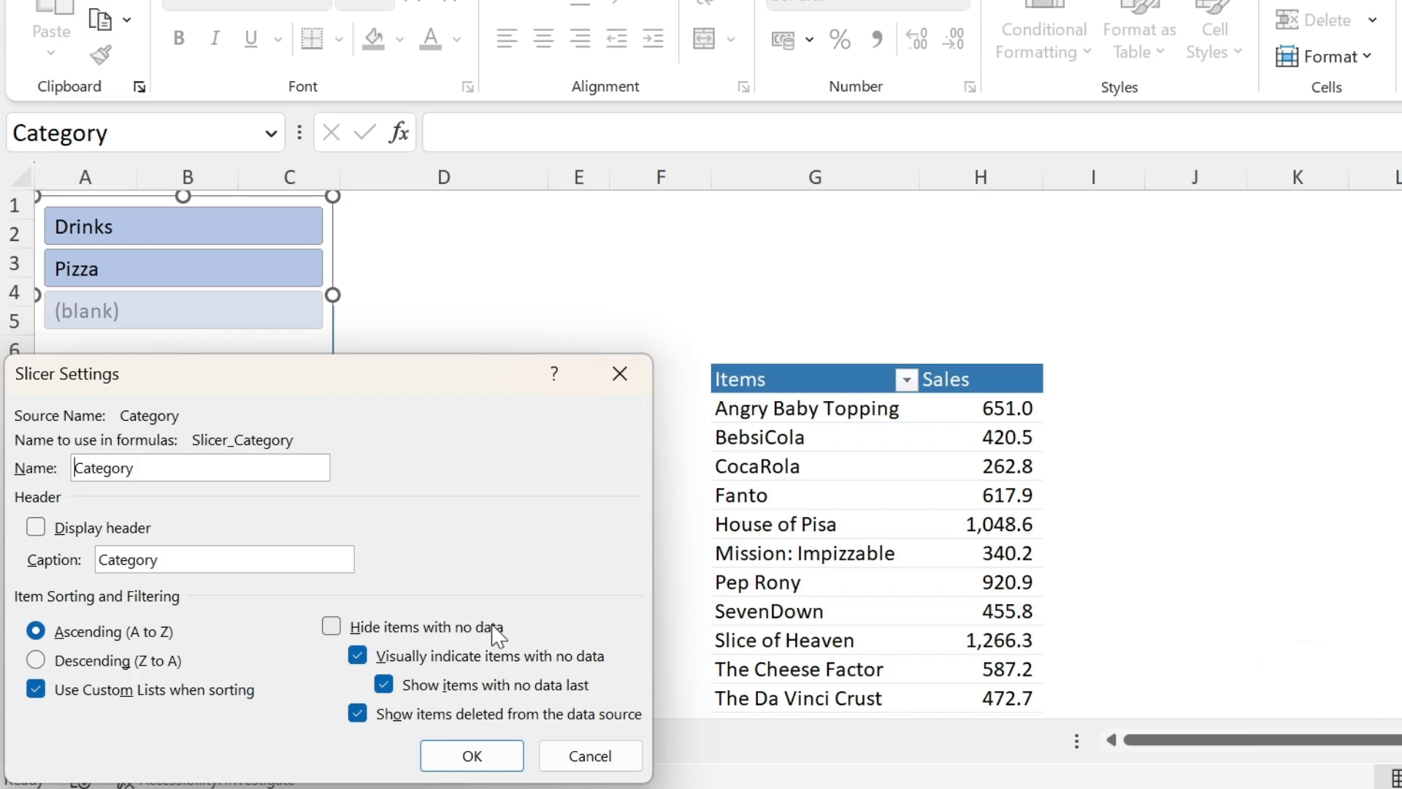
click(330, 626)
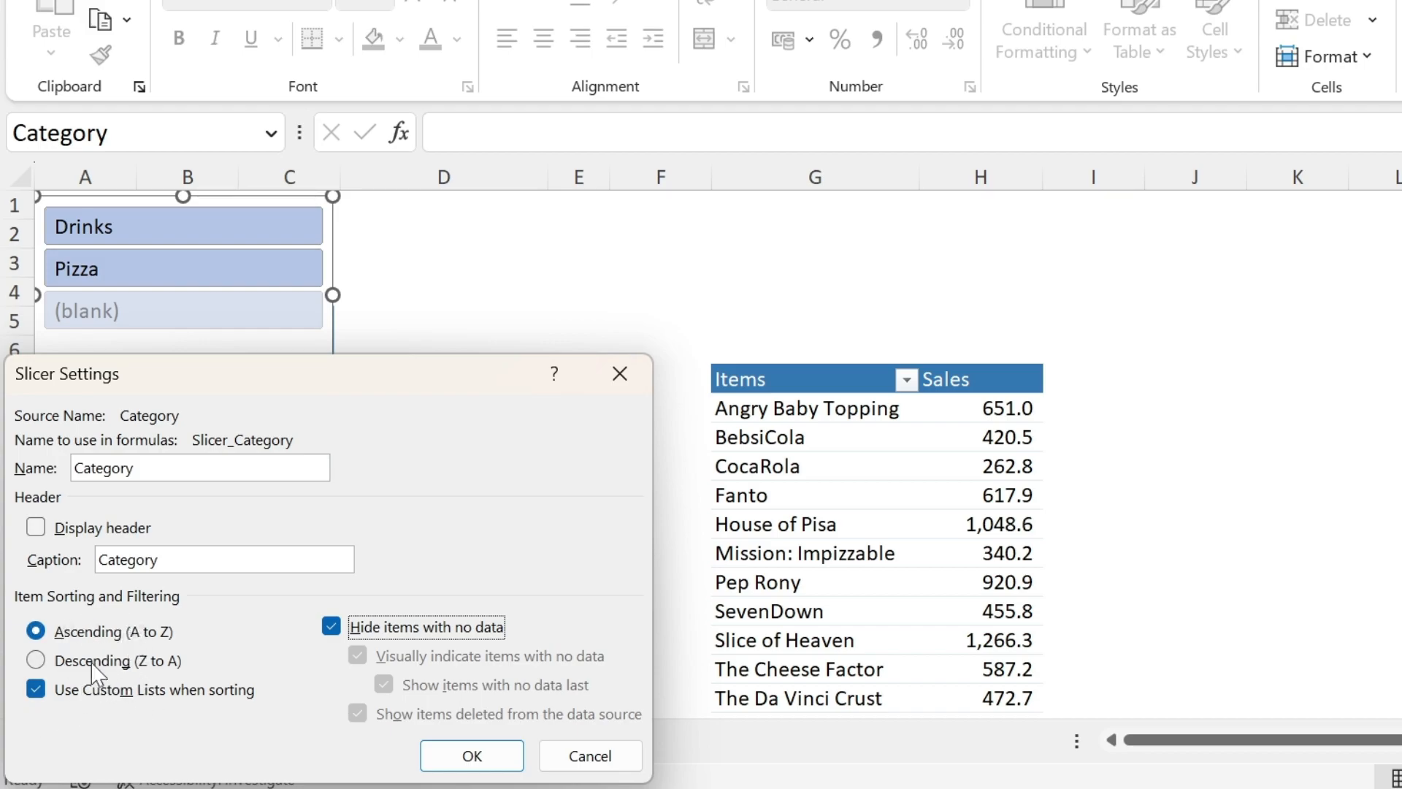
click(475, 754)
drag(191, 387, 182, 301)
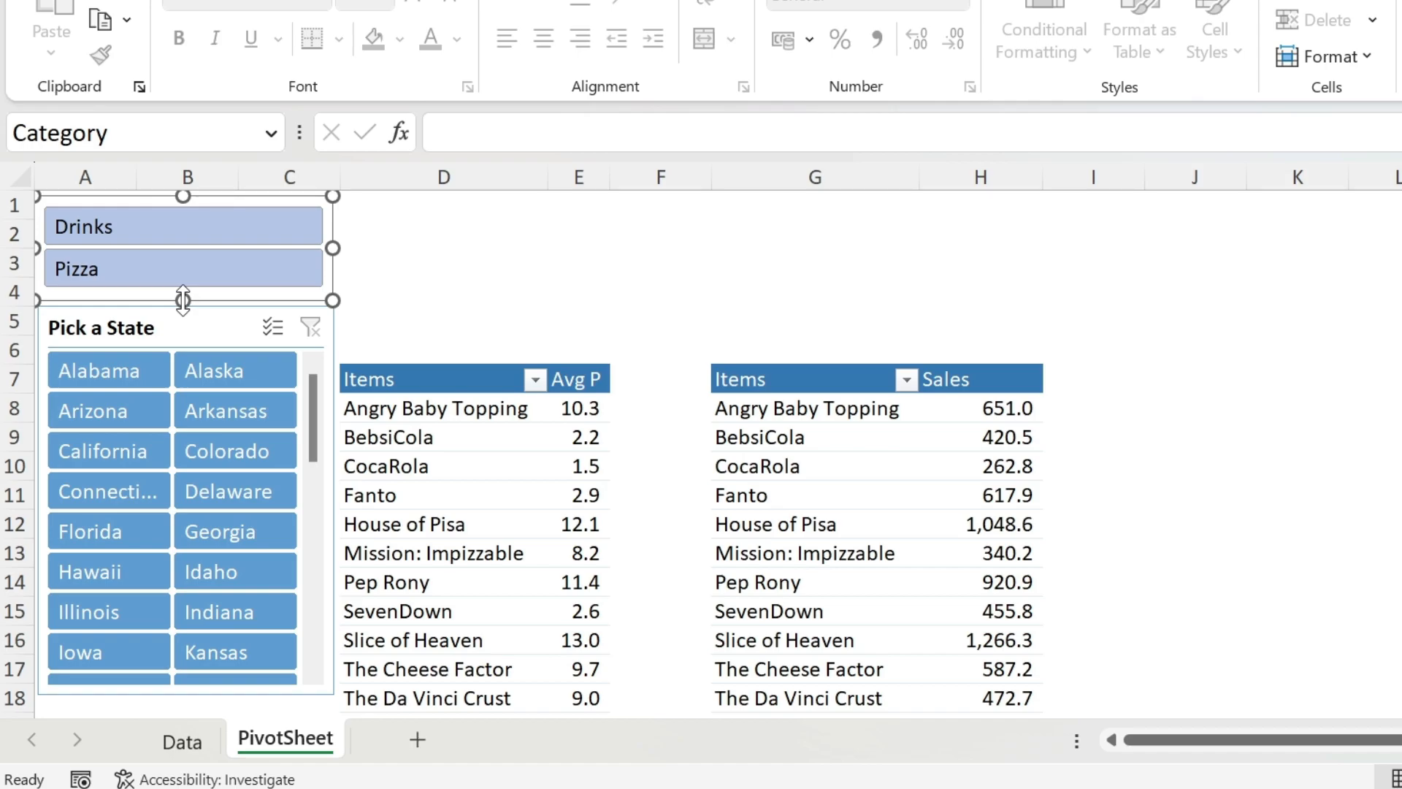
- Apply the same dark light-blue slicer style to the Category slicer as the Pick a State slicer has
click(964, 1)
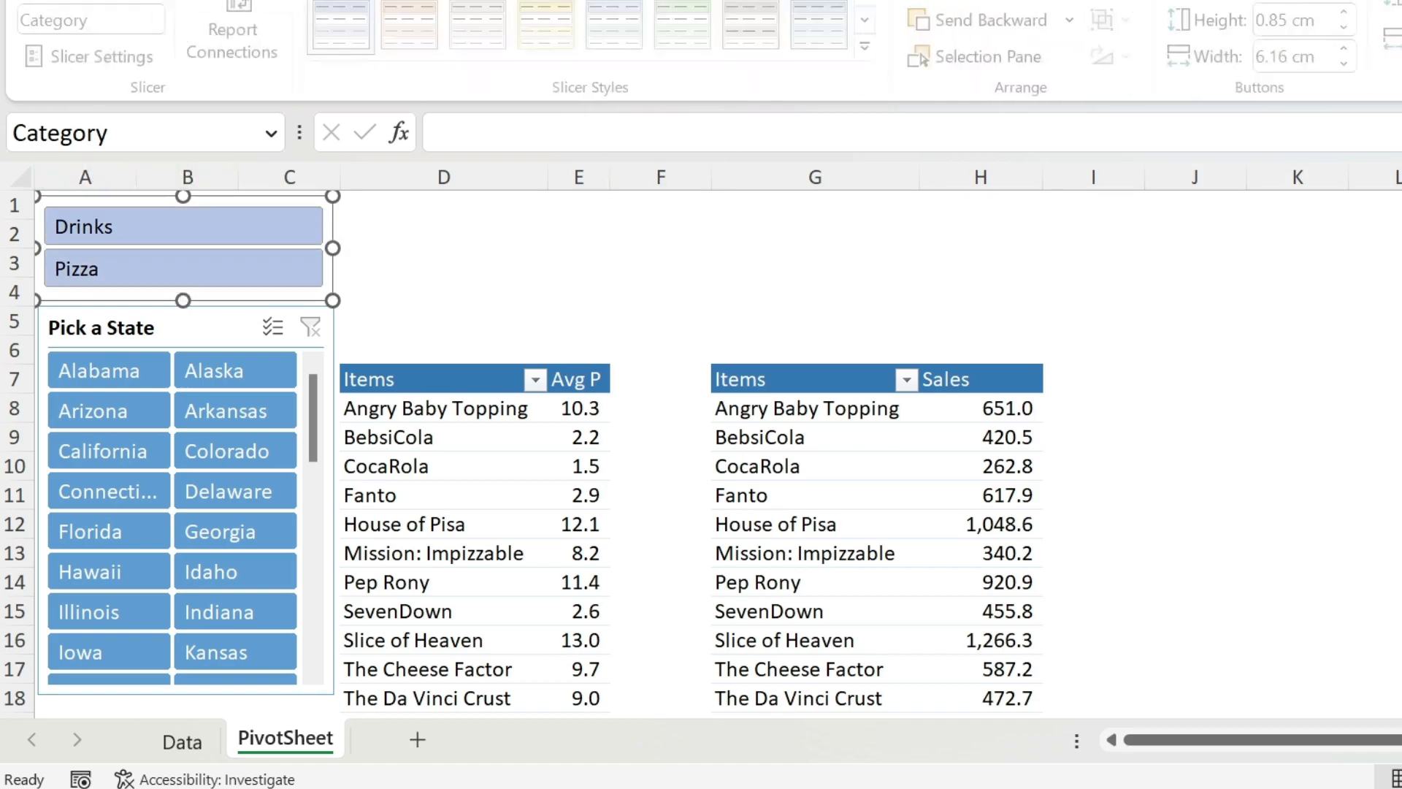
click(876, 73)
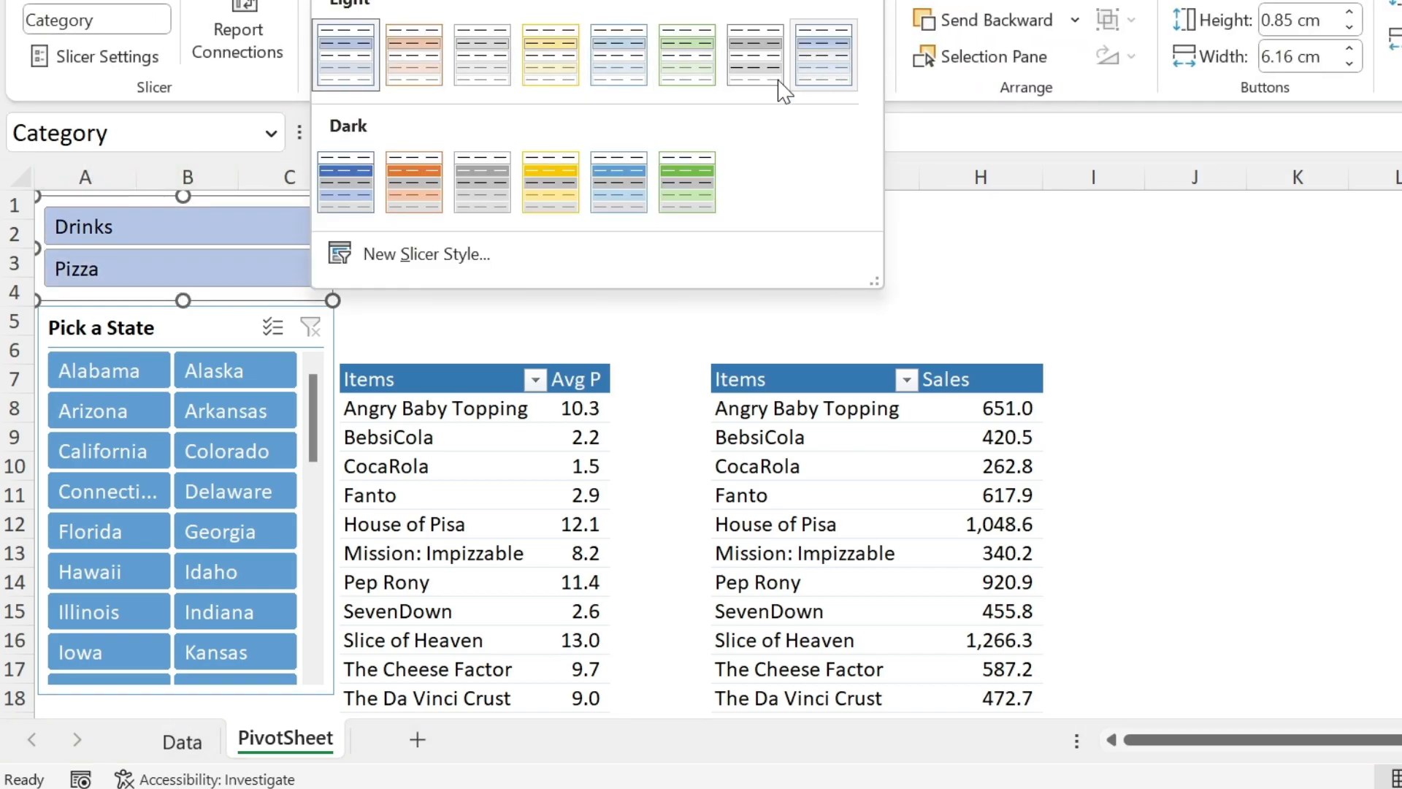
click(617, 181)
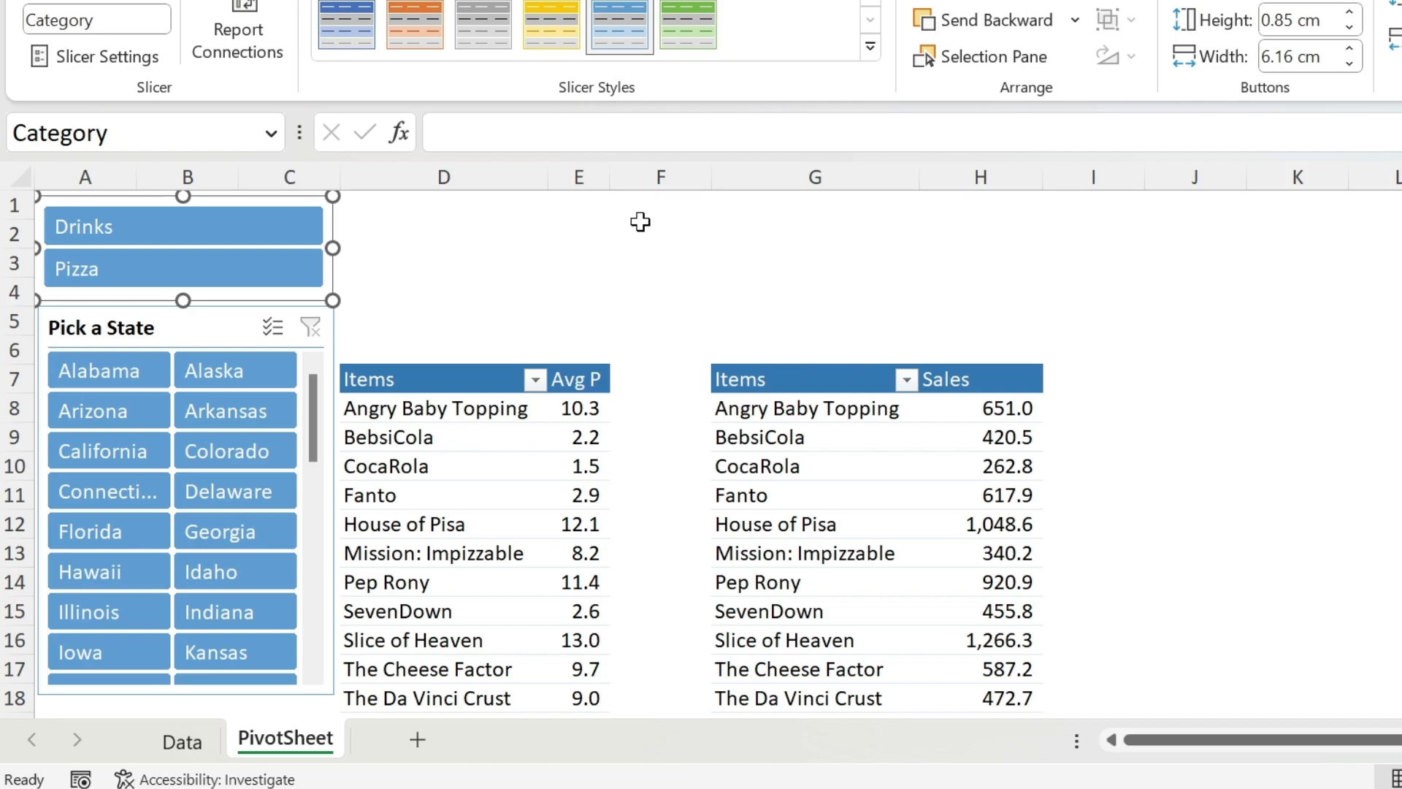
- Filter the average-price table by Drinks in the Category slicer, and set it to include both Drinks and Pizza
click(186, 229)
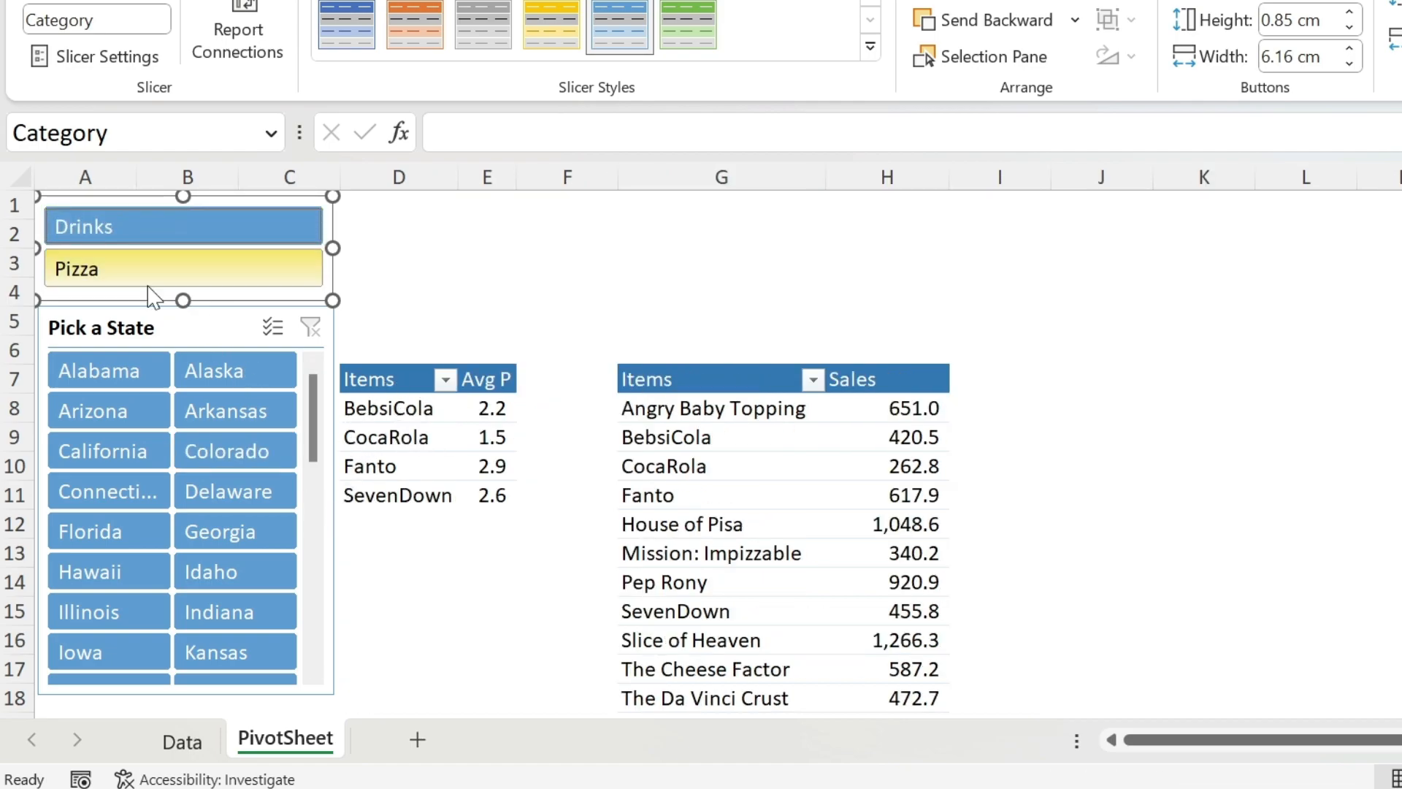
click(163, 267)
ctrl+click(168, 272)
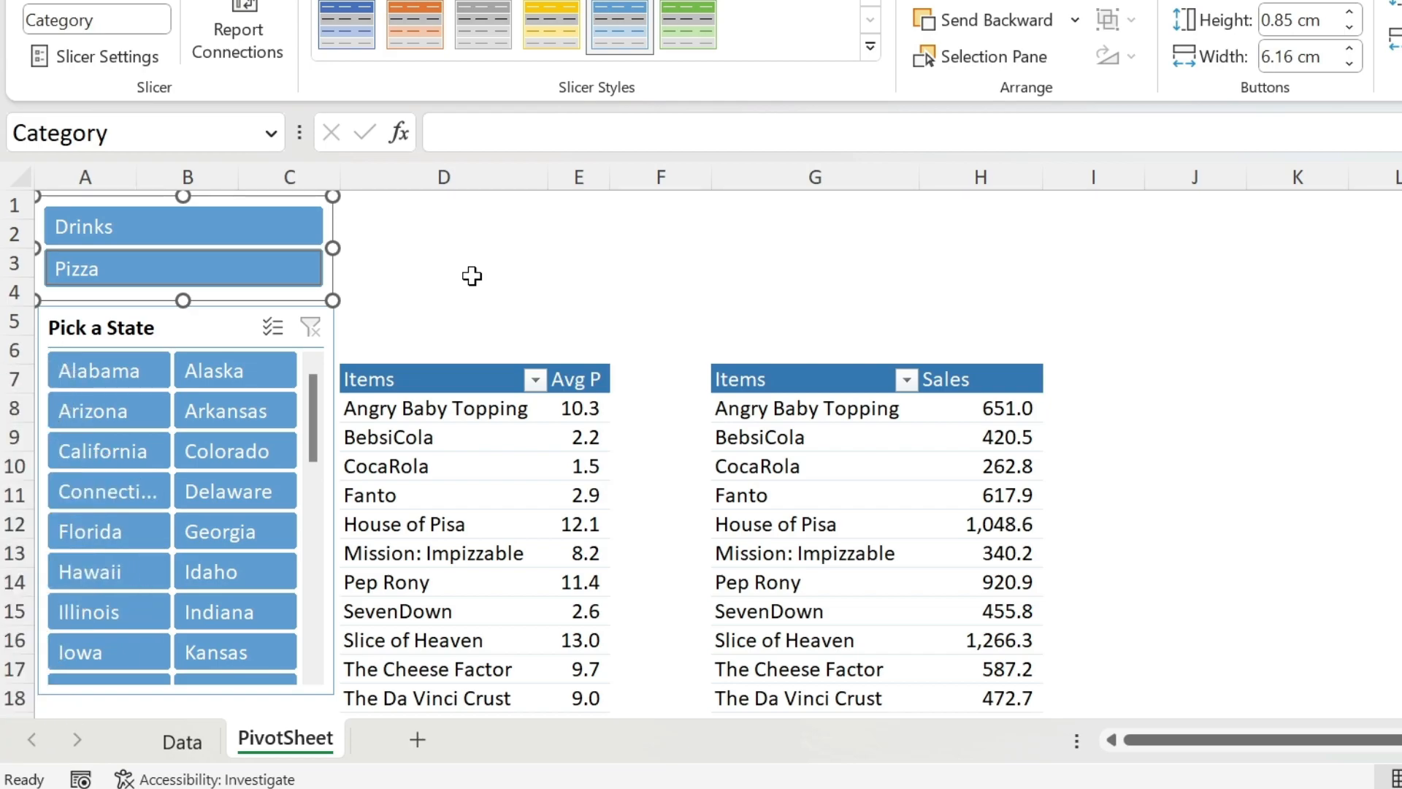
- Disable resizing and moving for the Category slicer in its size and position properties
right_click(296, 306)
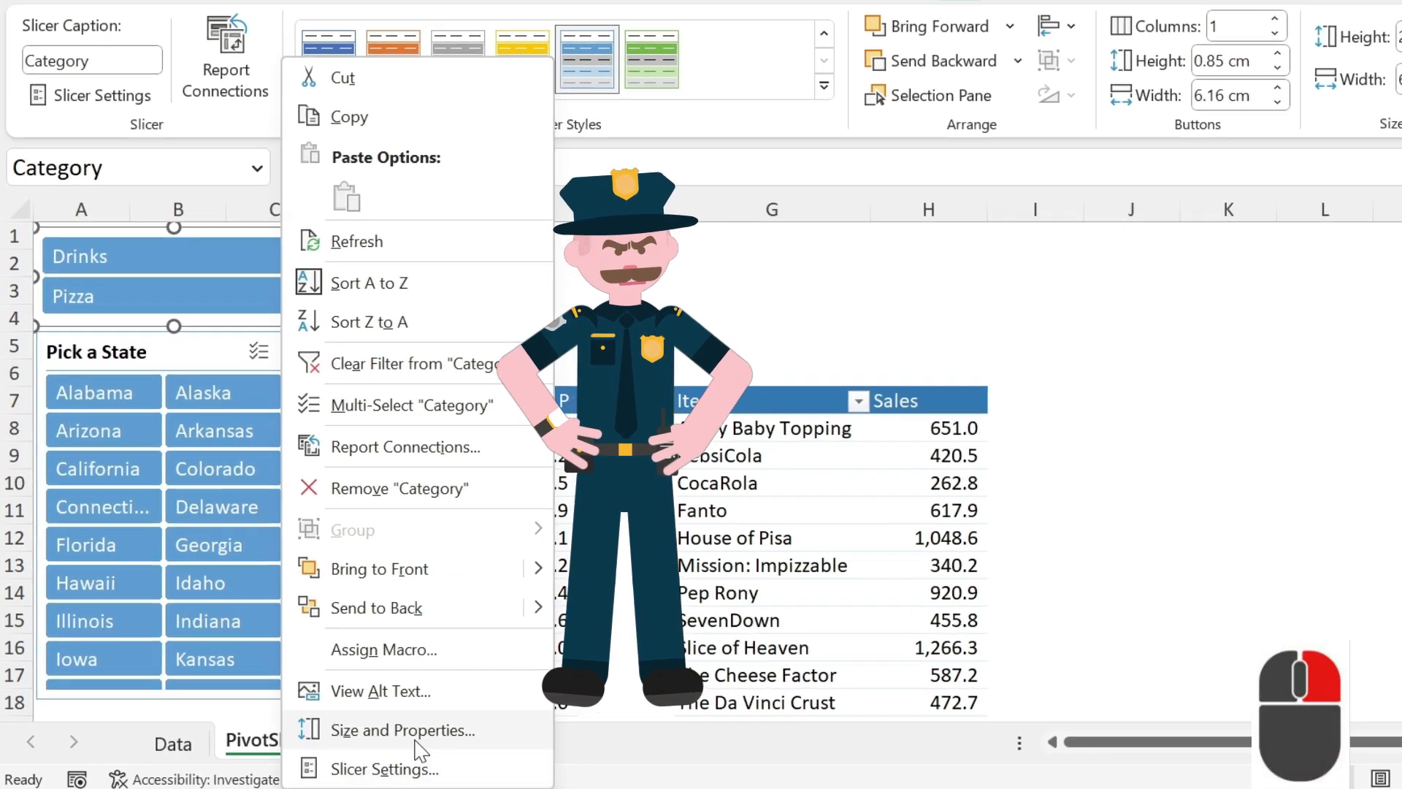
click(387, 728)
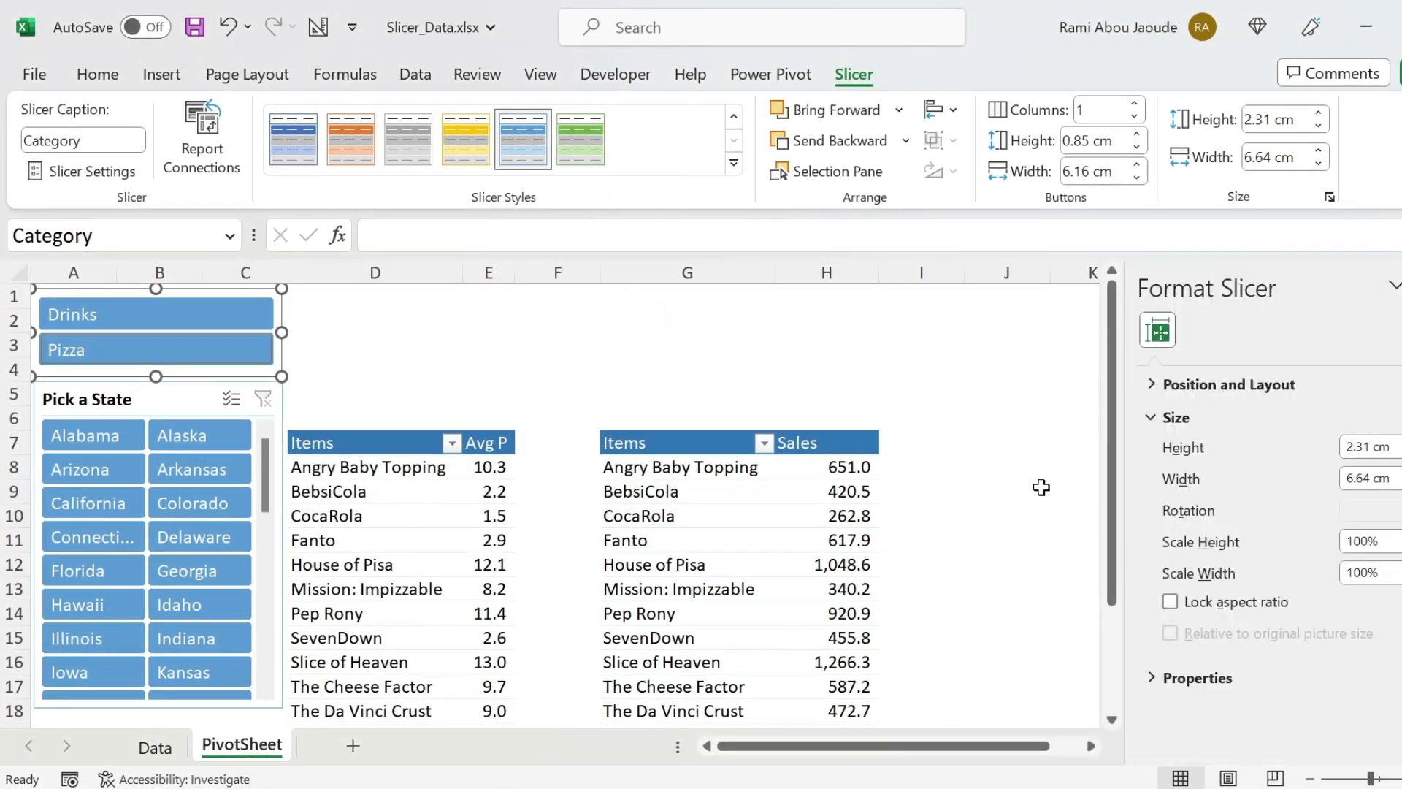
click(1157, 385)
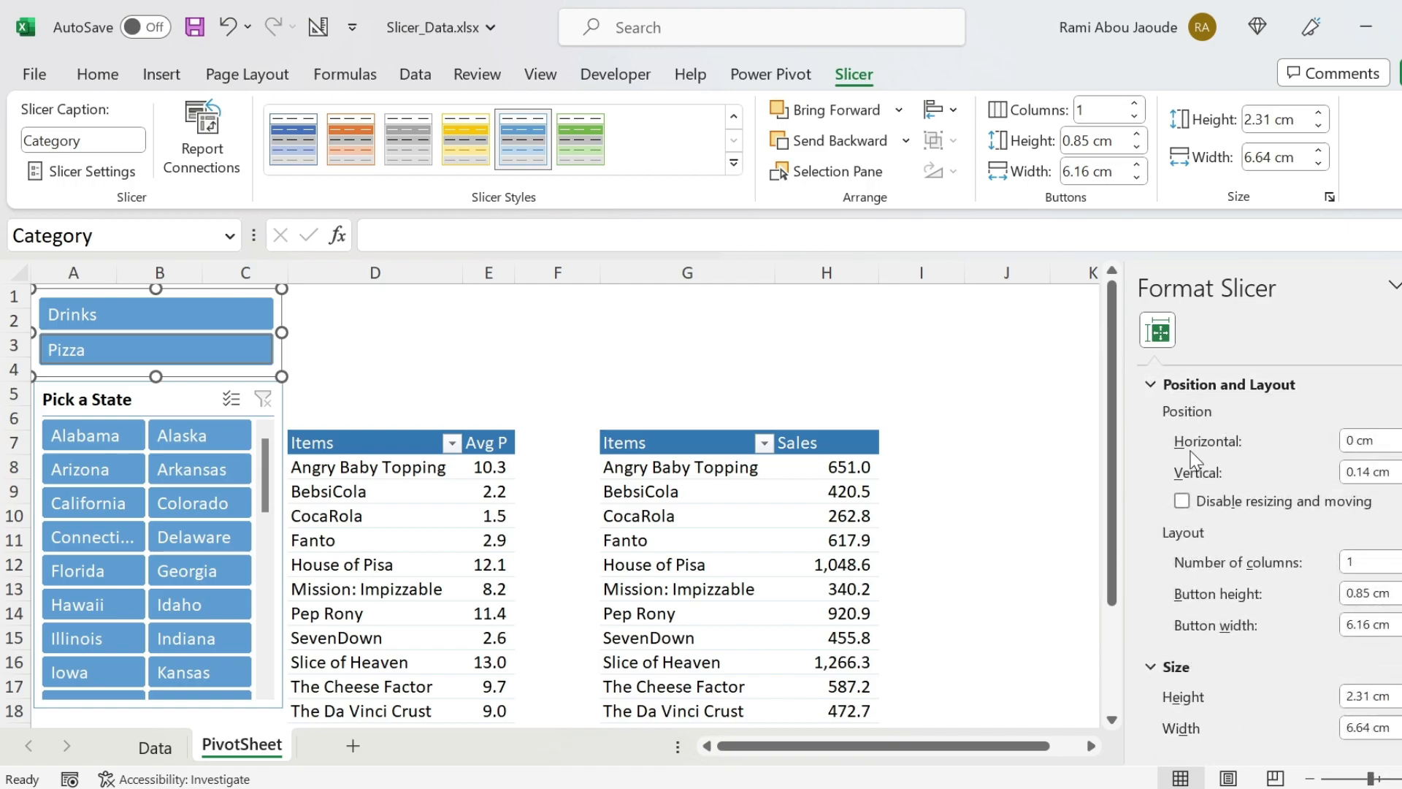
click(1182, 501)
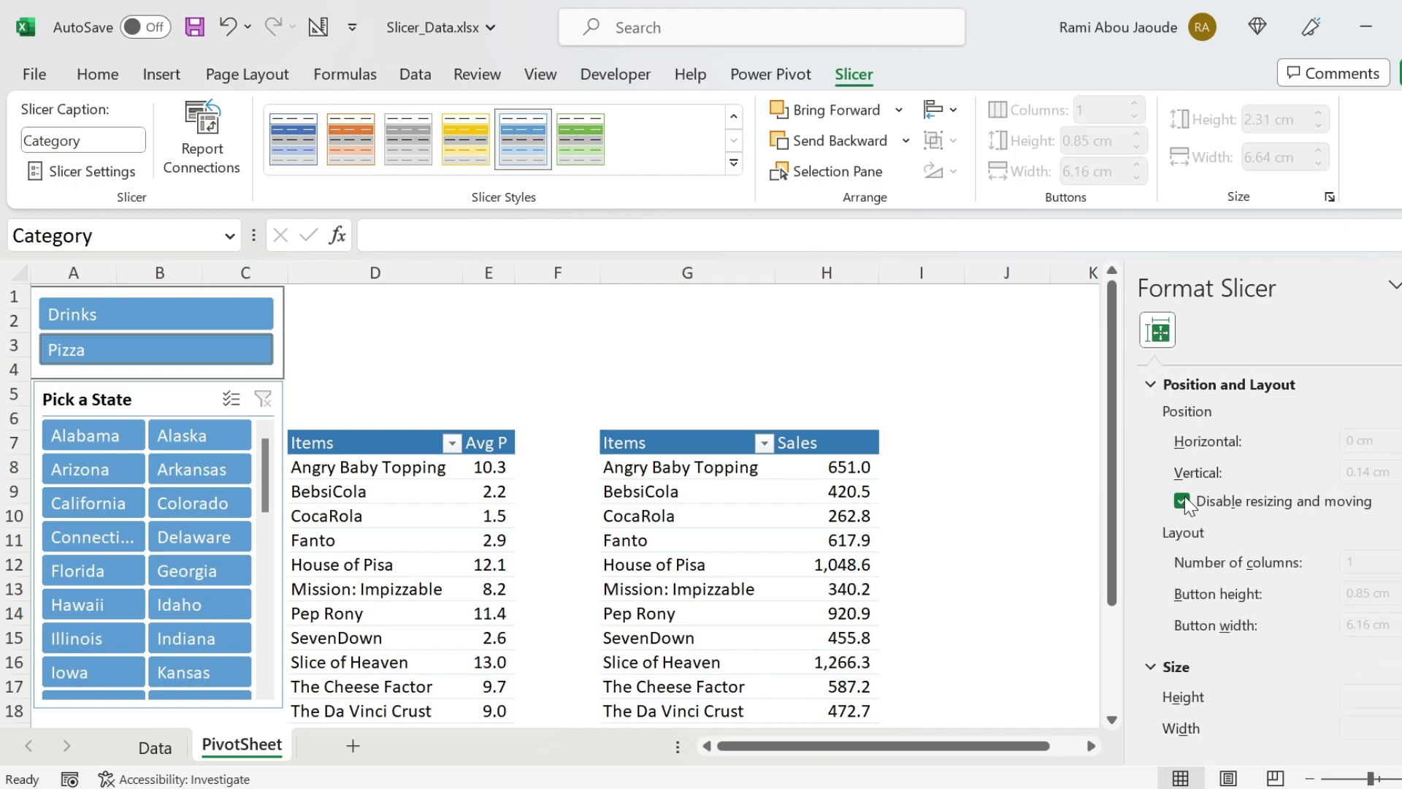
- Disable resizing and moving for the Pick a State slicer, test the lock, and close the formatting pane
click(165, 389)
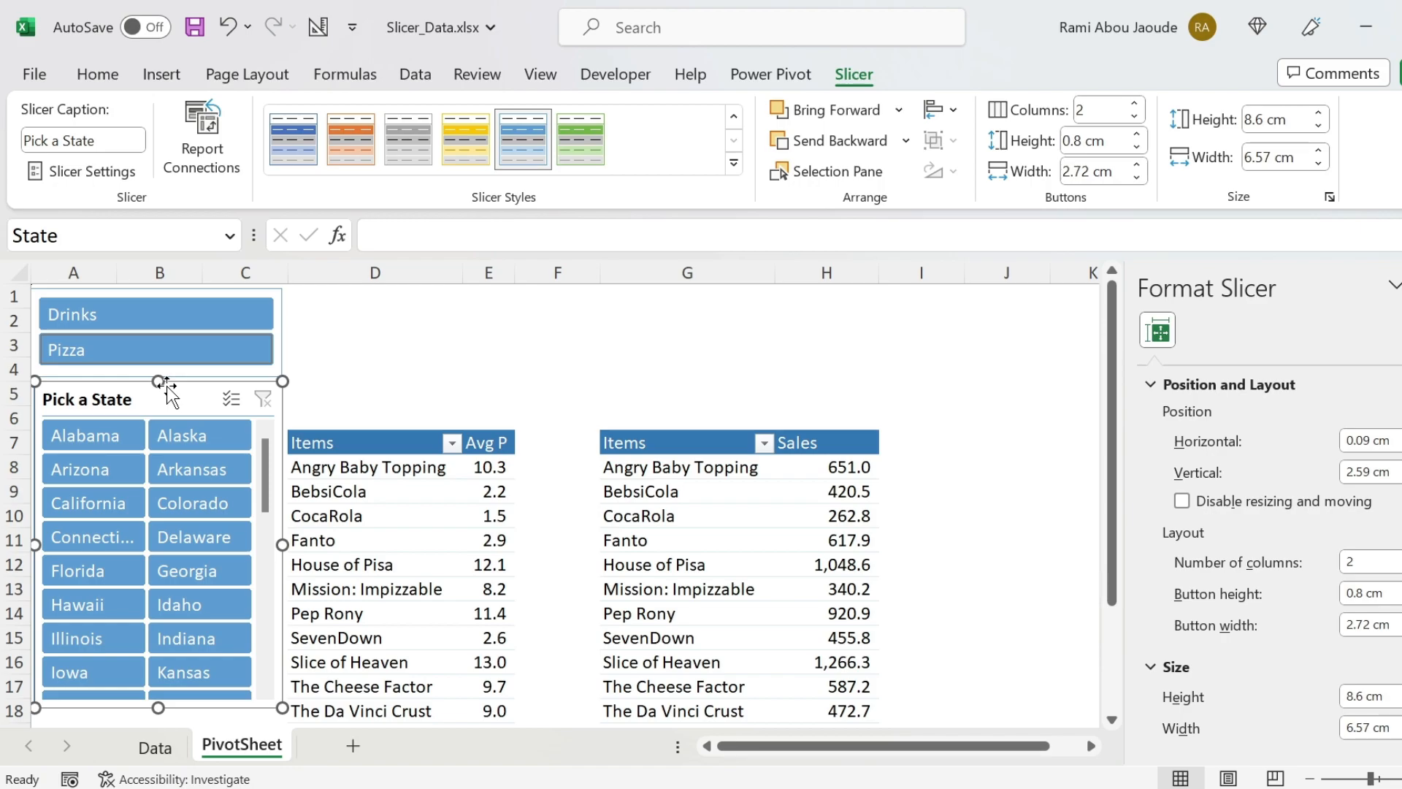
click(409, 329)
click(208, 376)
click(208, 380)
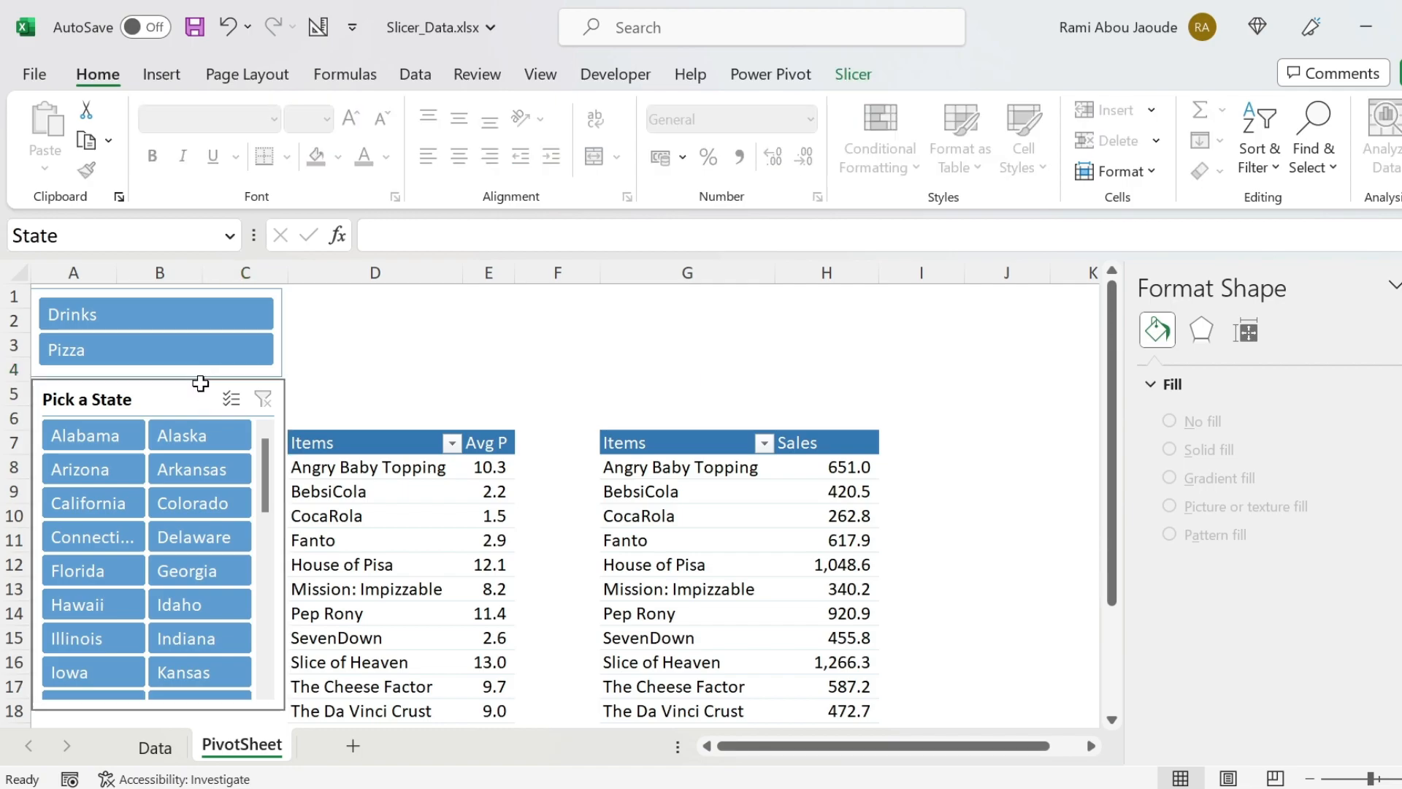
click(1401, 285)
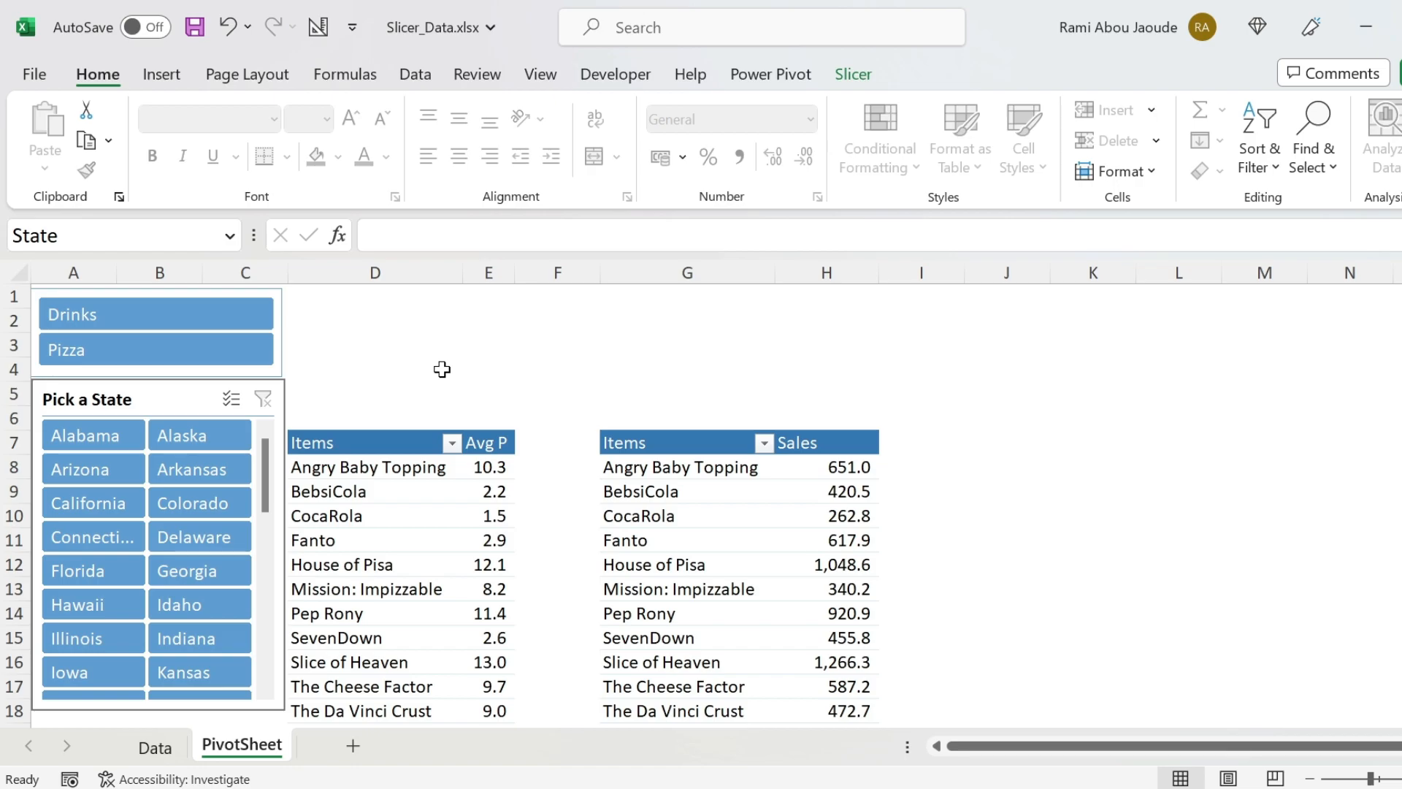
- Insert a timeline for the Date field into the average-price PivotTable
click(364, 515)
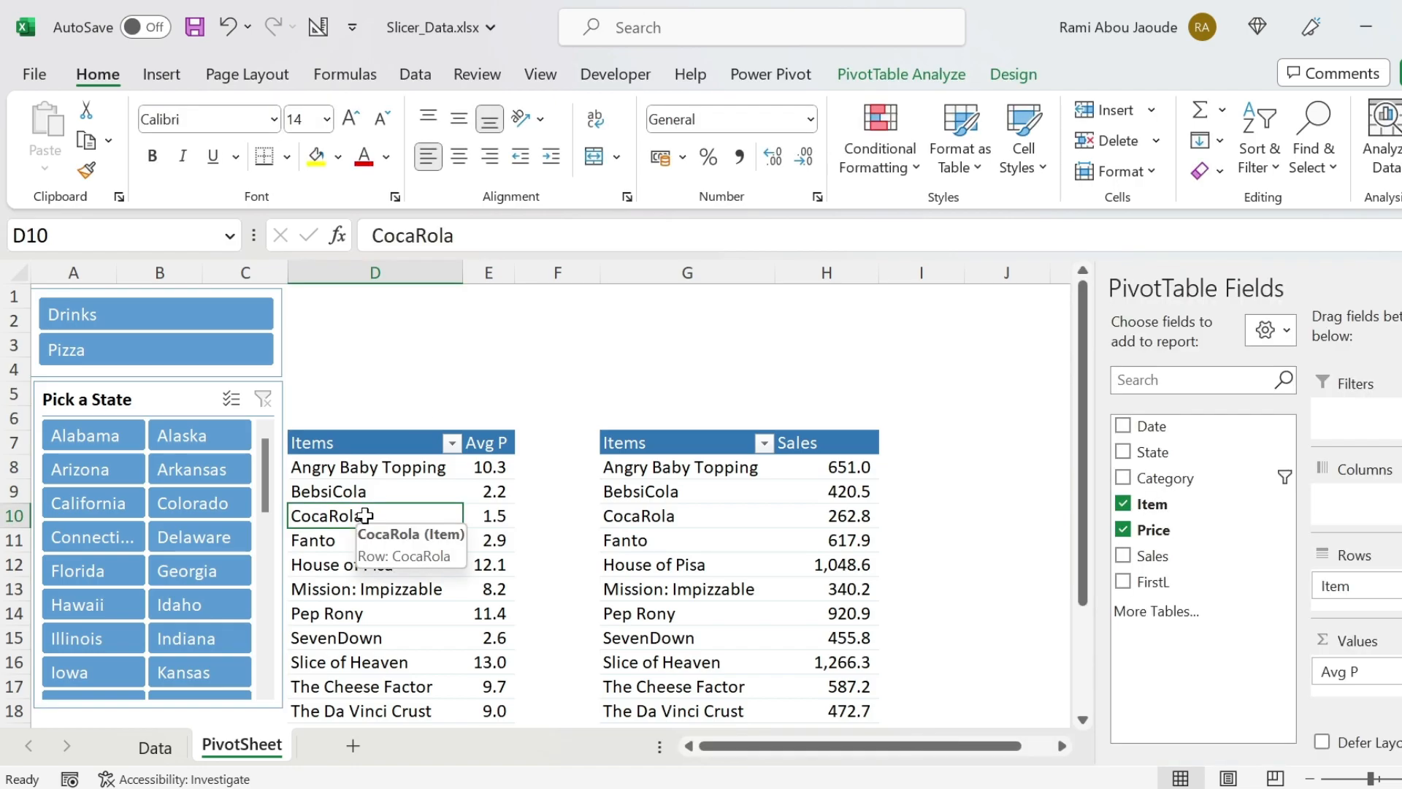
click(915, 76)
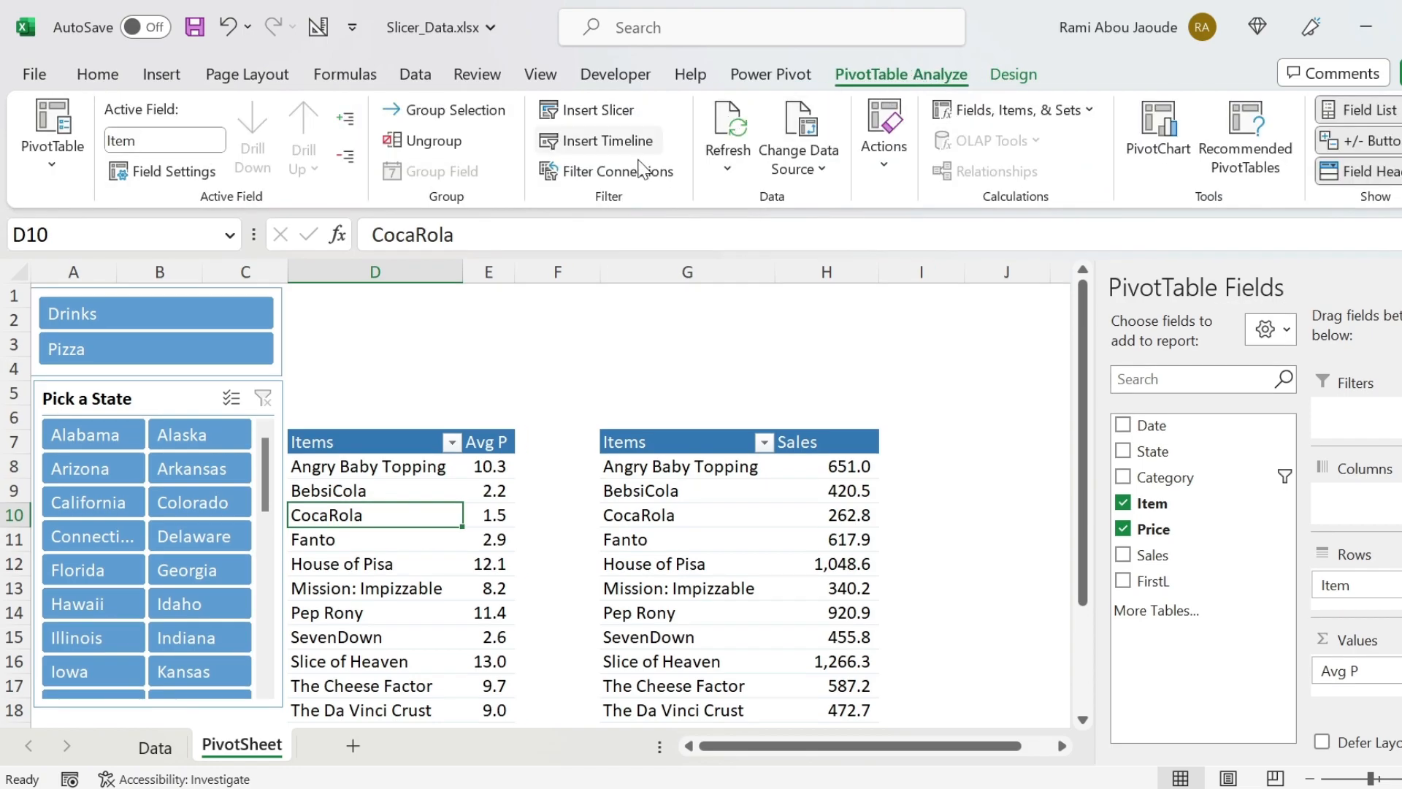
click(610, 141)
click(701, 414)
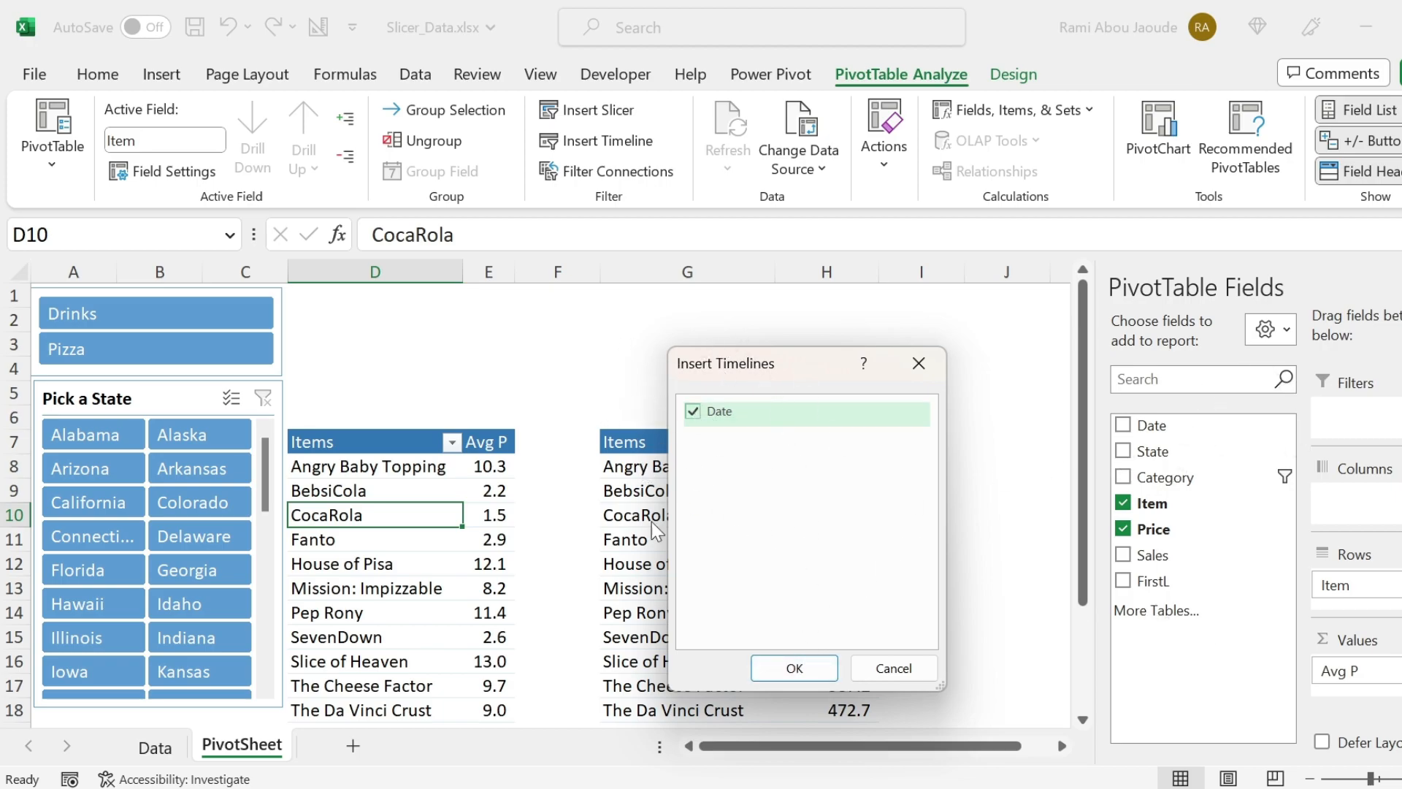
click(794, 667)
- Place the Date timeline above the item tables and resize it to about 20.36 cm wide and 3.51 cm high
drag(438, 375, 401, 310)
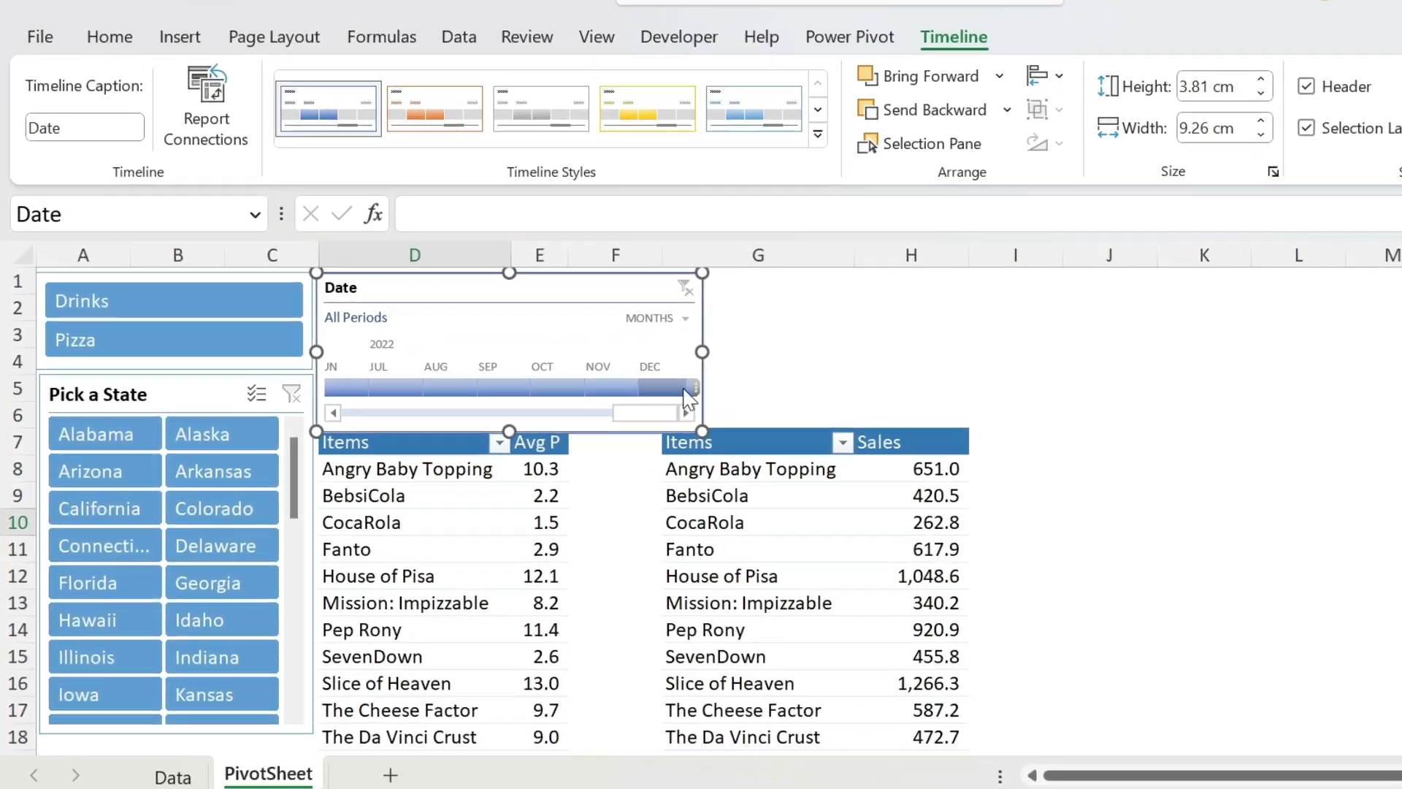
drag(702, 352, 1193, 349)
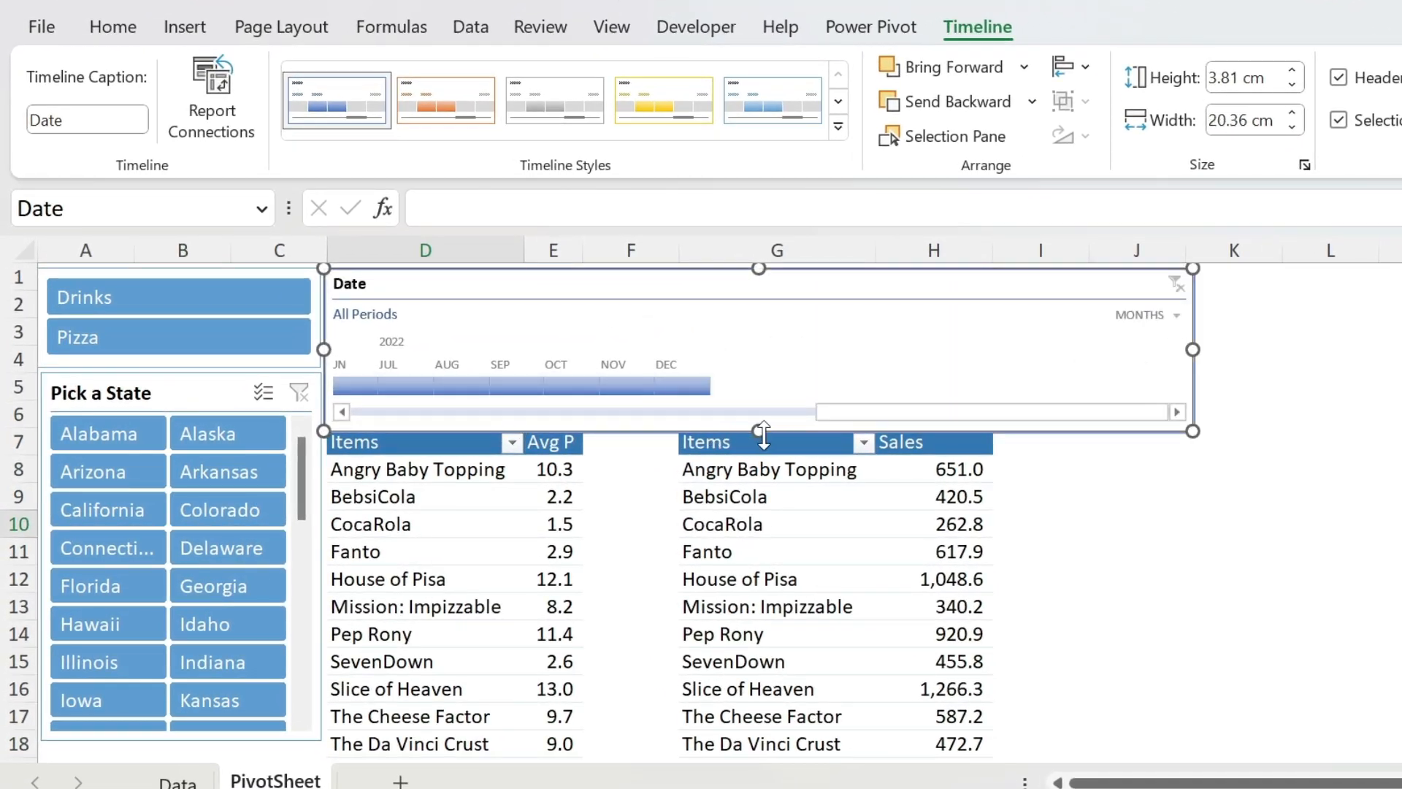
mouse_move(759, 428)
mouse_down()
mouse_move(759, 373)
mouse_move(759, 418)
mouse_up()
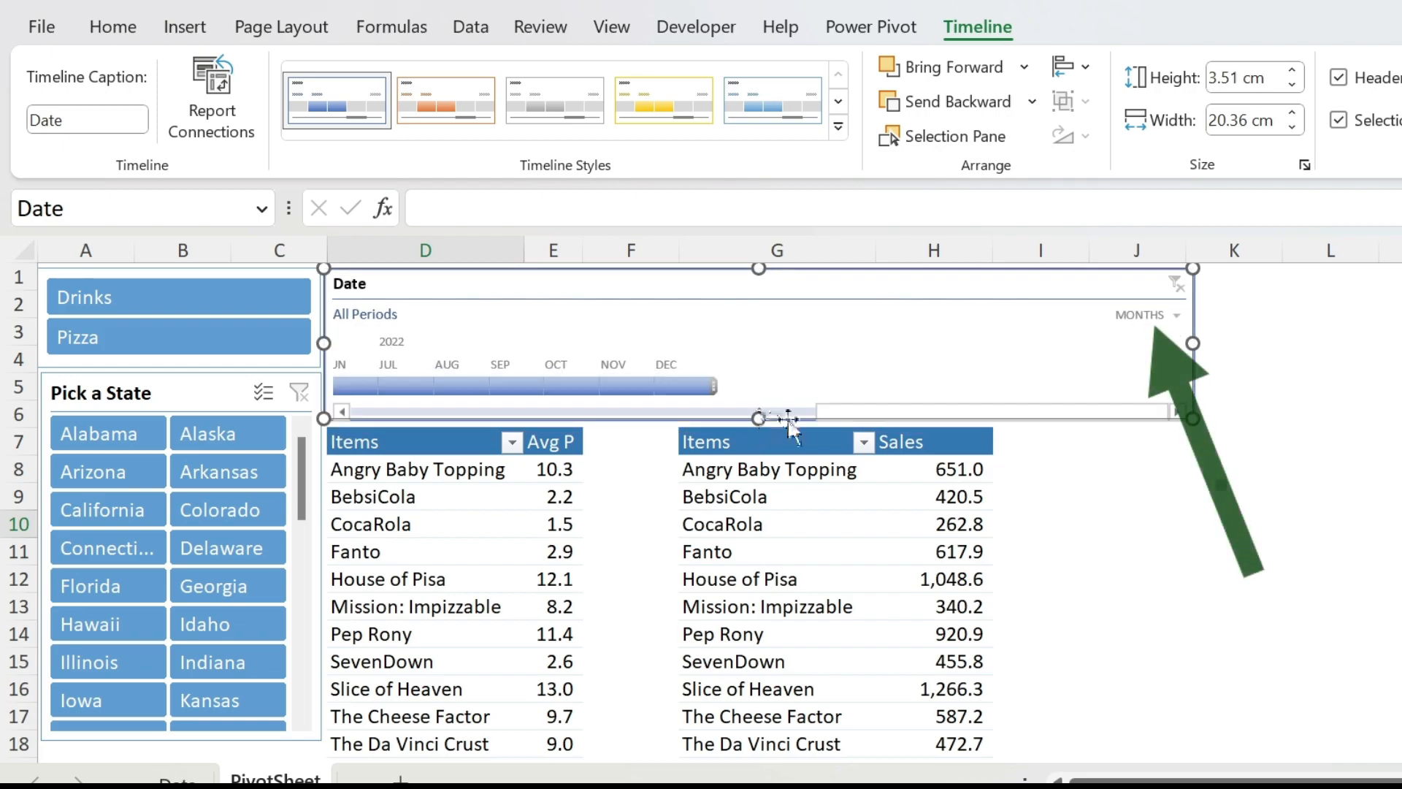
- Set the Date timeline's time level to quarters
click(1137, 318)
click(1180, 387)
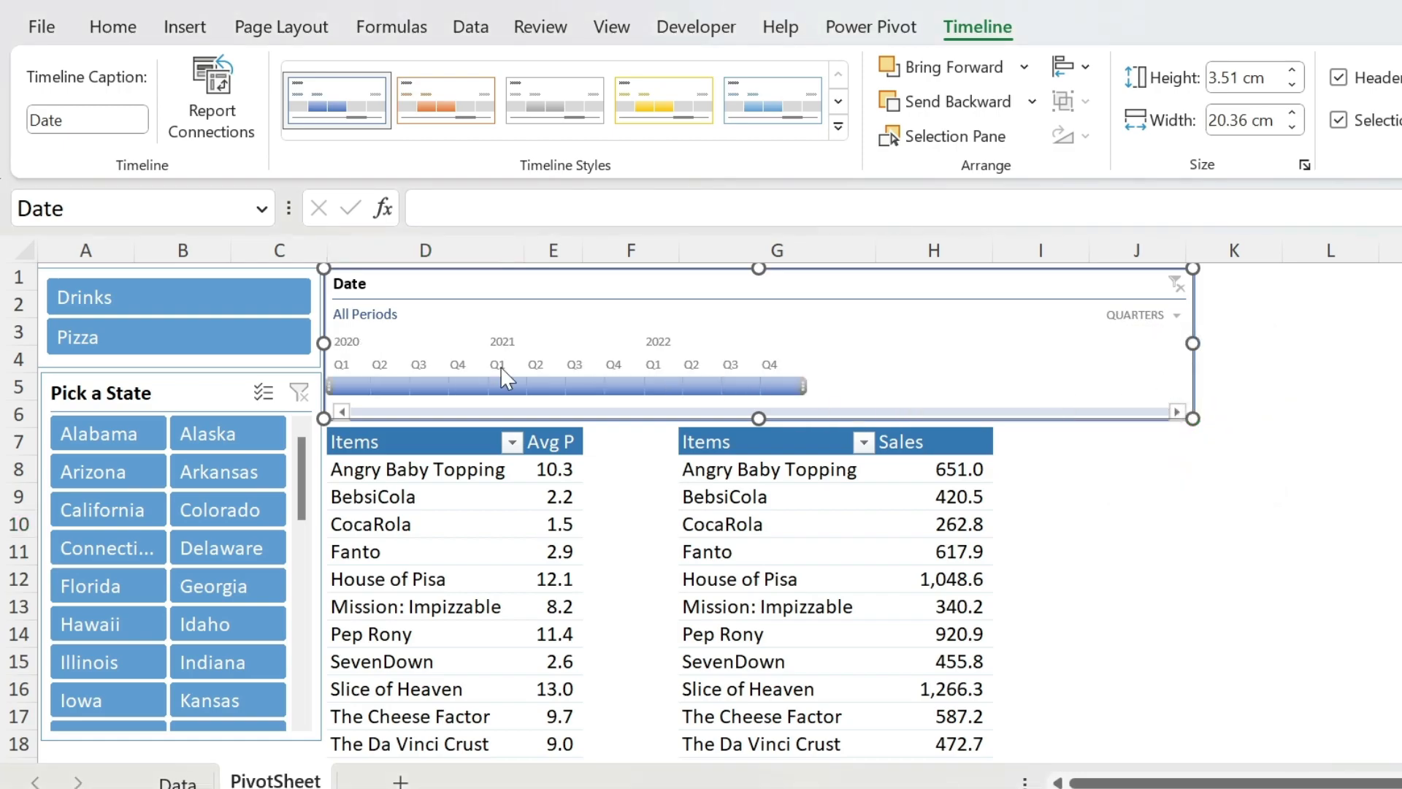
- Filter the average-price table to Q4 2020 through Q2 2021 with the Date timeline, and clear the timeline filter
click(503, 382)
click(572, 385)
drag(464, 386, 556, 387)
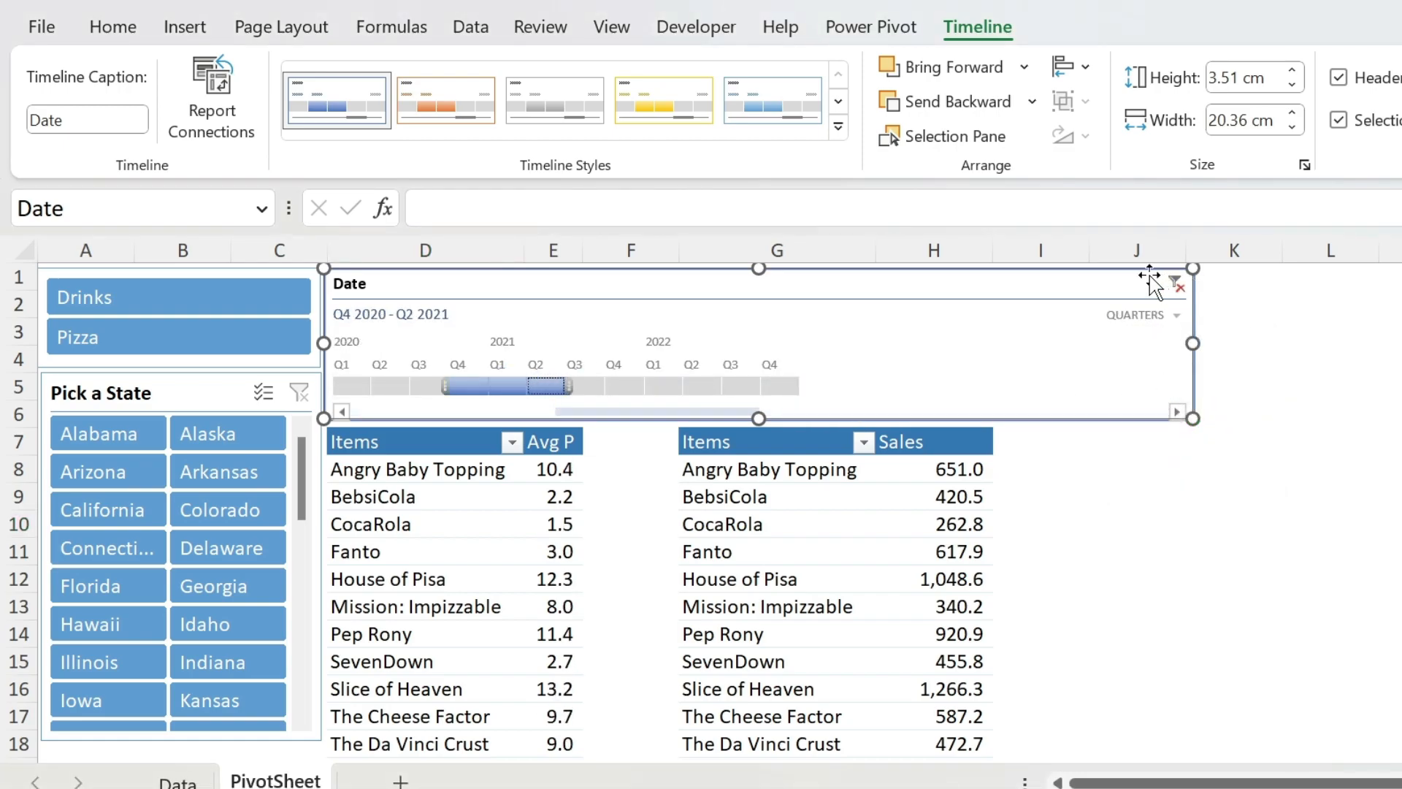
click(1176, 284)
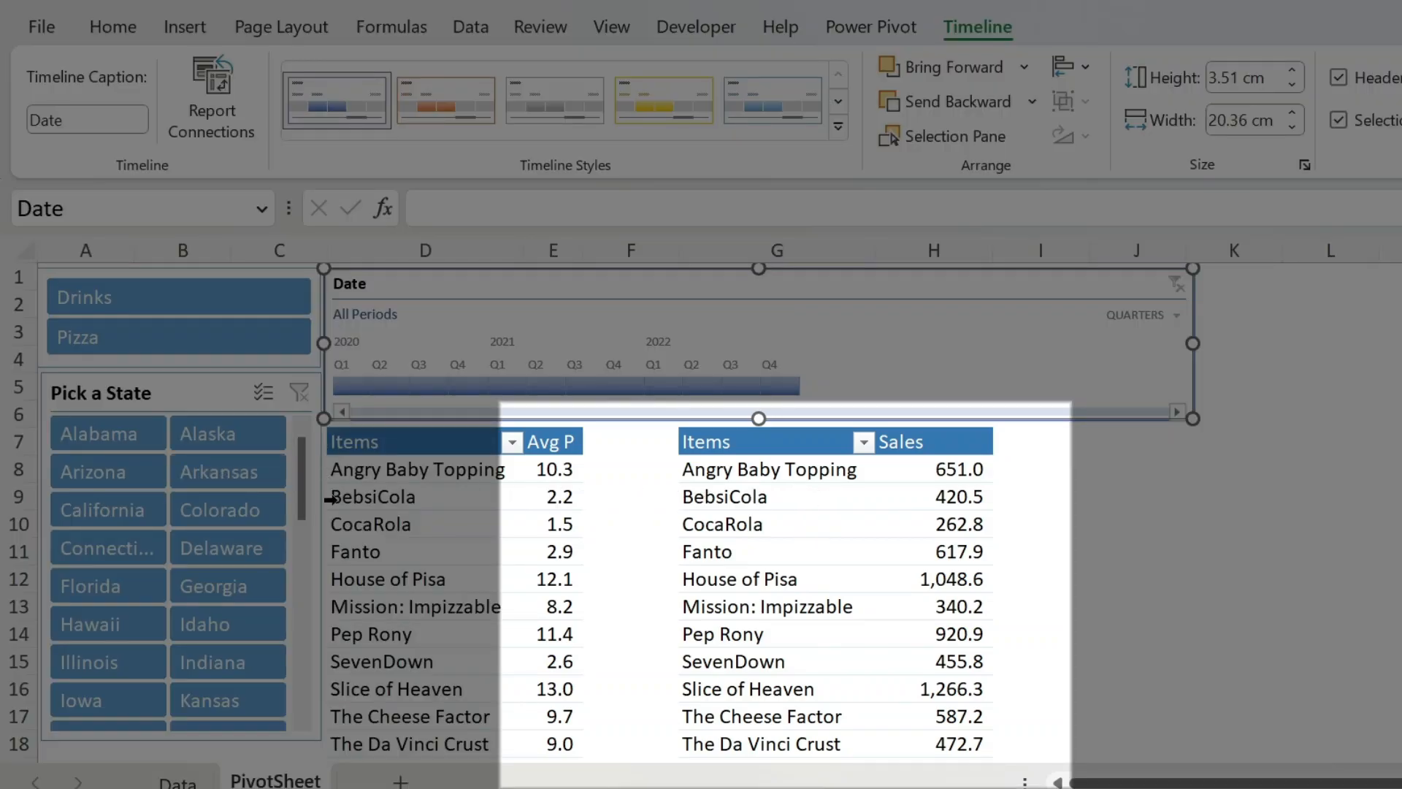
- Filter the State slicer to Arkansas and connect that slicer to the Sales PivotTable as well as the Price one
click(219, 471)
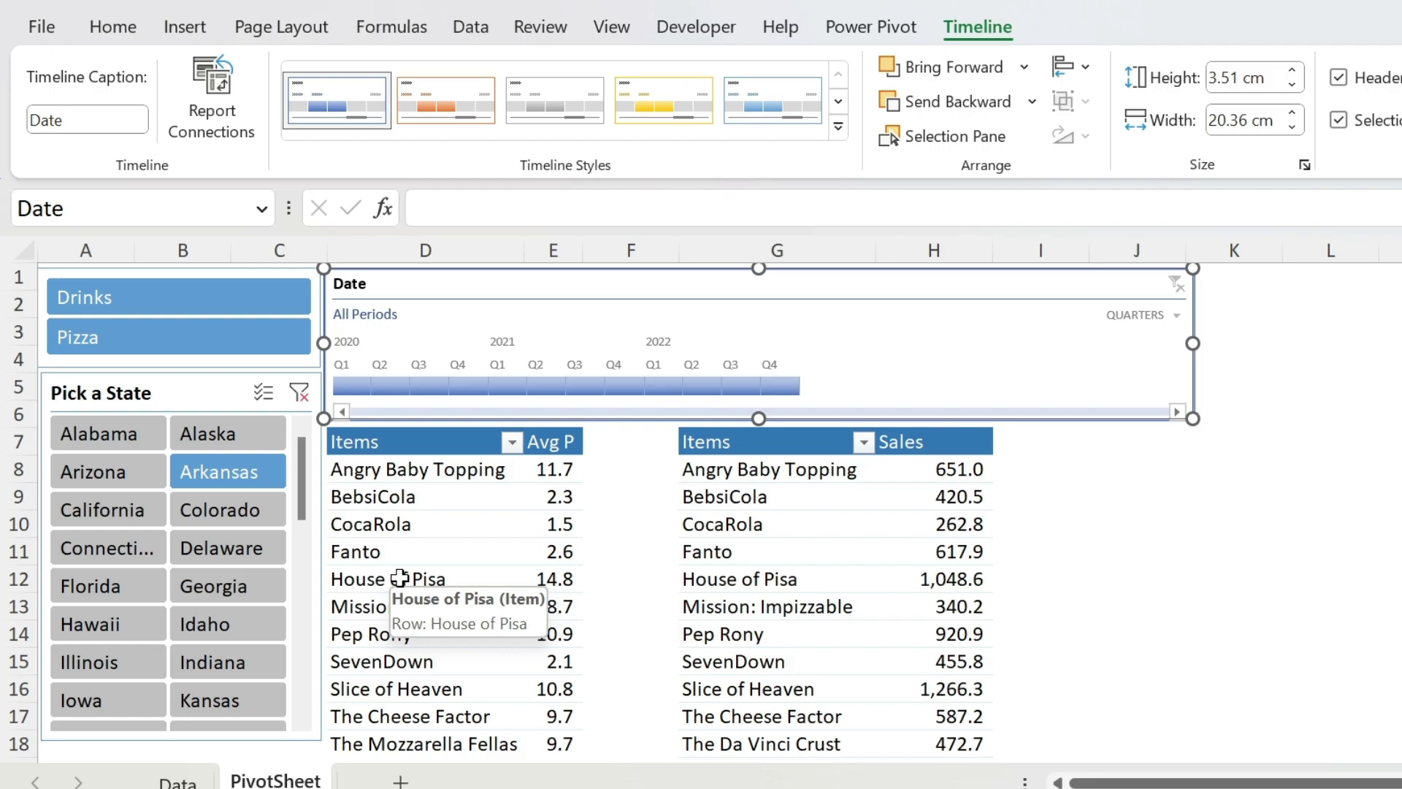
right_click(211, 392)
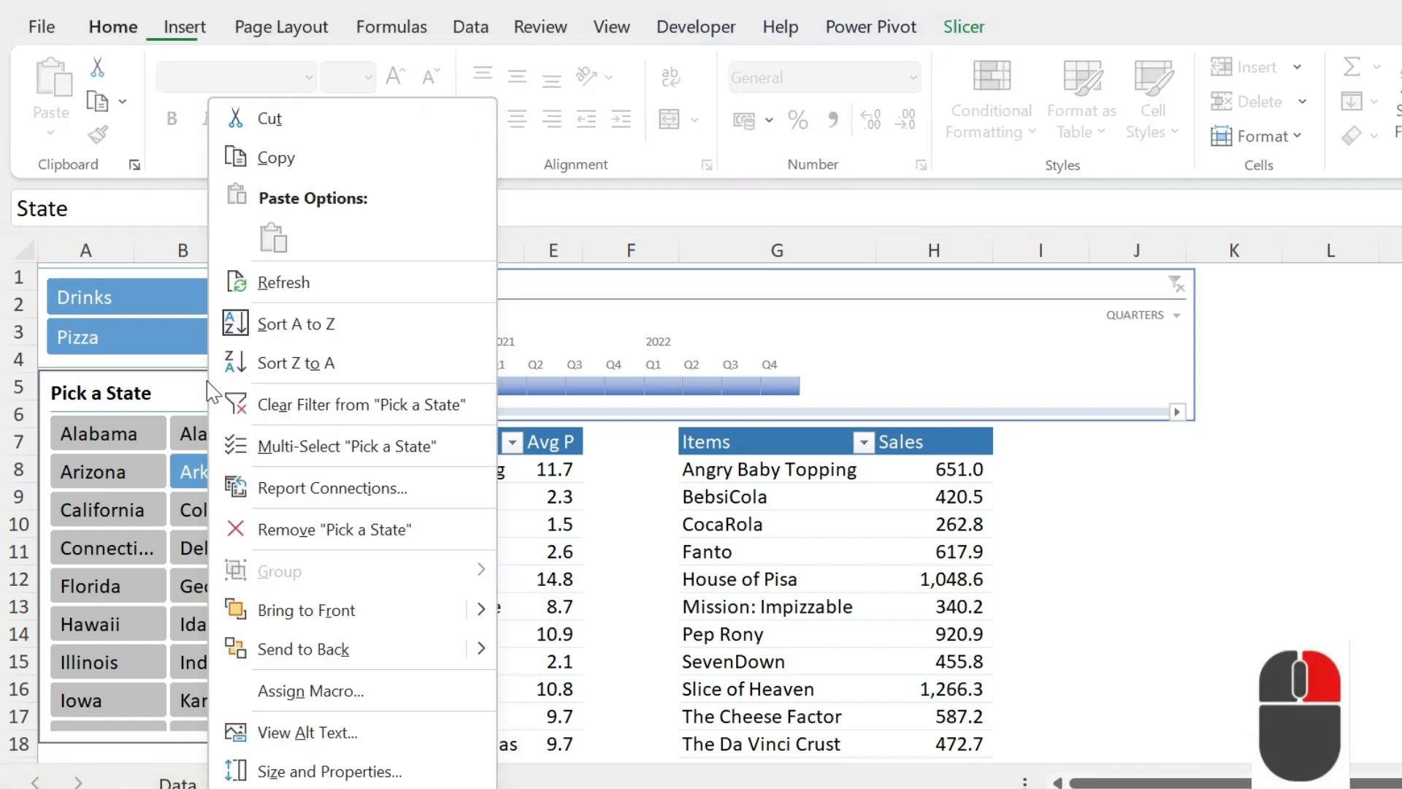
click(355, 500)
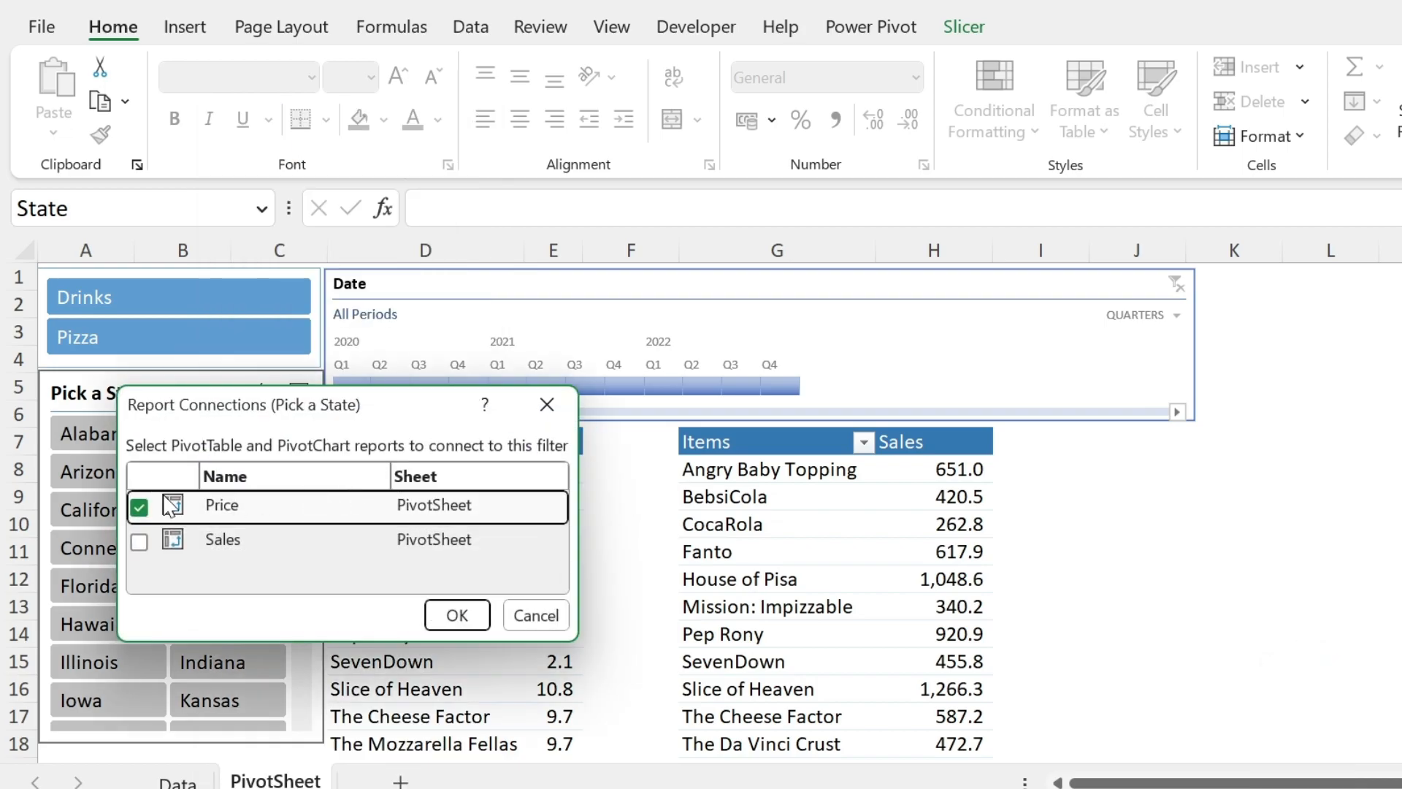
click(144, 545)
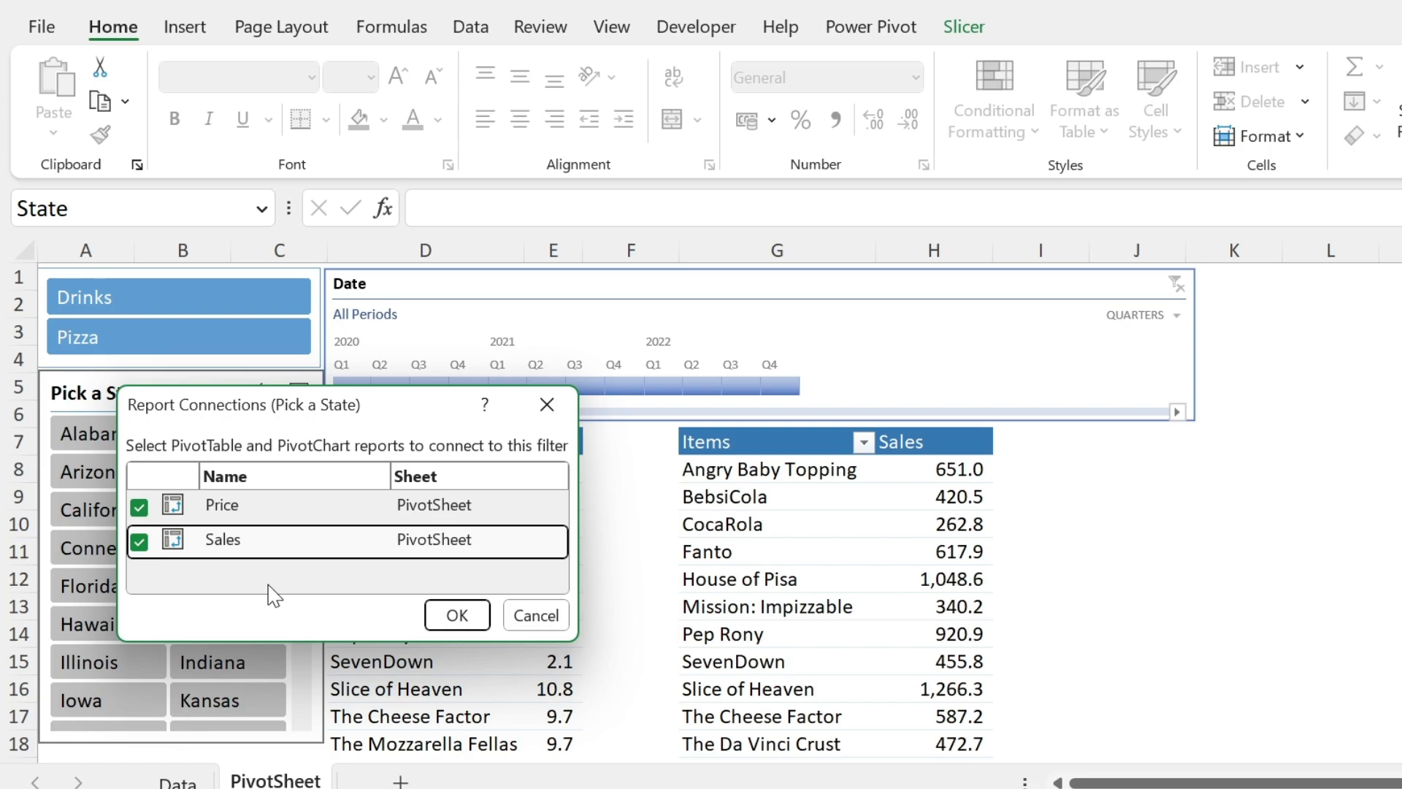
click(449, 615)
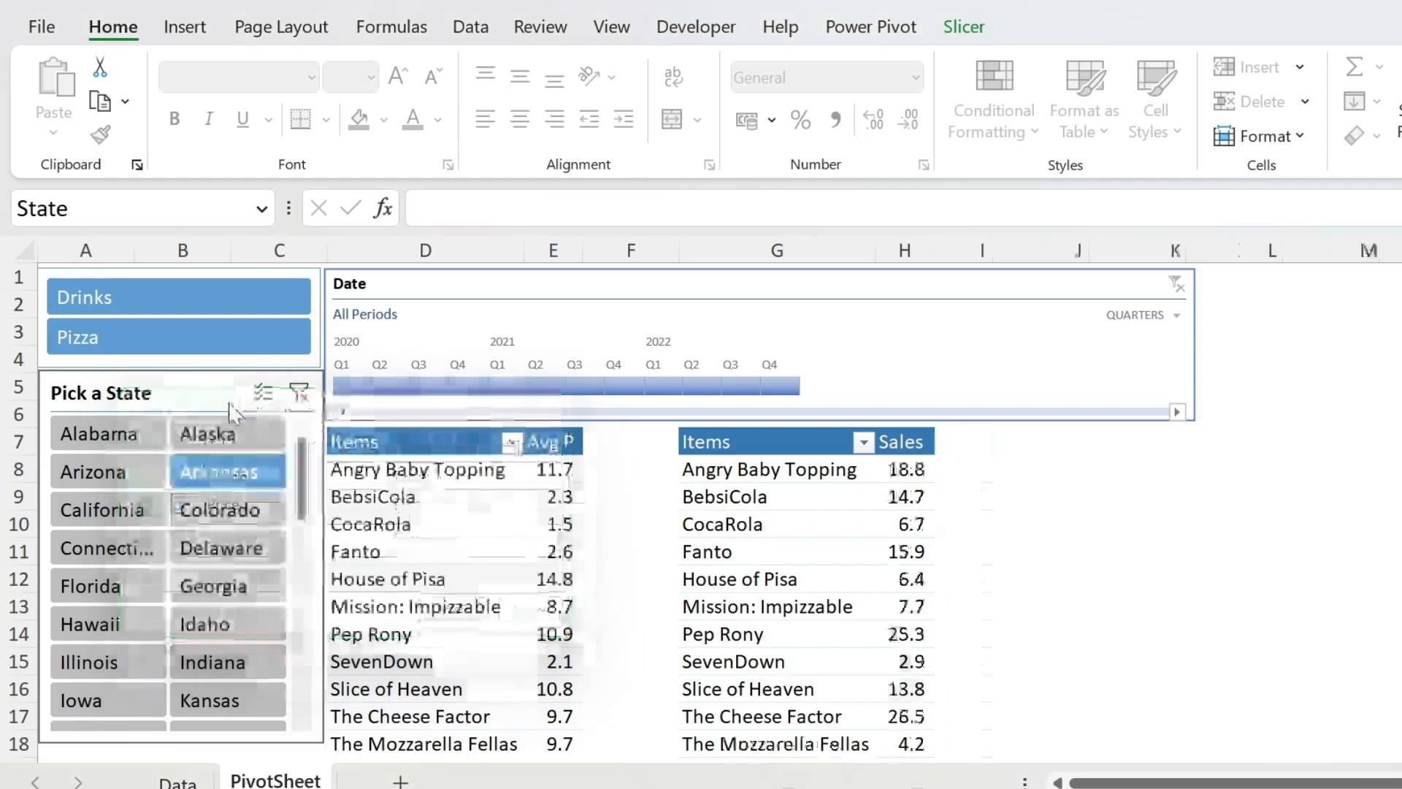
- Connect the Category slicer to the Sales PivotTable in addition to the Price PivotTable
click(215, 371)
right_click(215, 376)
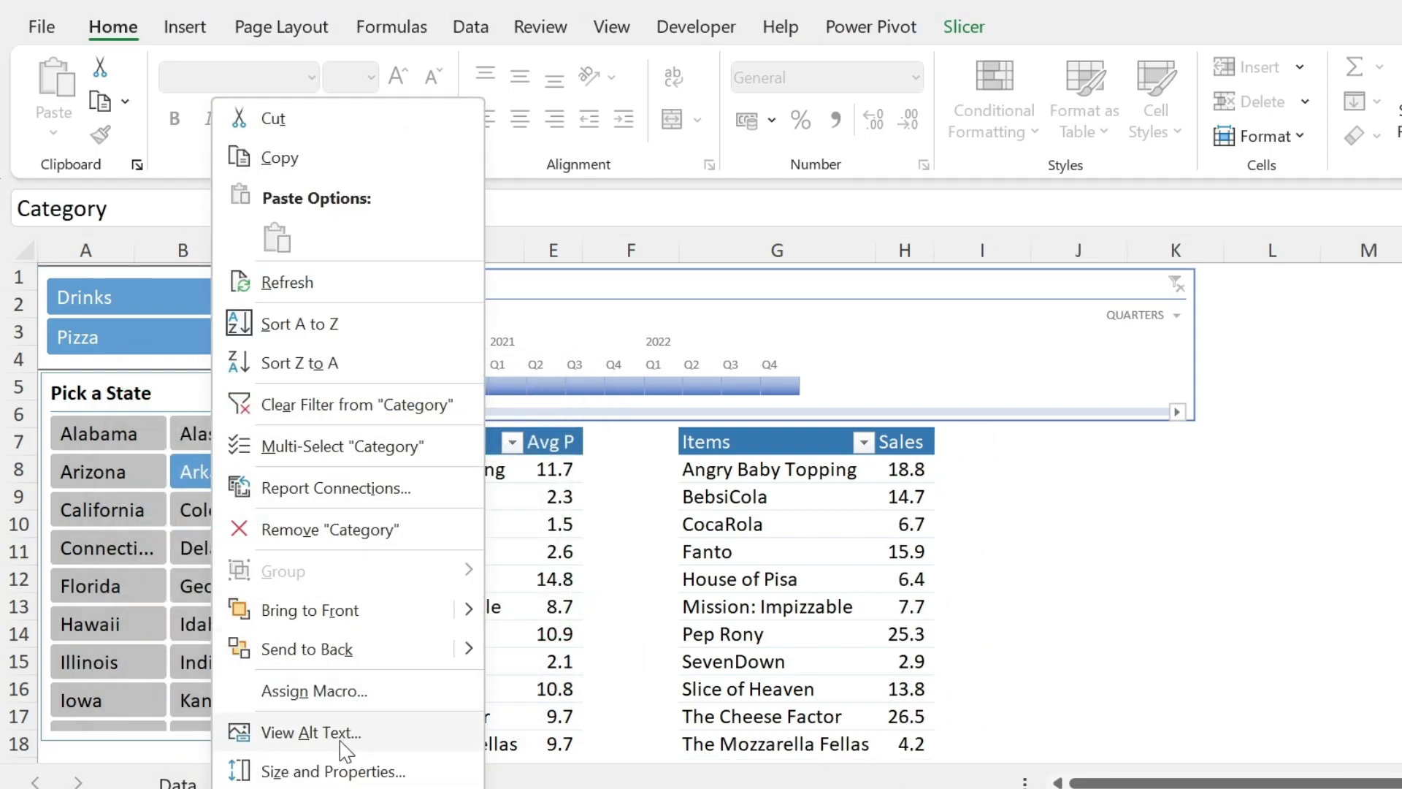
click(378, 484)
click(123, 537)
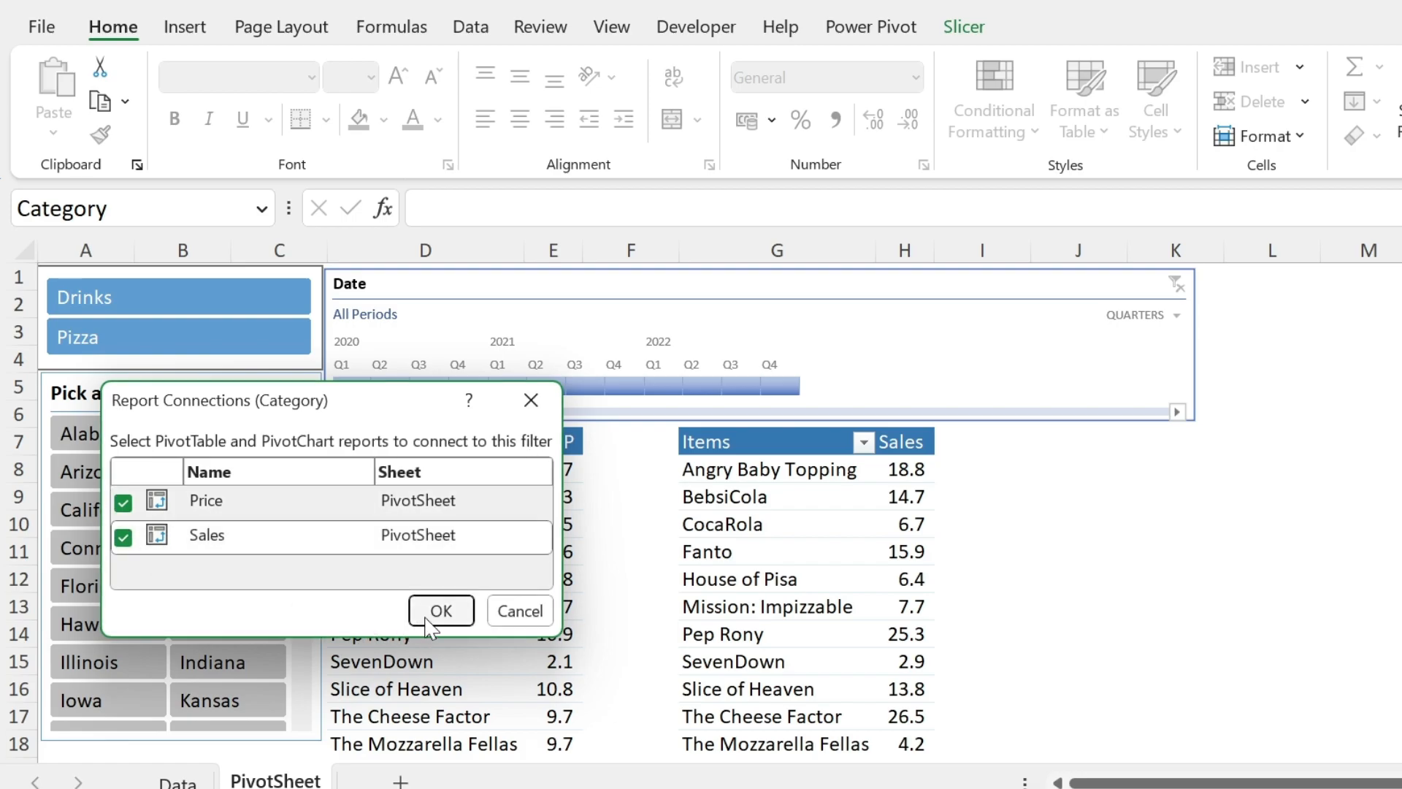
click(441, 610)
- Connect the Date timeline to the Sales PivotTable in addition to the Price PivotTable
right_click(498, 326)
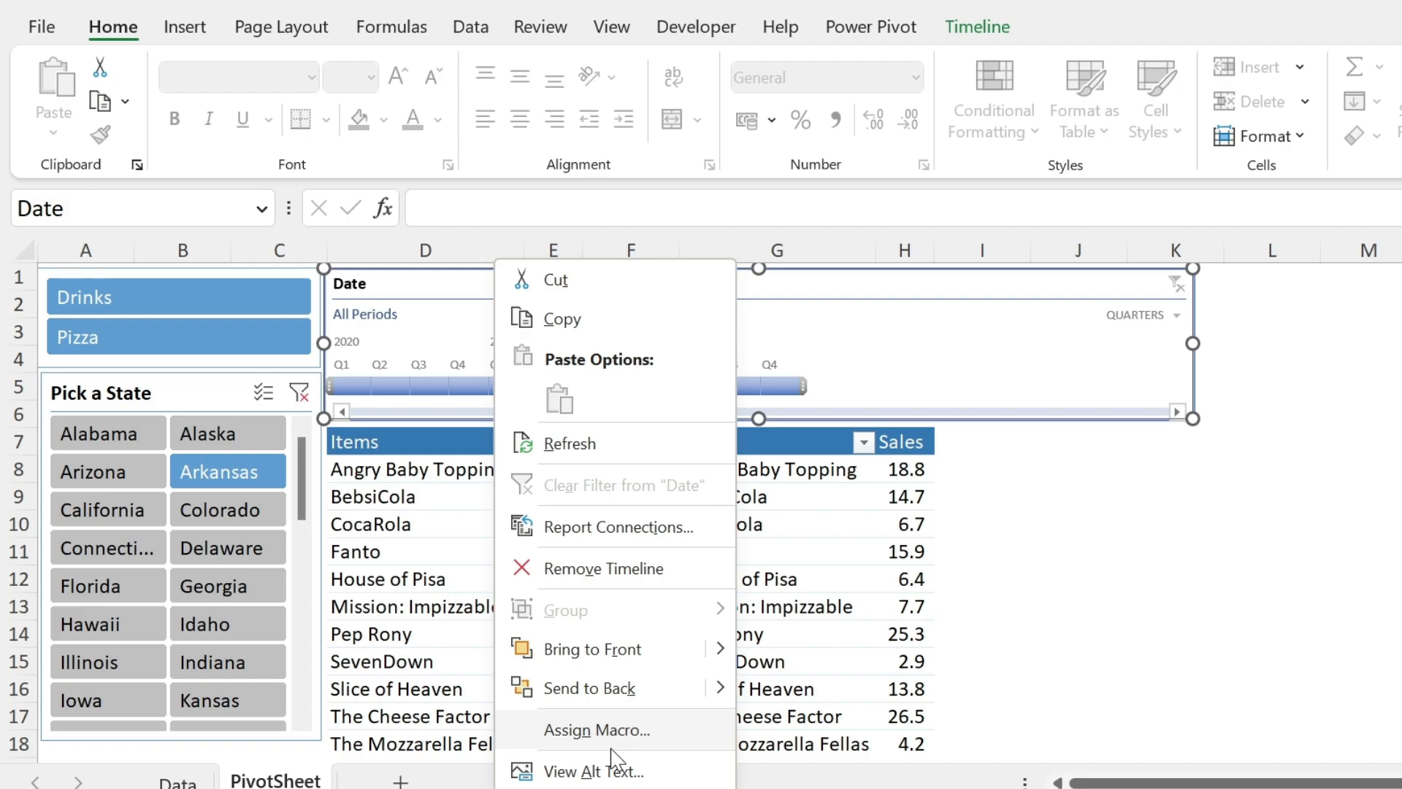
click(610, 526)
click(401, 576)
click(716, 646)
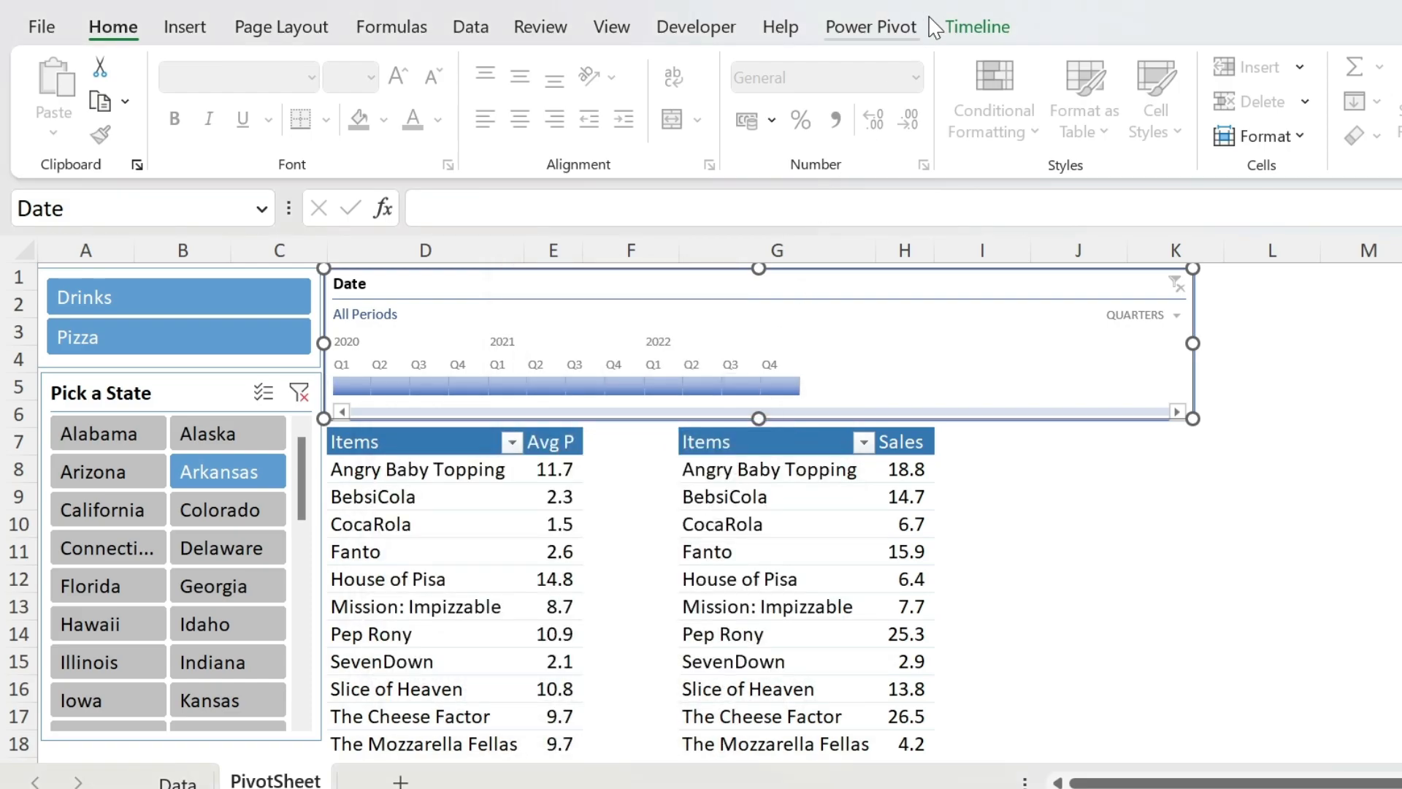
click(978, 28)
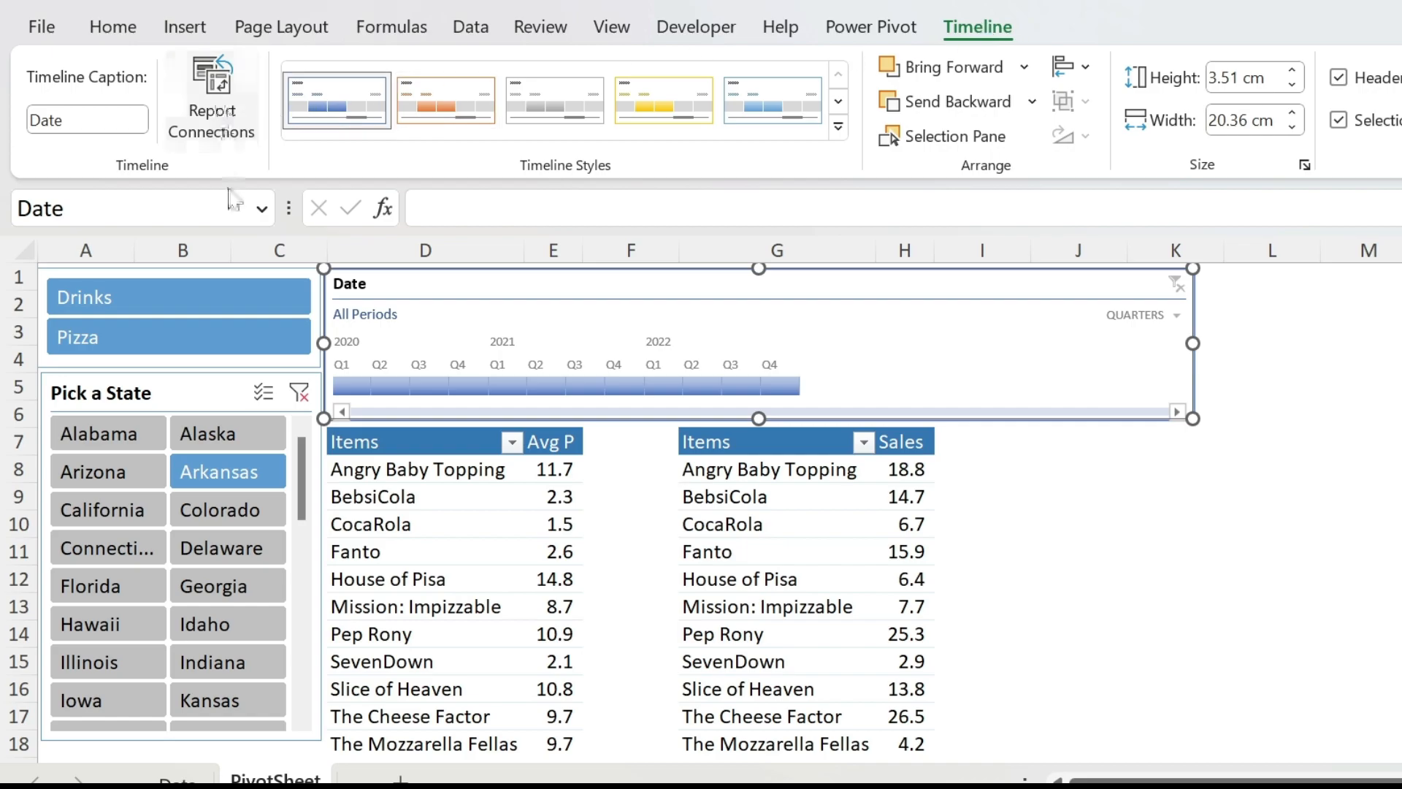
click(216, 363)
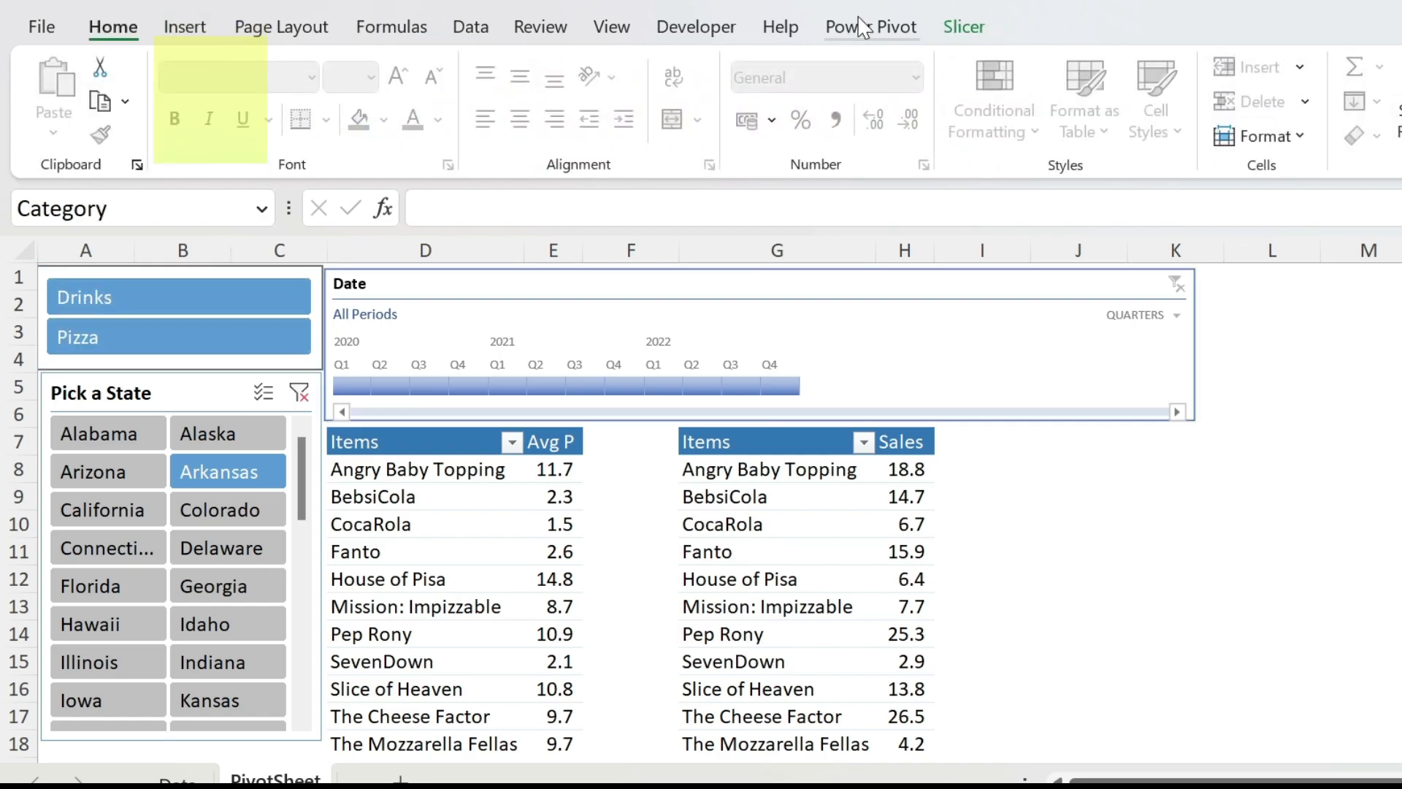
click(986, 31)
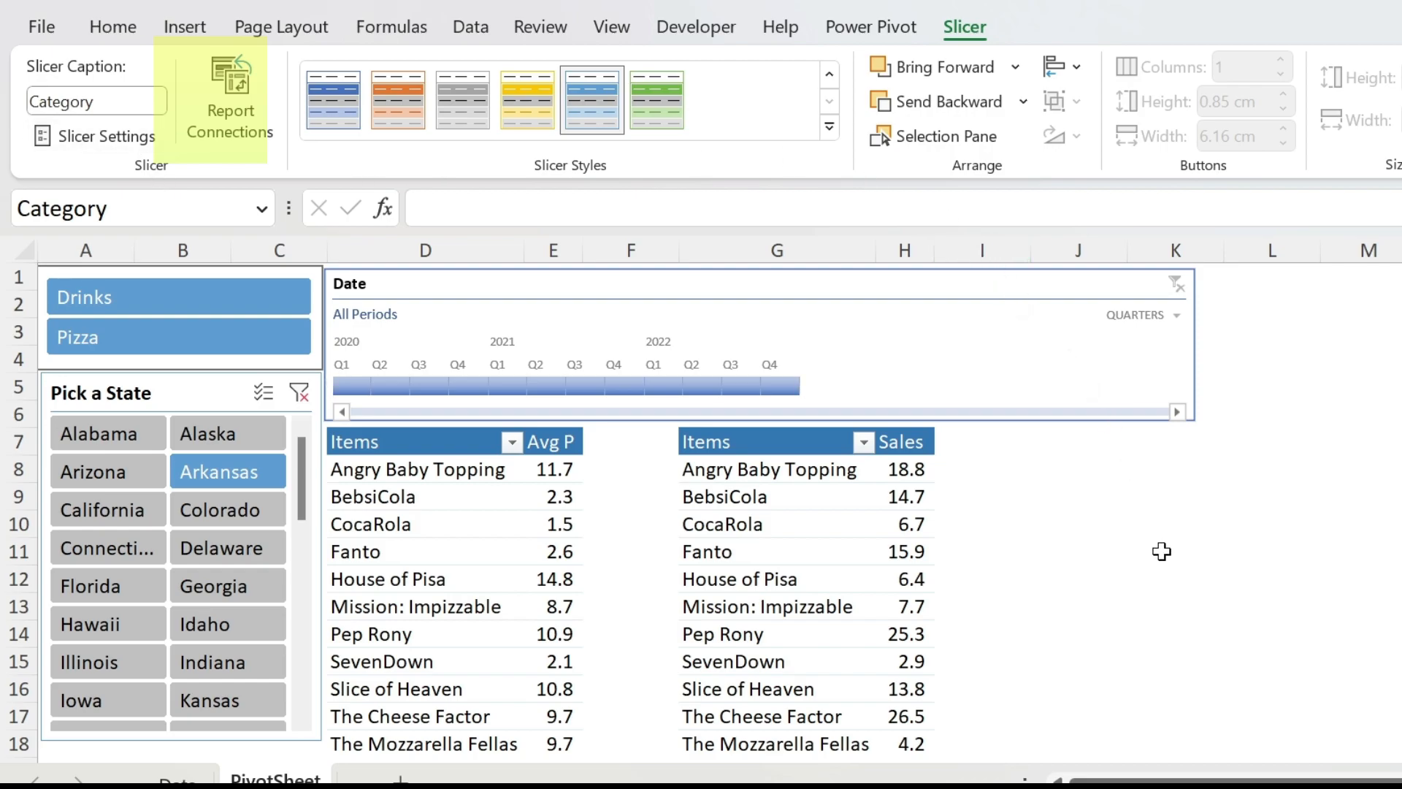
click(1144, 524)
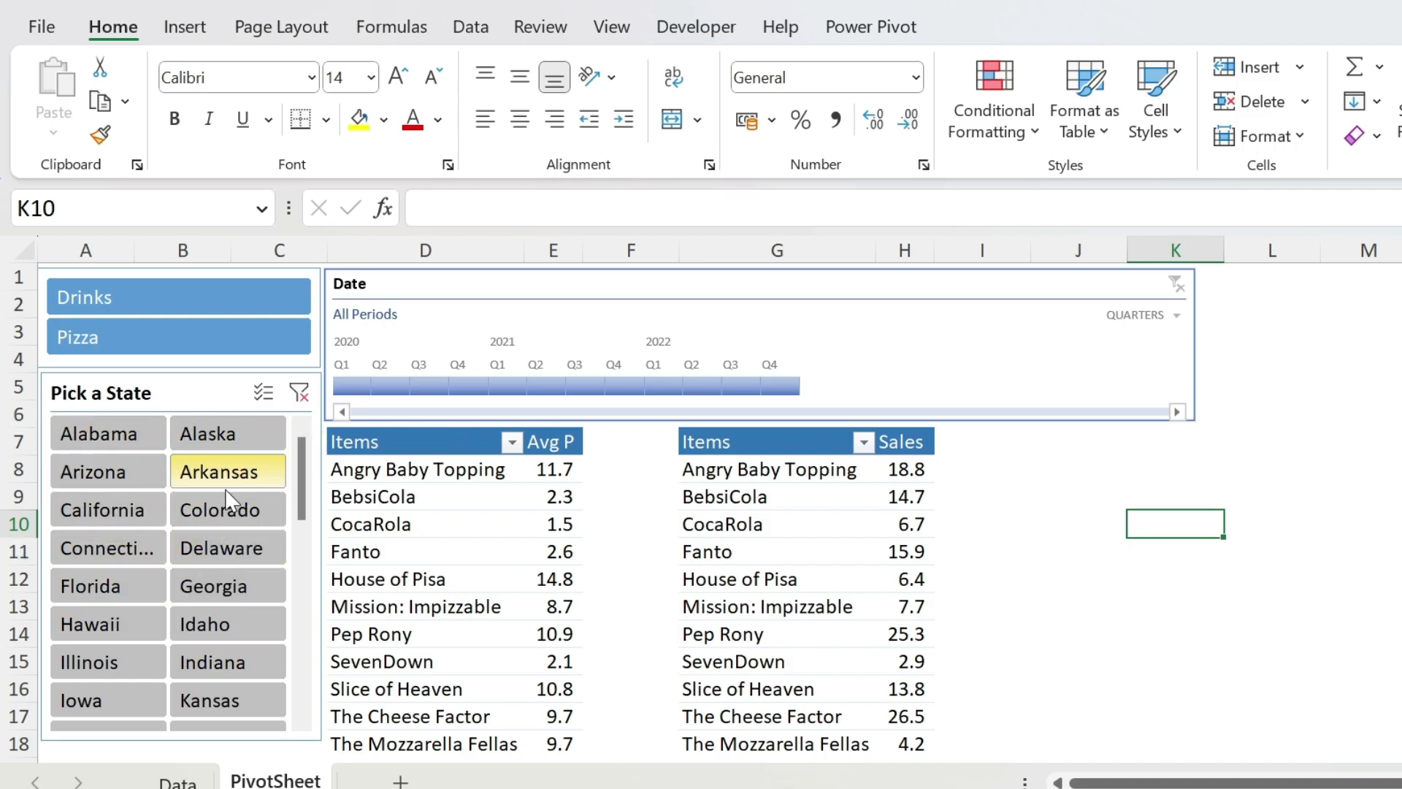
click(262, 476)
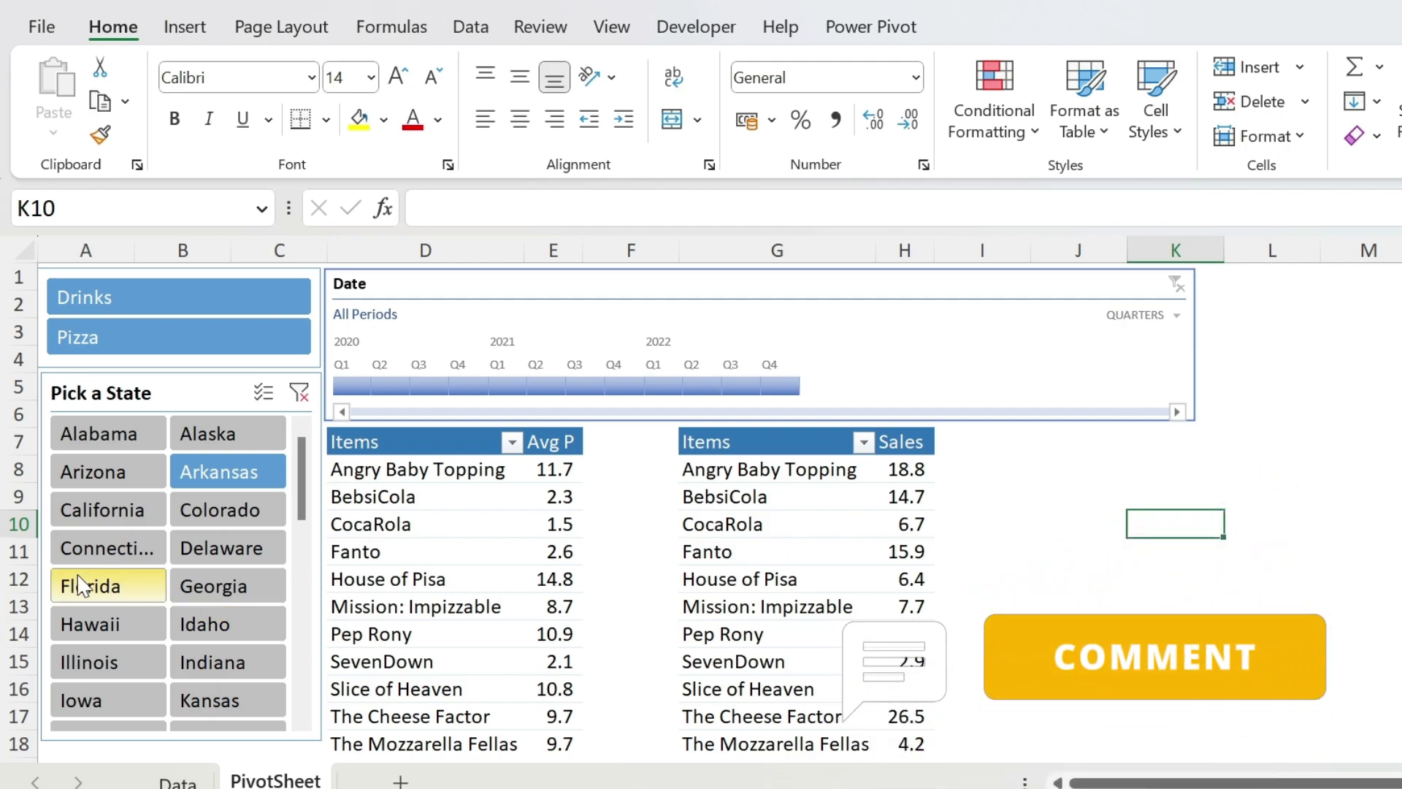
- Check the FirstL column on the Data sheet and add a FirstL slicer to the average-price PivotTable on PivotSheet
click(166, 778)
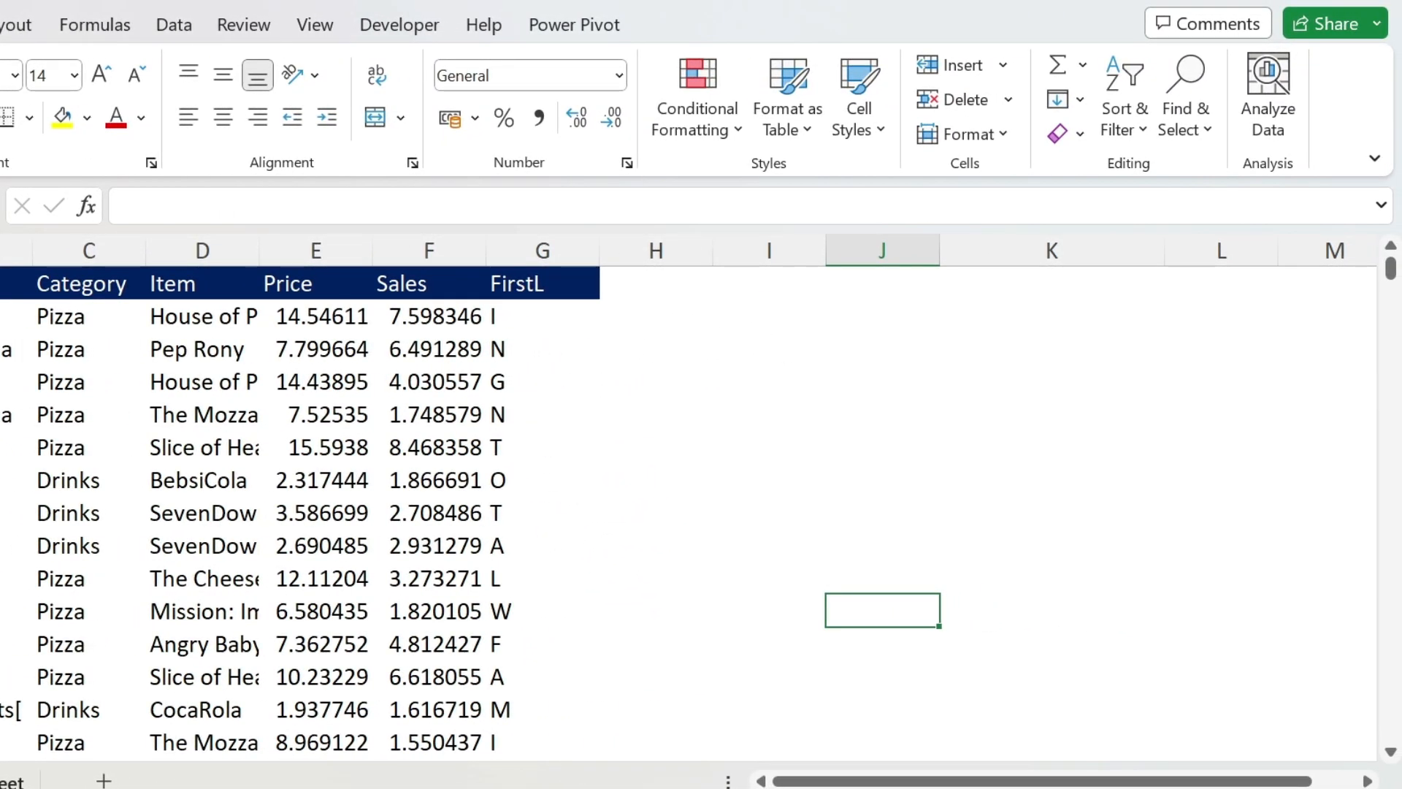
click(10, 781)
click(86, 501)
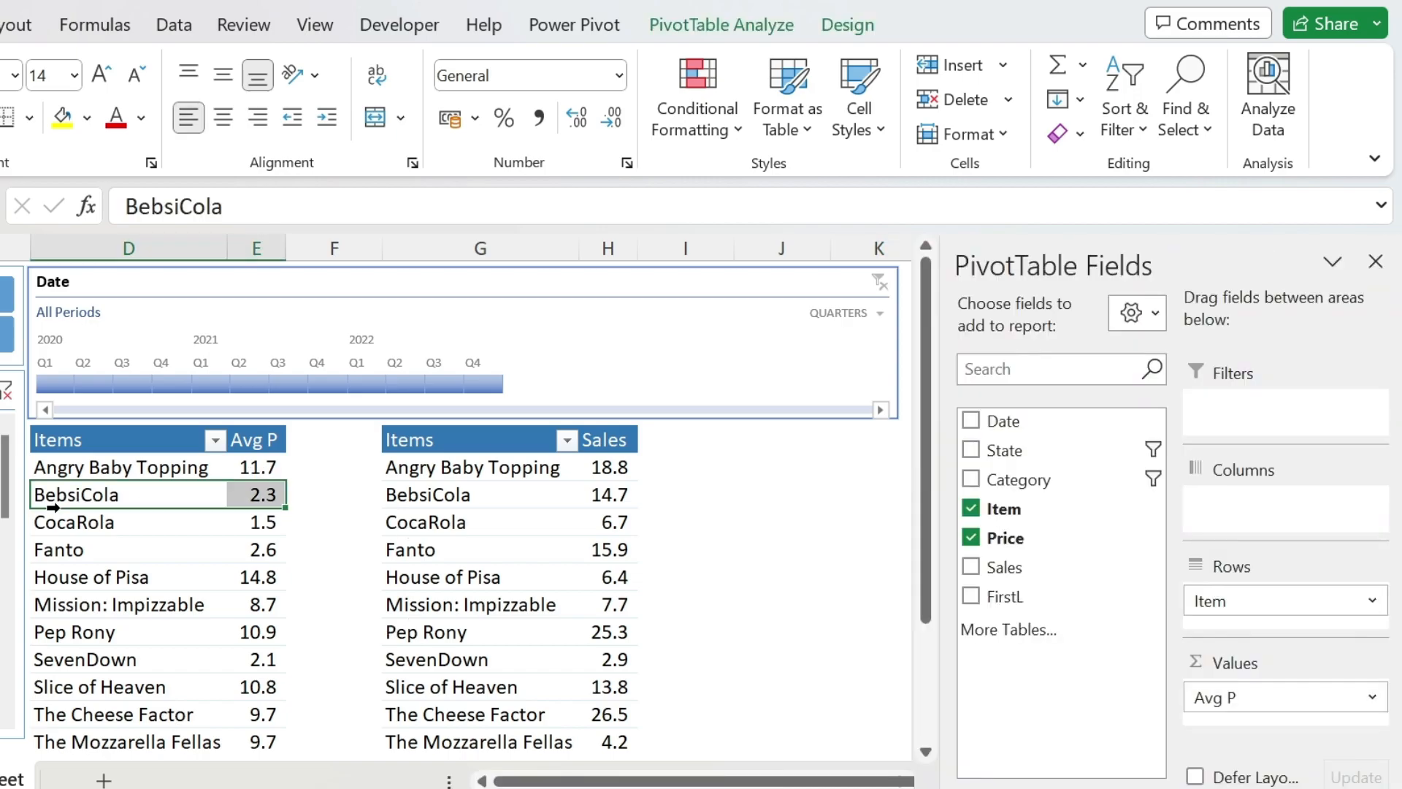
click(106, 497)
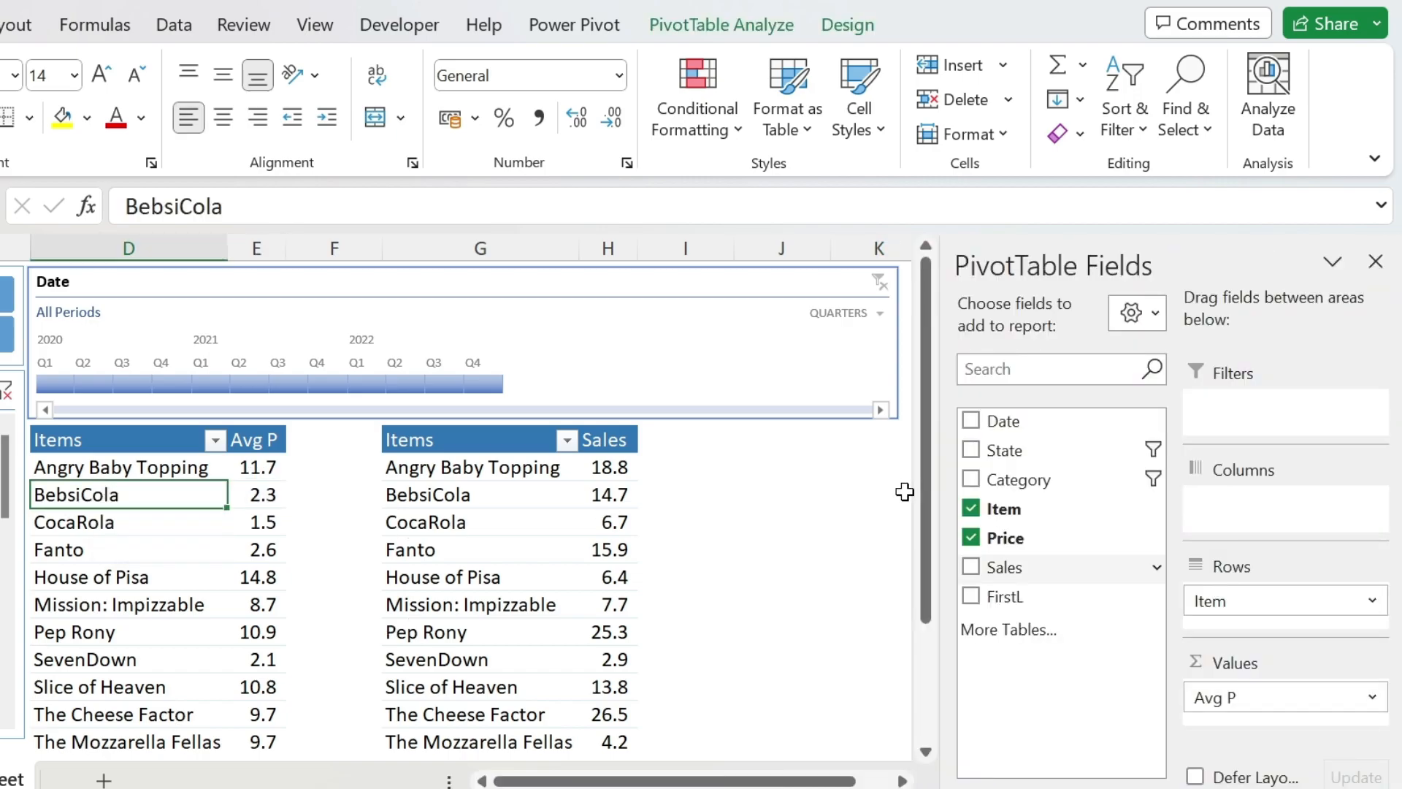
right_click(1009, 591)
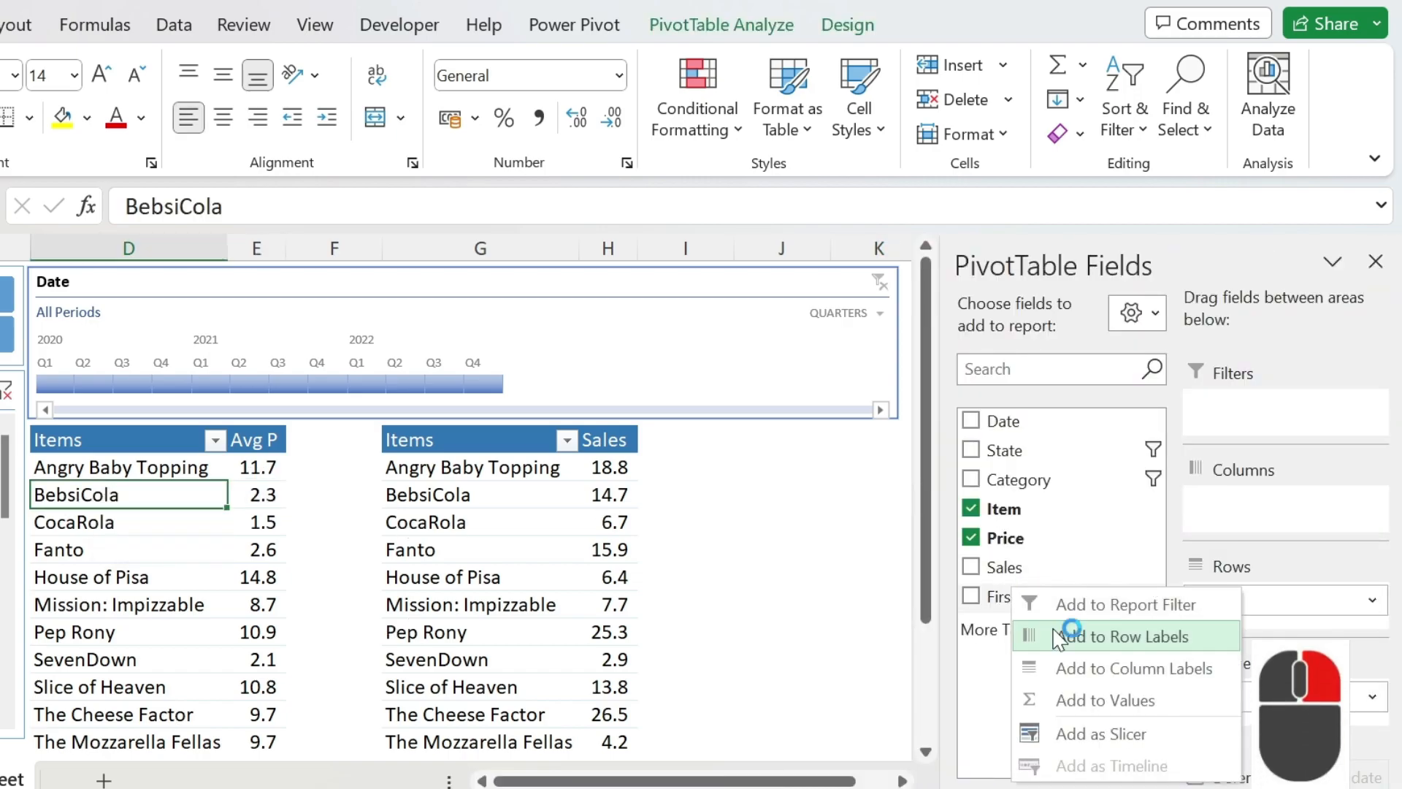
click(1104, 732)
- Place the FirstL slicer beside the Sales table, below the timeline, and widen it to about 6.12 cm
drag(357, 406, 758, 457)
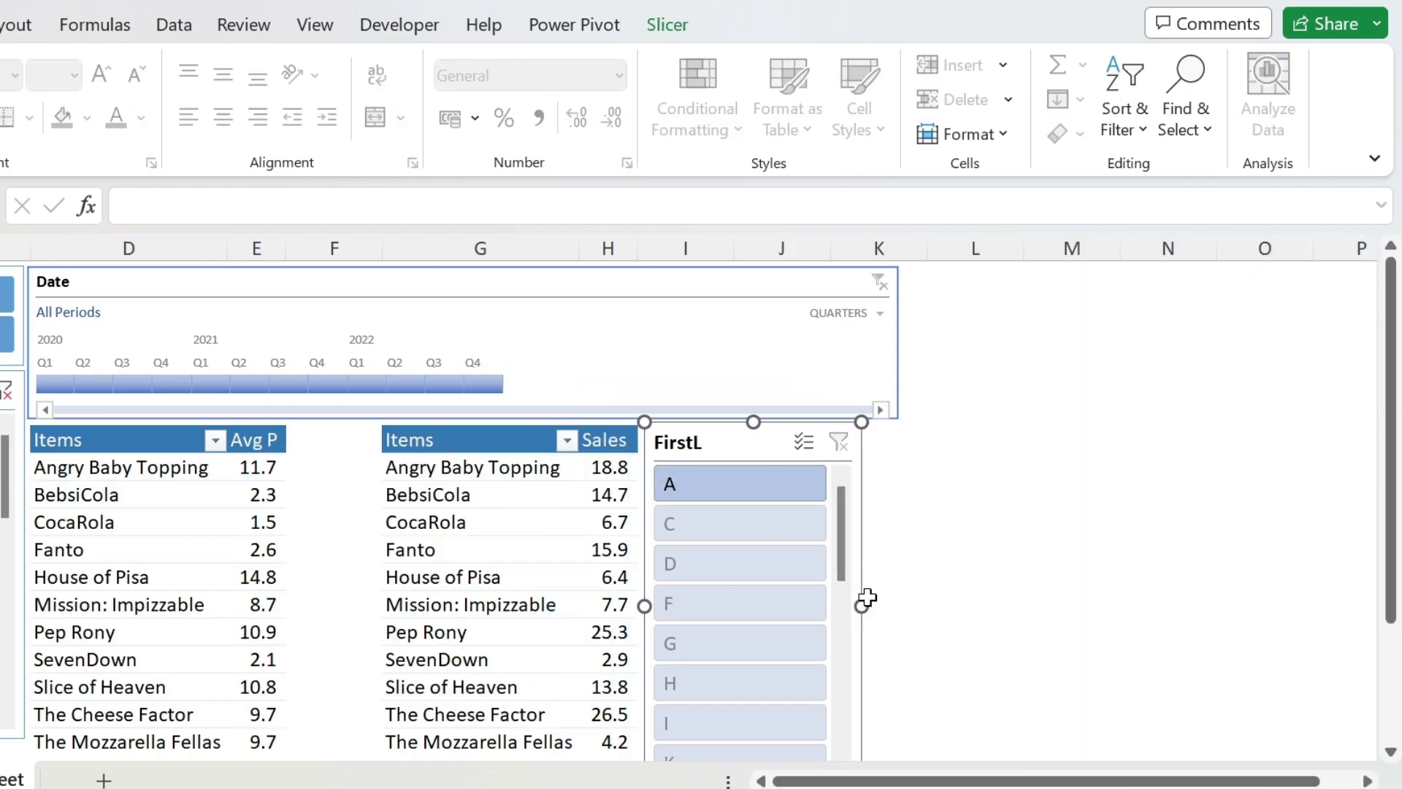
drag(862, 603, 905, 598)
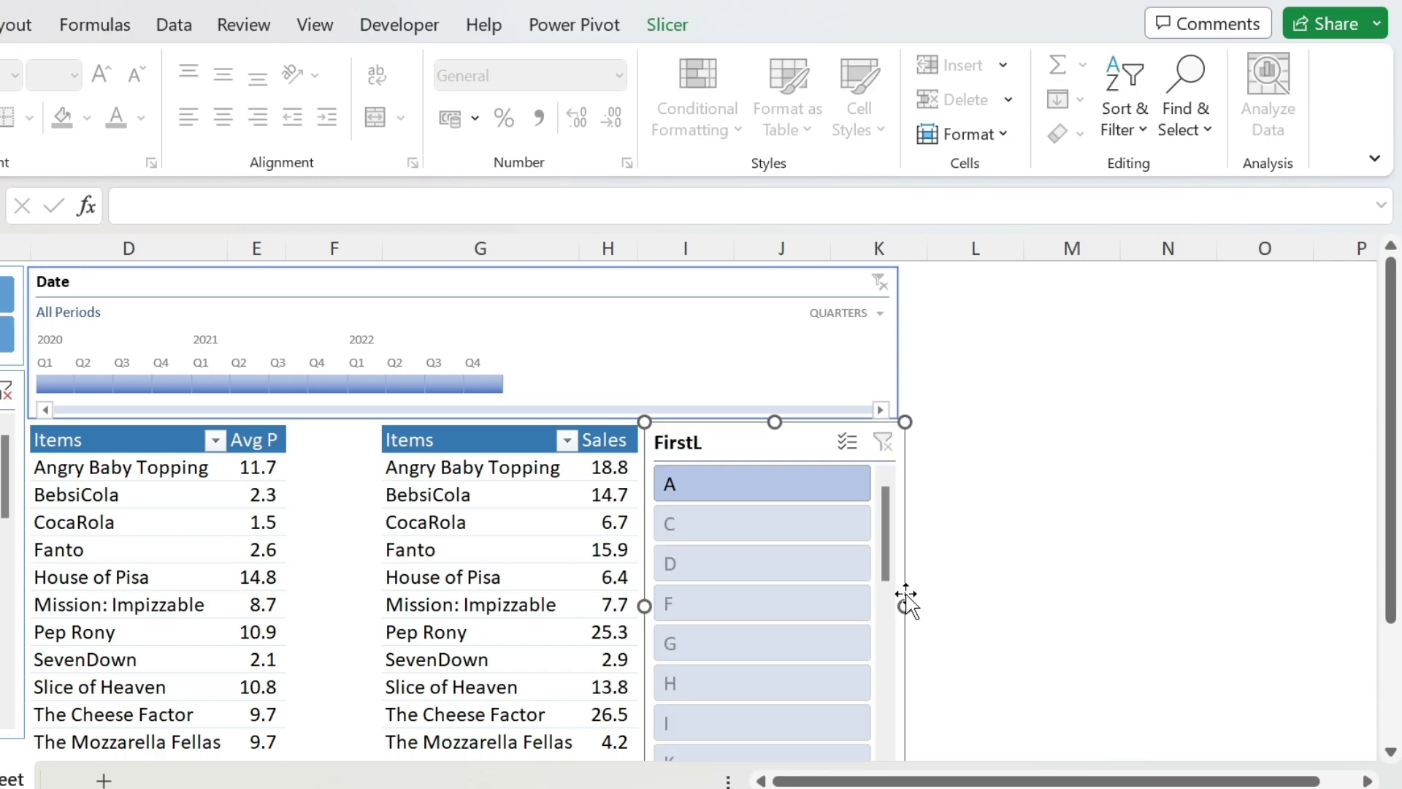
drag(779, 463, 769, 451)
- Connect the FirstL slicer to the Sales PivotTable in addition to the Price PivotTable
right_click(769, 450)
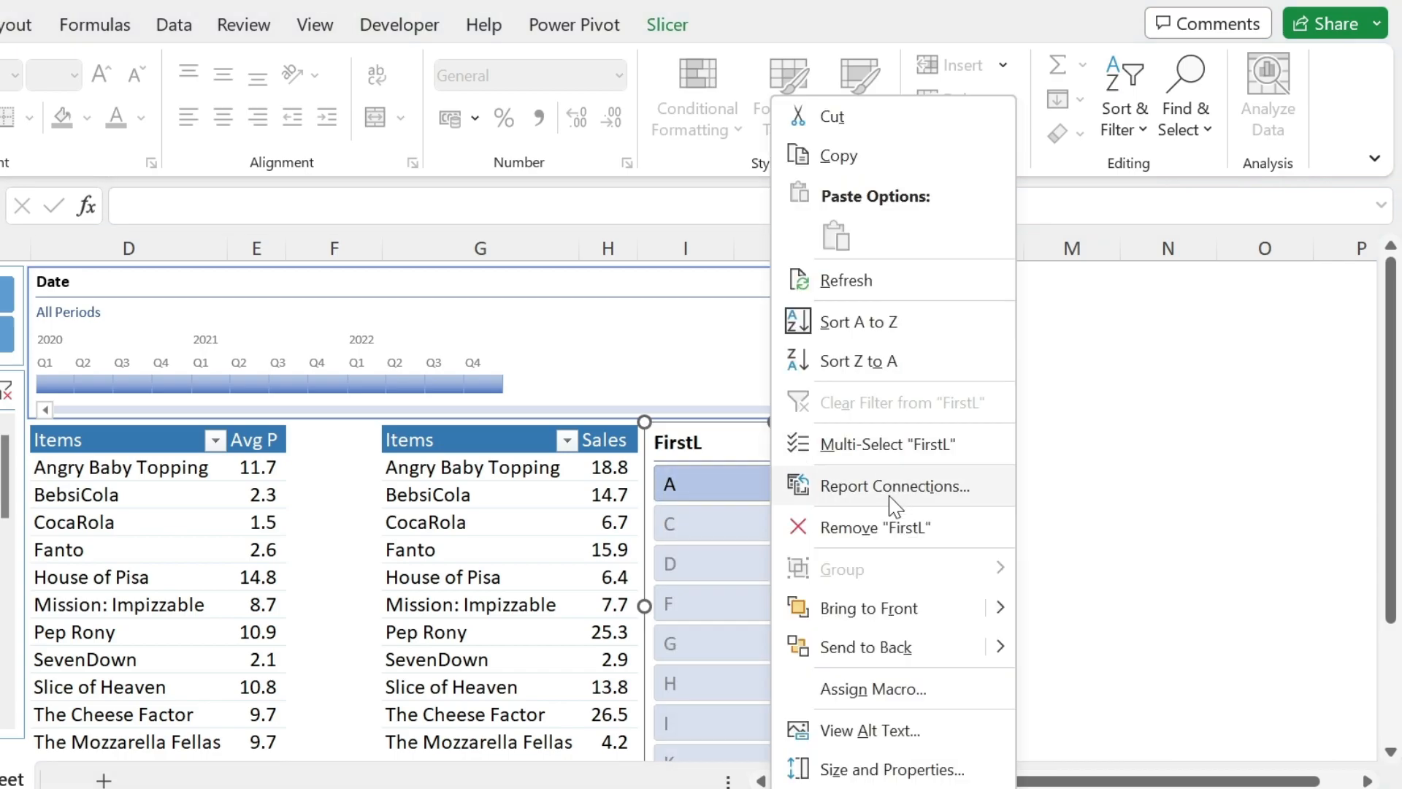
click(867, 486)
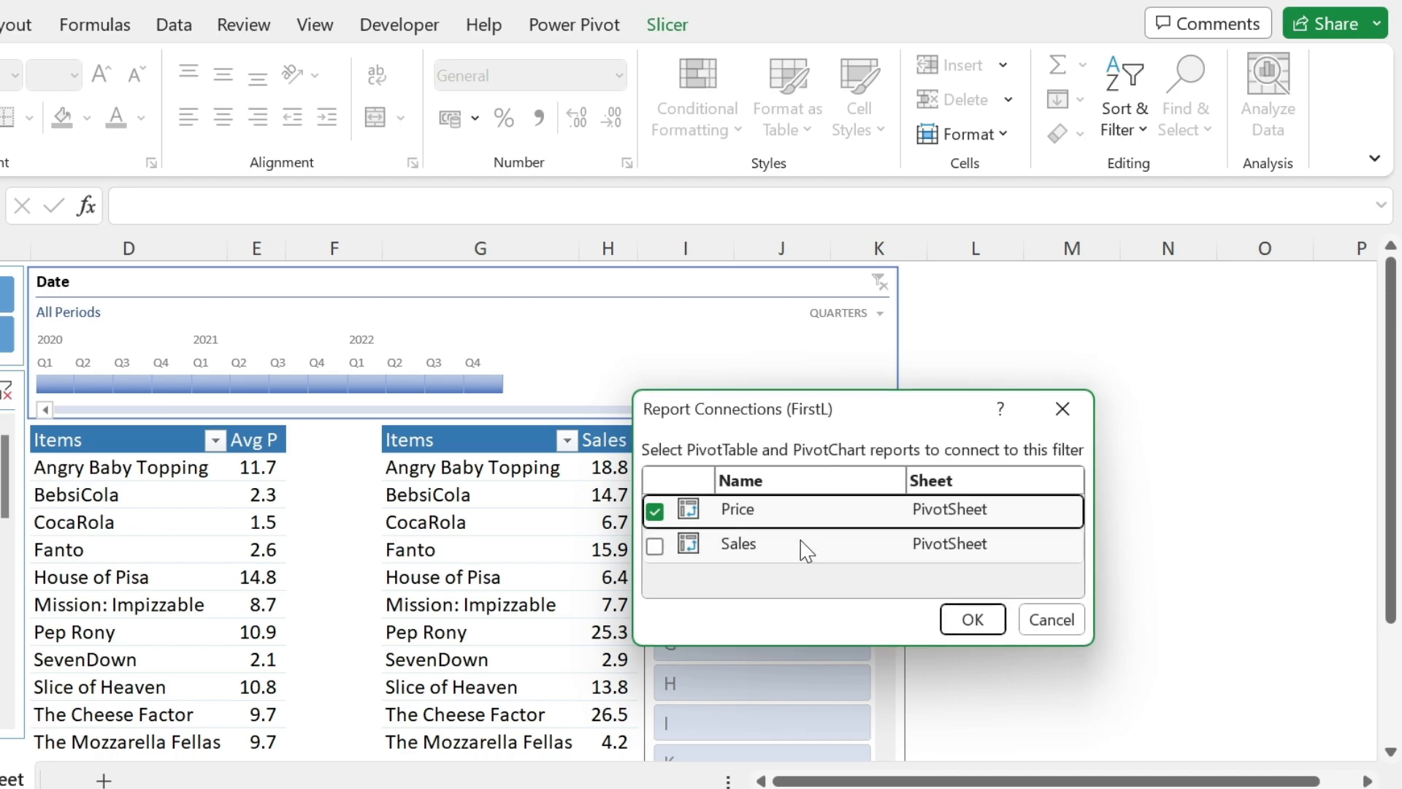
click(655, 547)
click(965, 616)
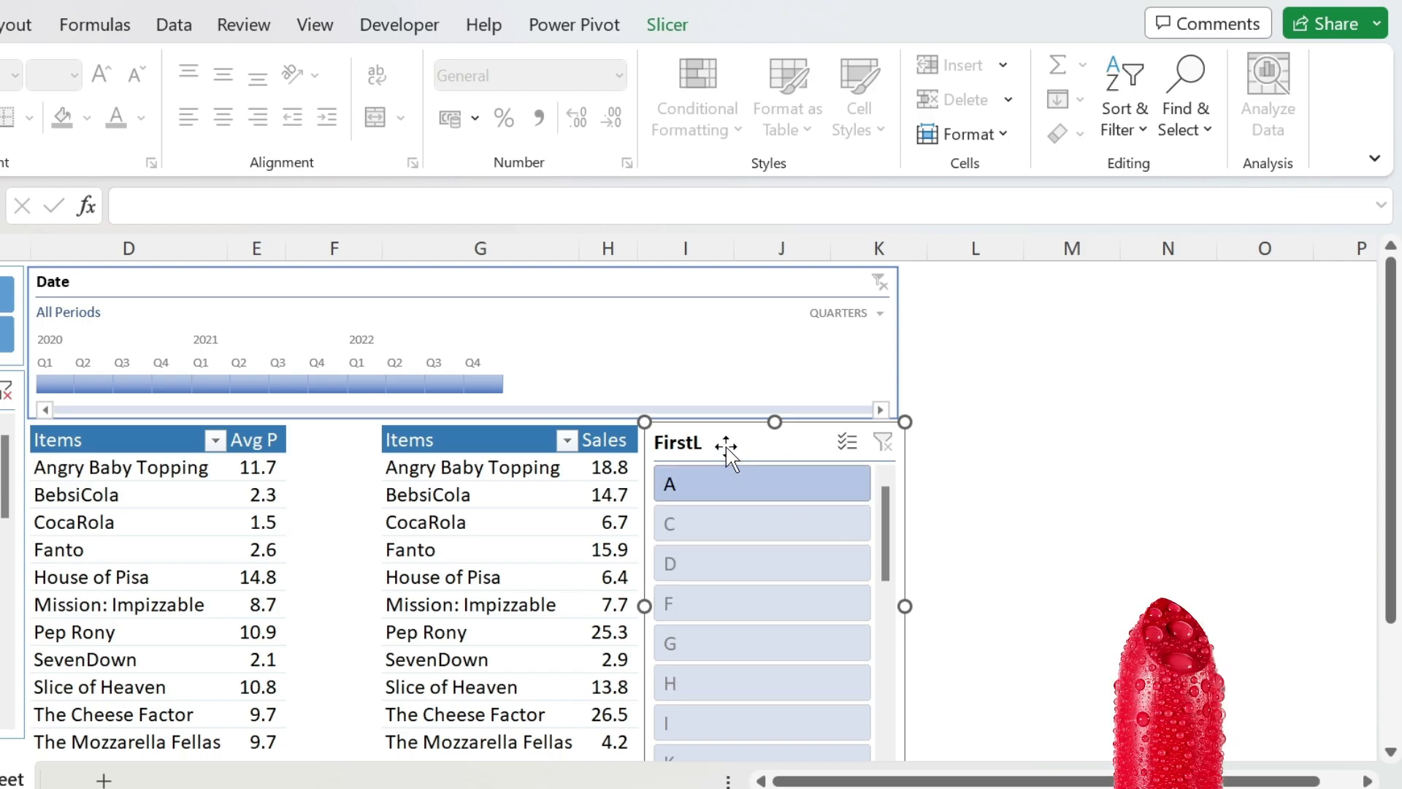
- Format the FirstL slicer with 4 columns and the same light blue style as the other slicers, and shorten it to about 6.23 cm
click(667, 24)
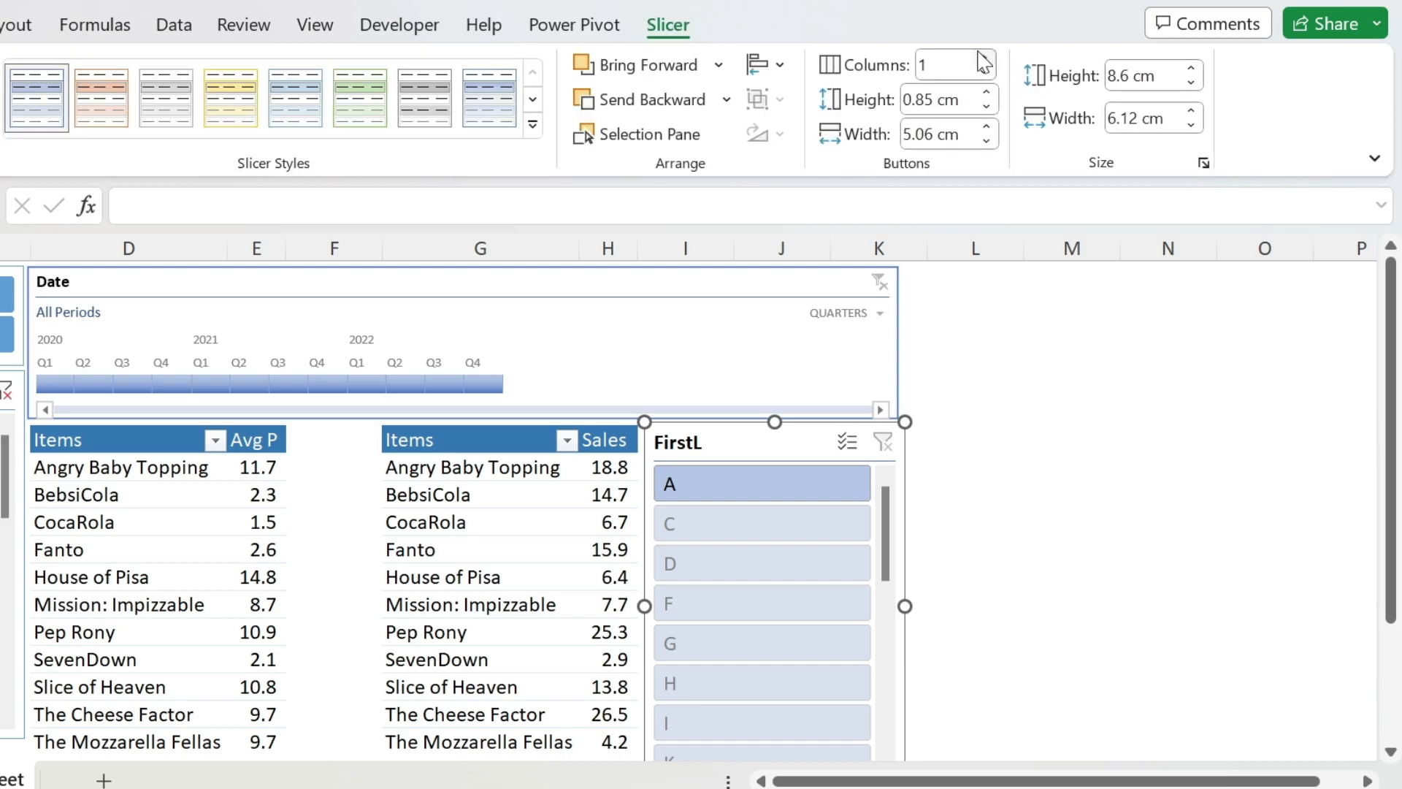
click(984, 58)
click(985, 58)
click(984, 58)
click(533, 124)
click(303, 222)
scroll(783, 679, down, 1)
drag(777, 683, 777, 583)
scroll(777, 583, up, 1)
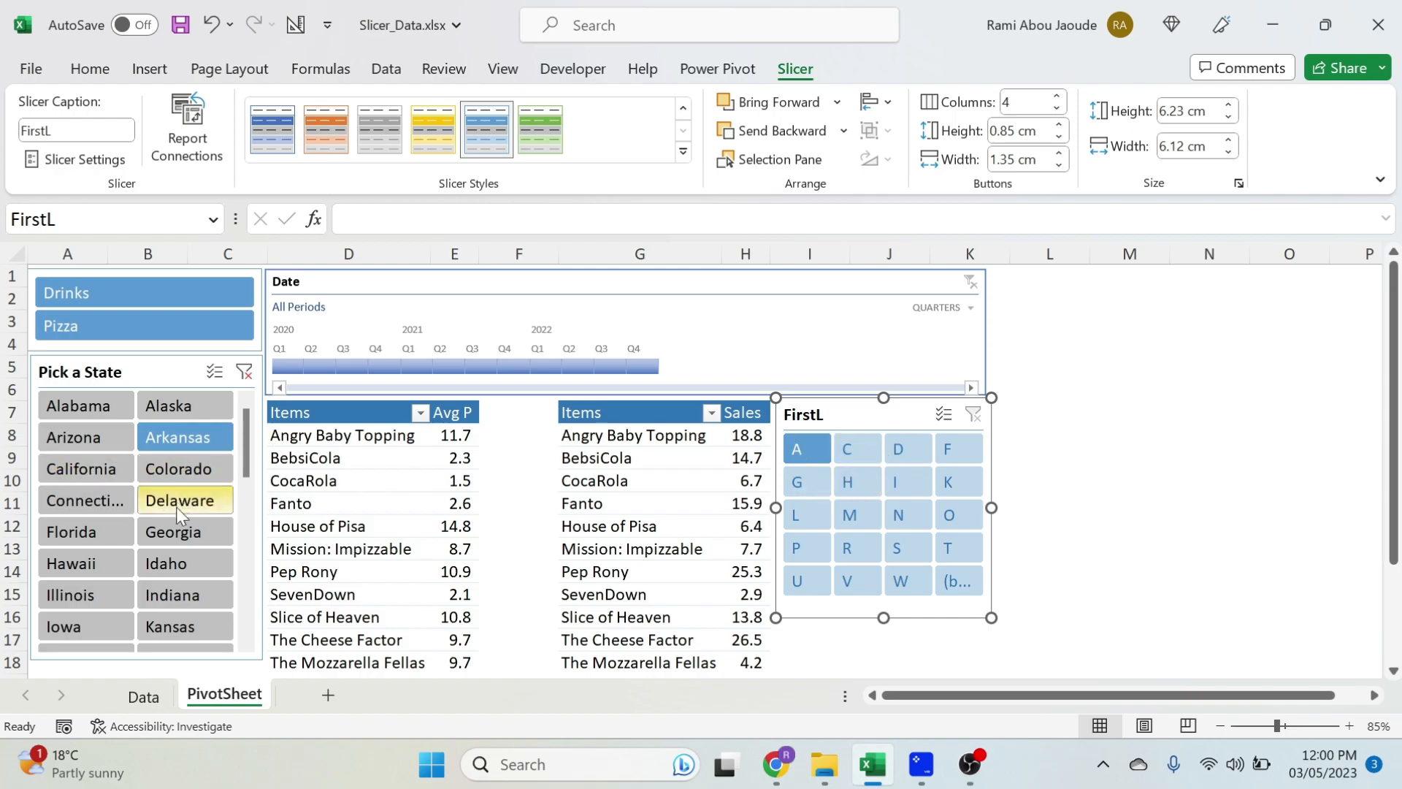
- Filter the State slicer to Georgia and turn off showing items with no data last in the FirstL slicer's settings
click(178, 536)
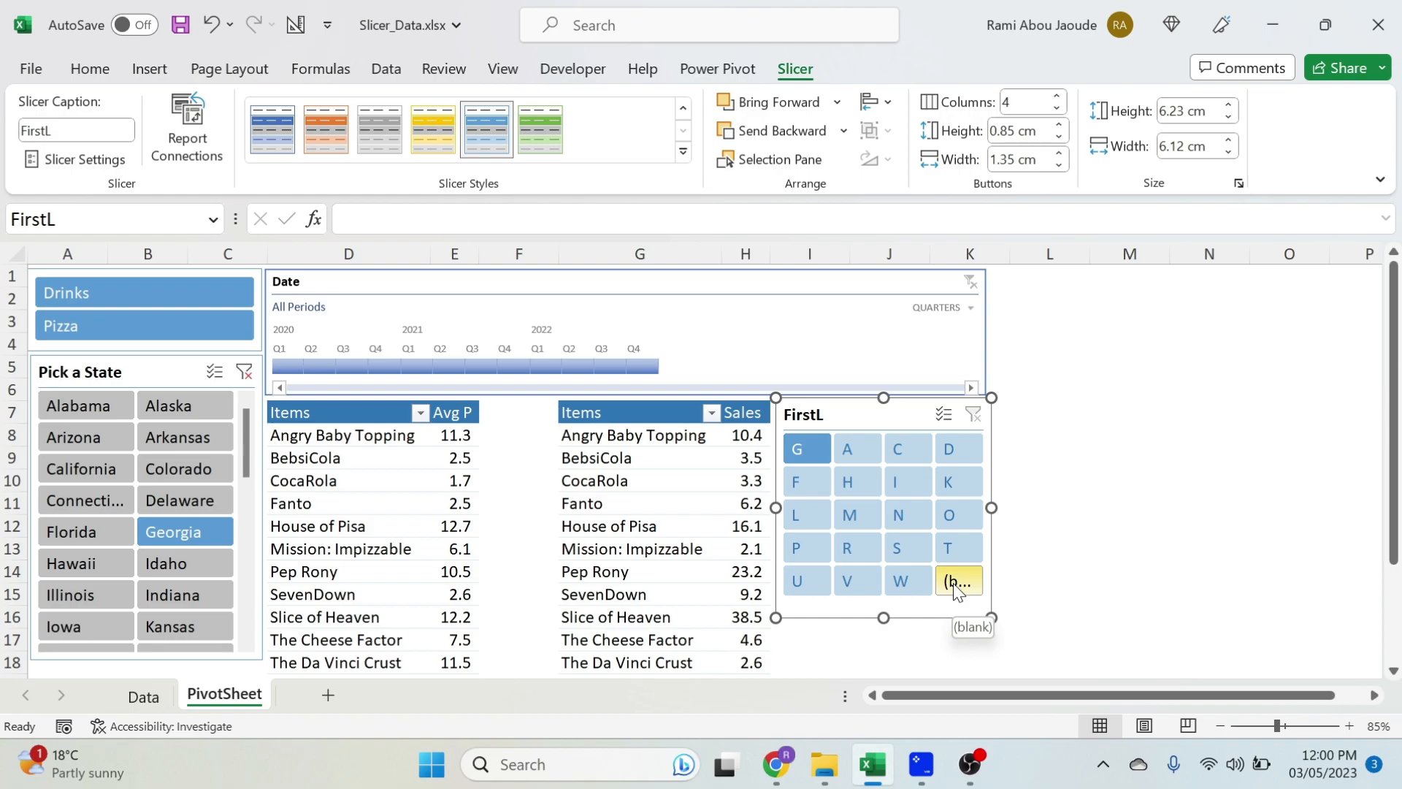
right_click(905, 416)
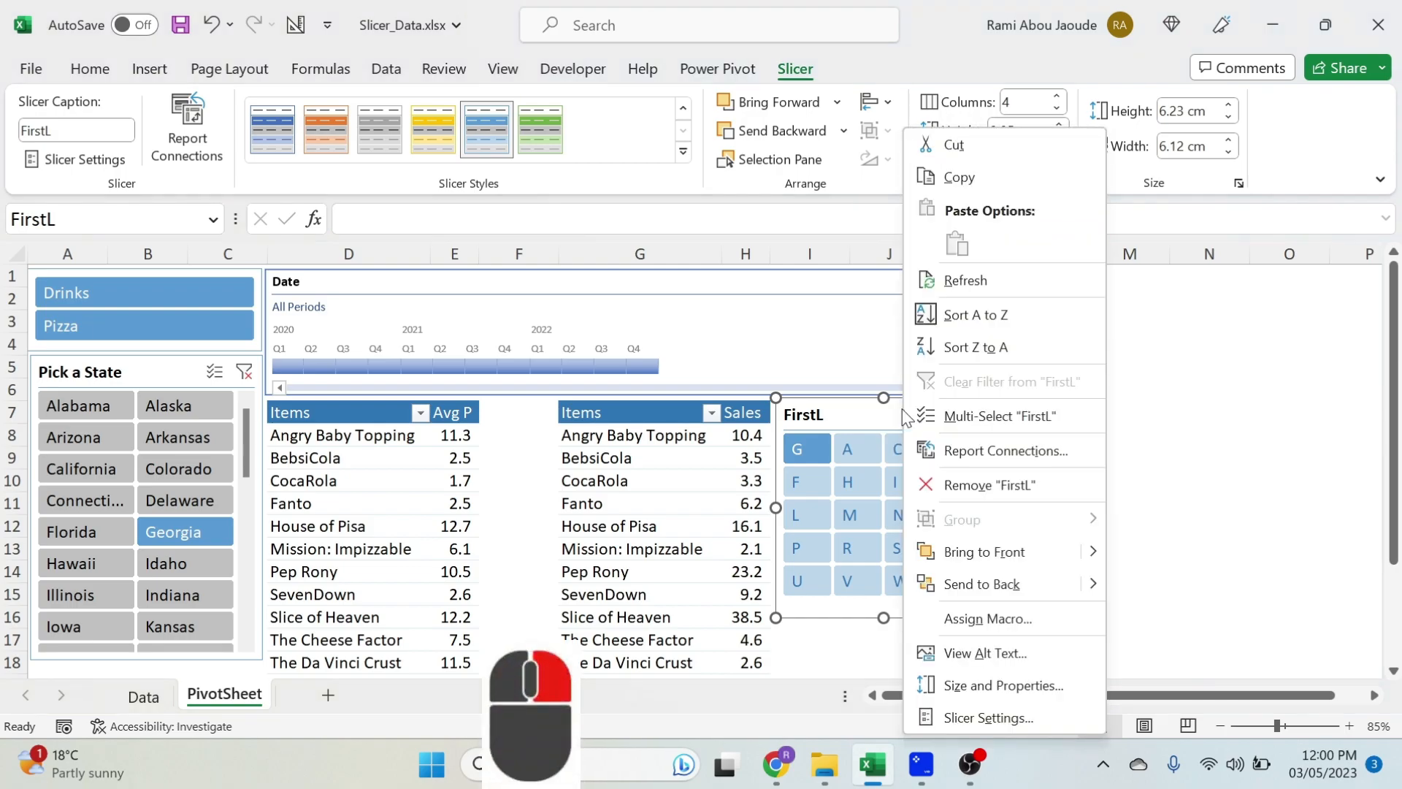
click(988, 717)
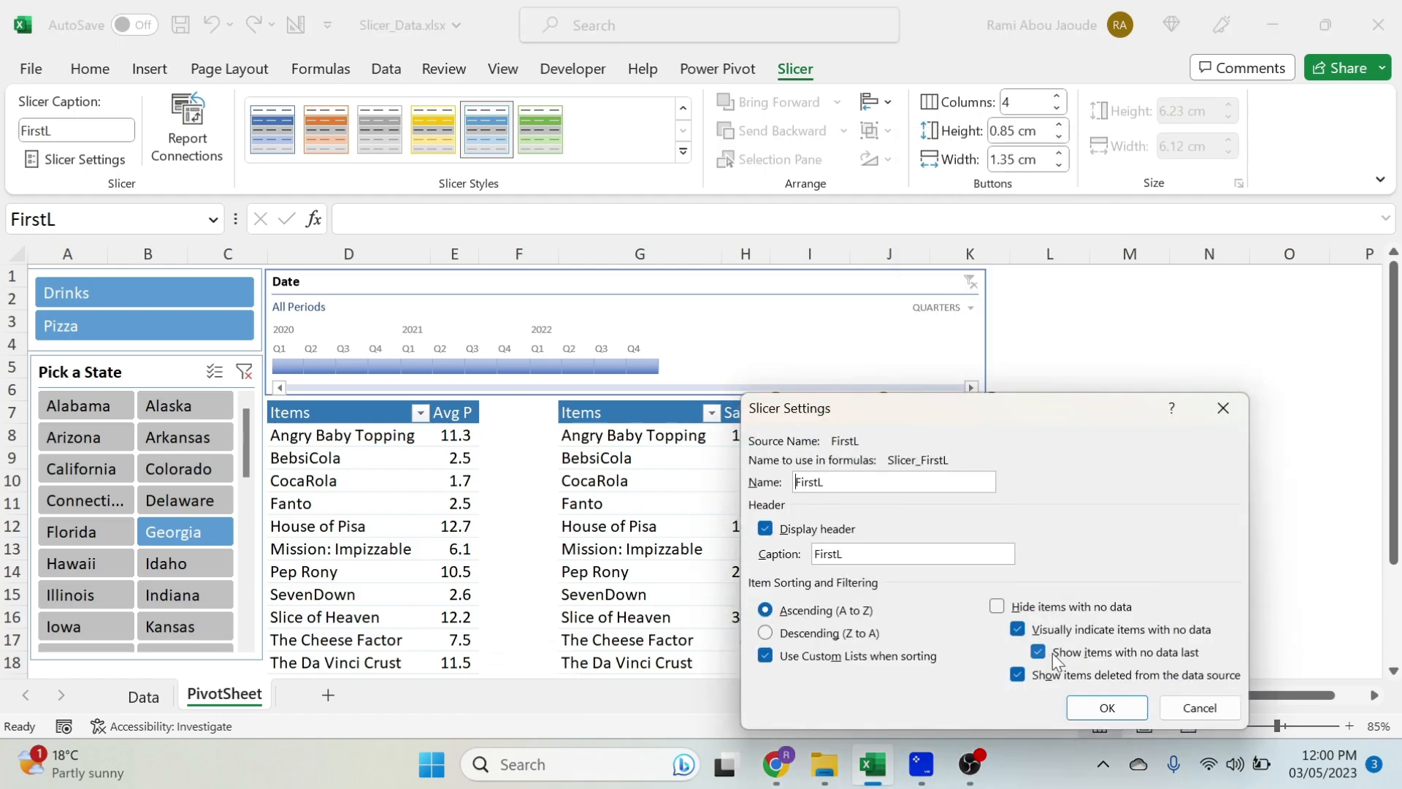
click(1171, 653)
click(1104, 707)
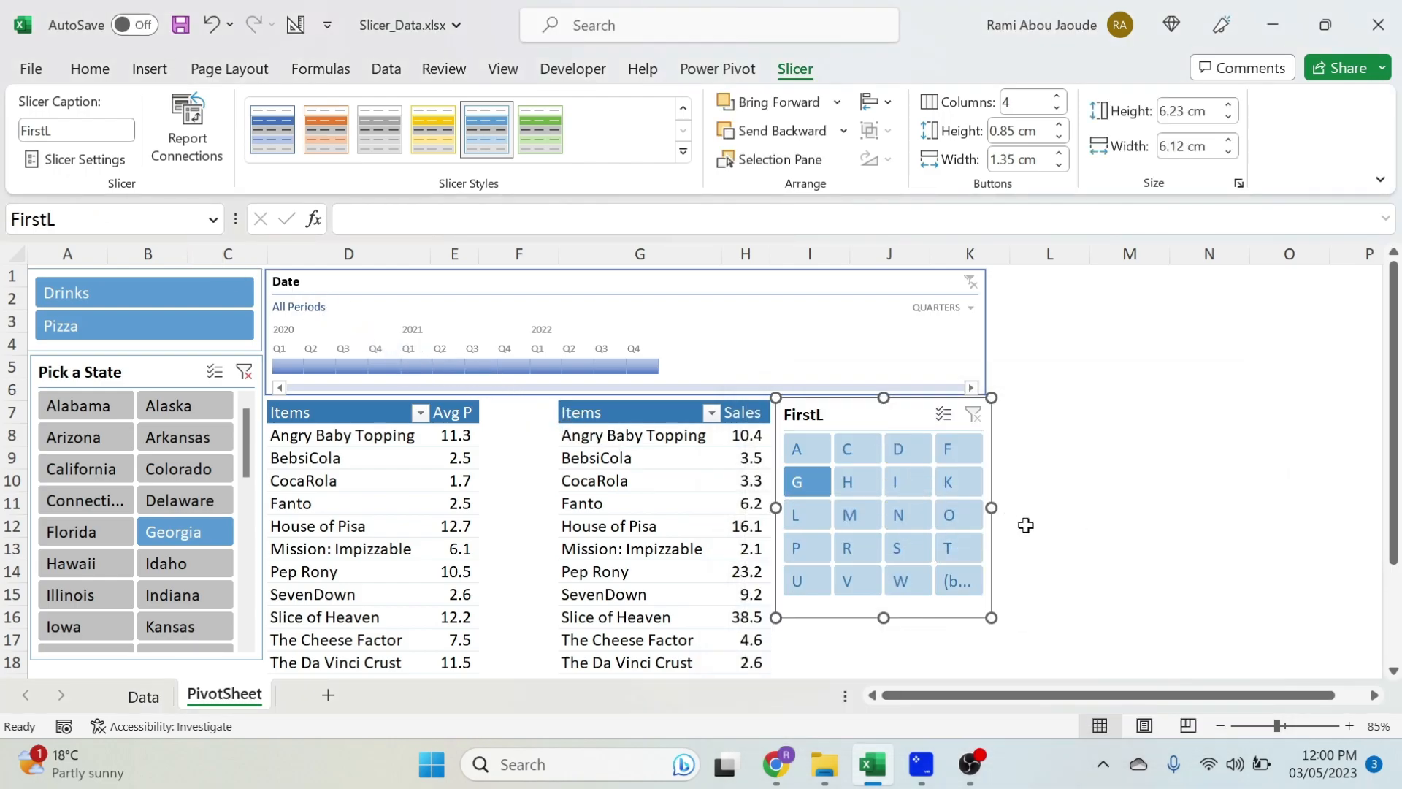
- Filter both item tables to Hawaii with the State slicer, and clear the State slicer's filter
click(82, 564)
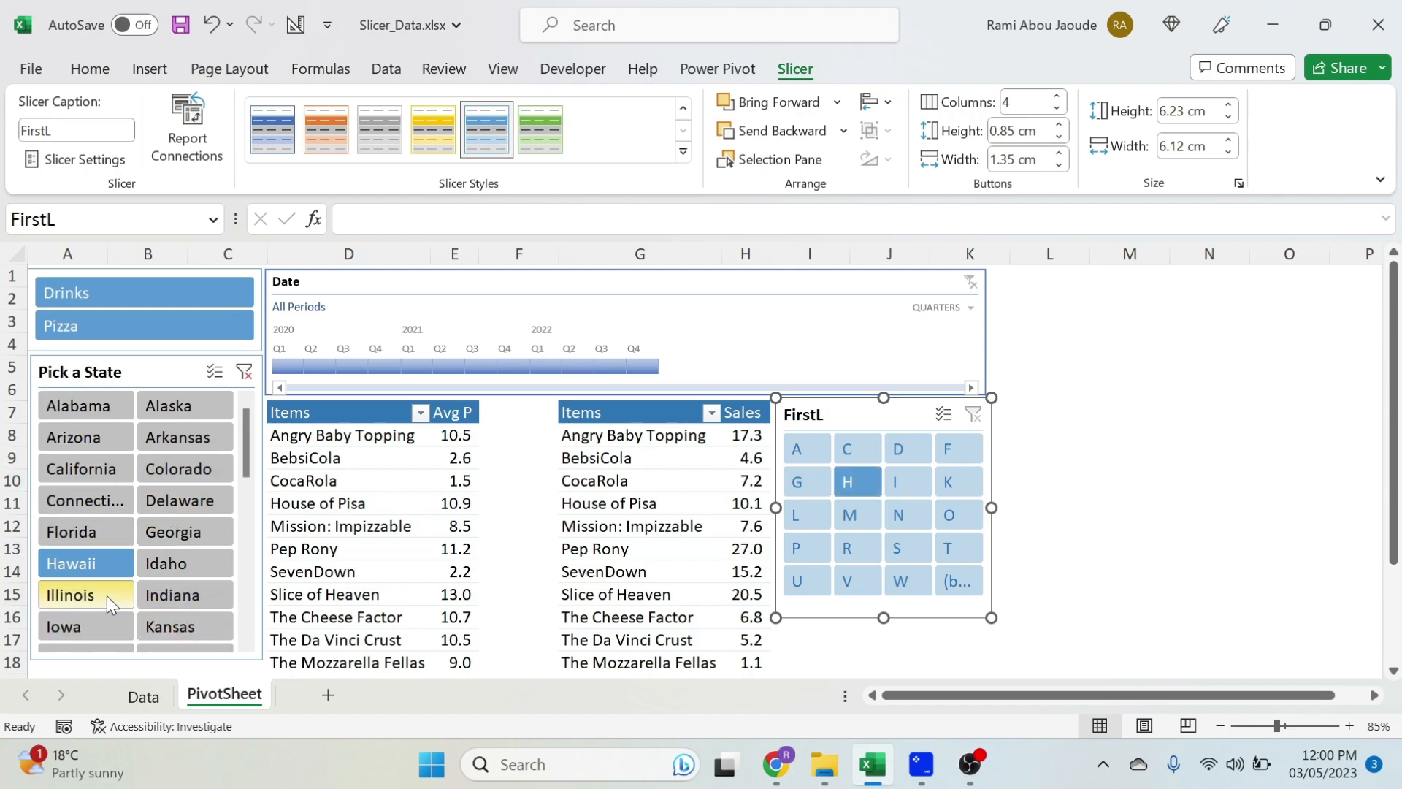
click(243, 370)
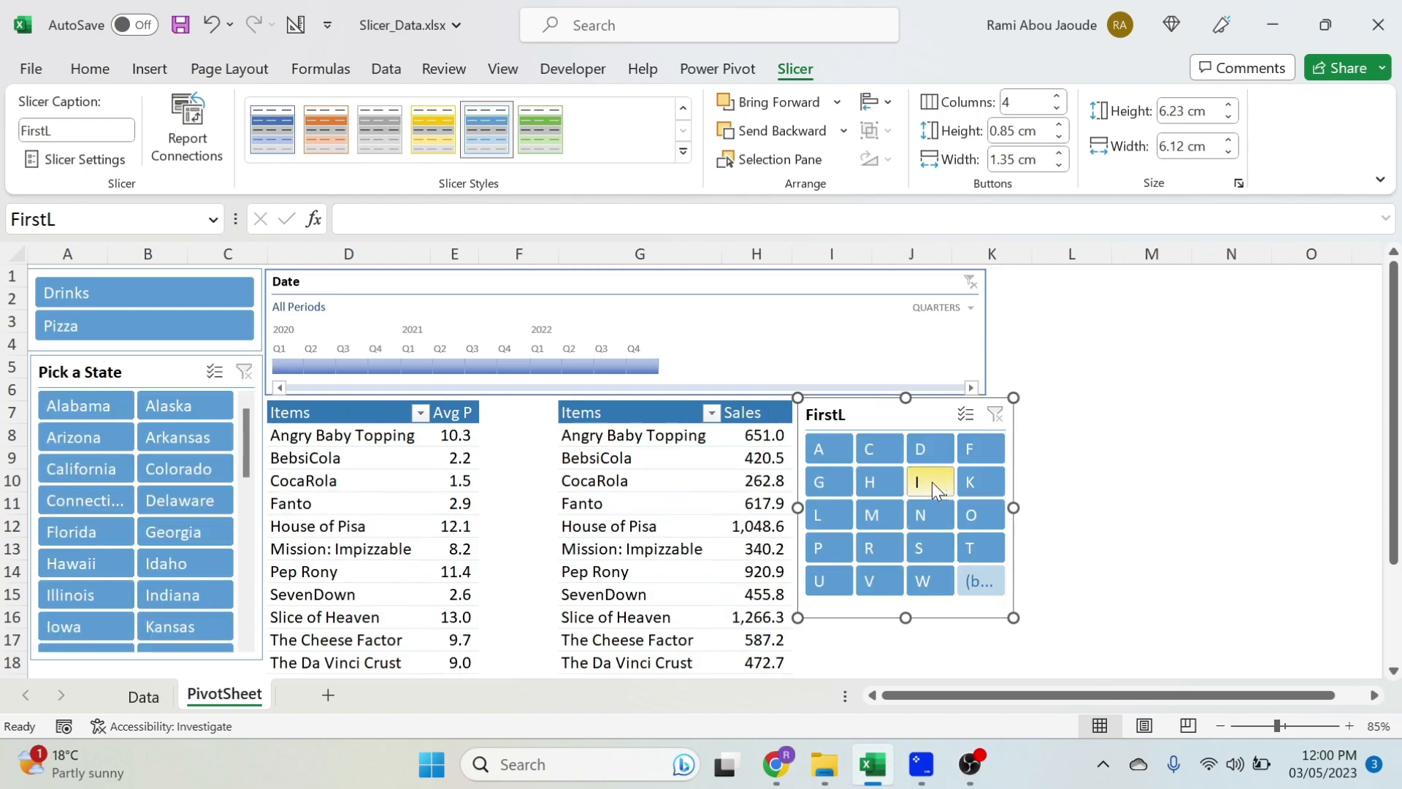
- Filter the FirstL slicer to N and set the State slicer to hide items with no data
click(932, 507)
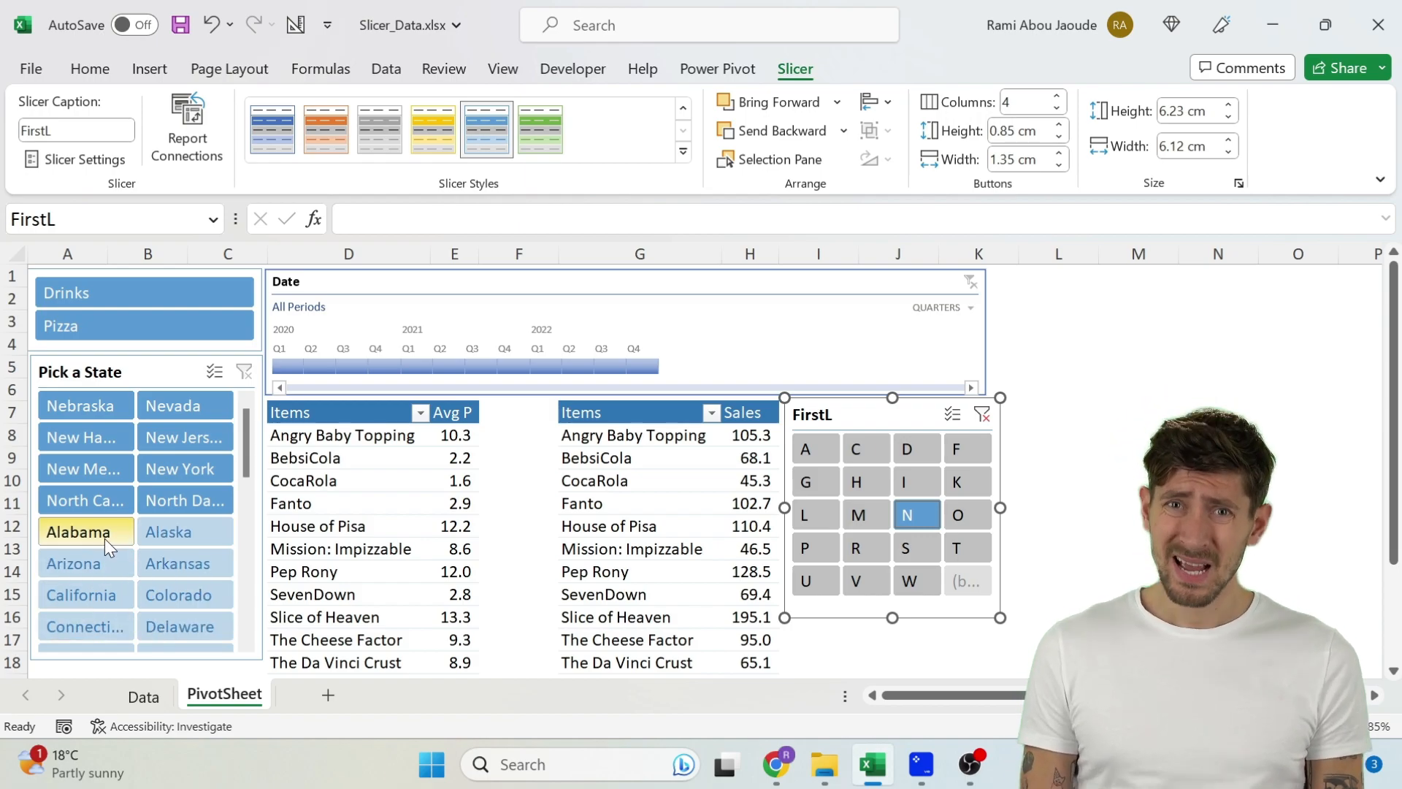
right_click(152, 371)
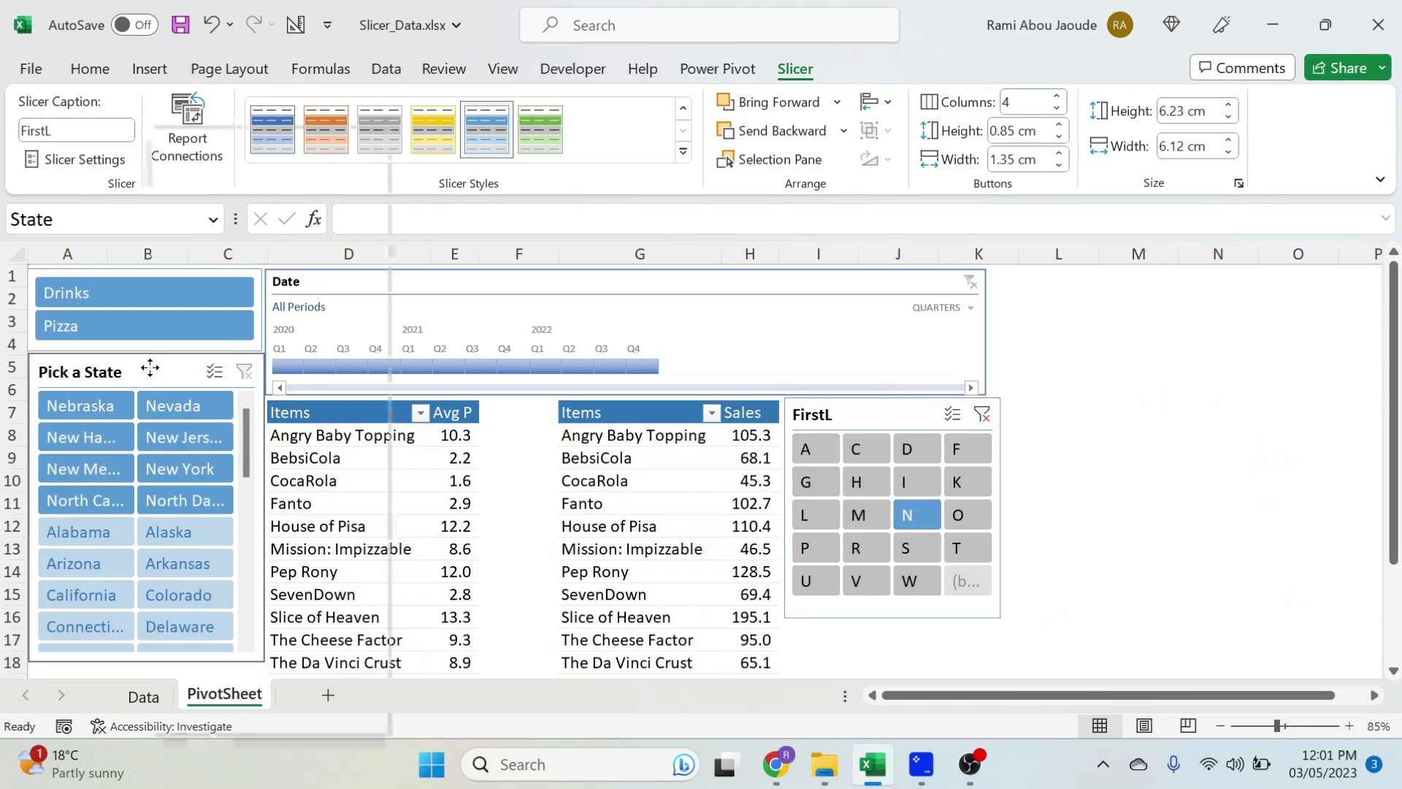
click(261, 709)
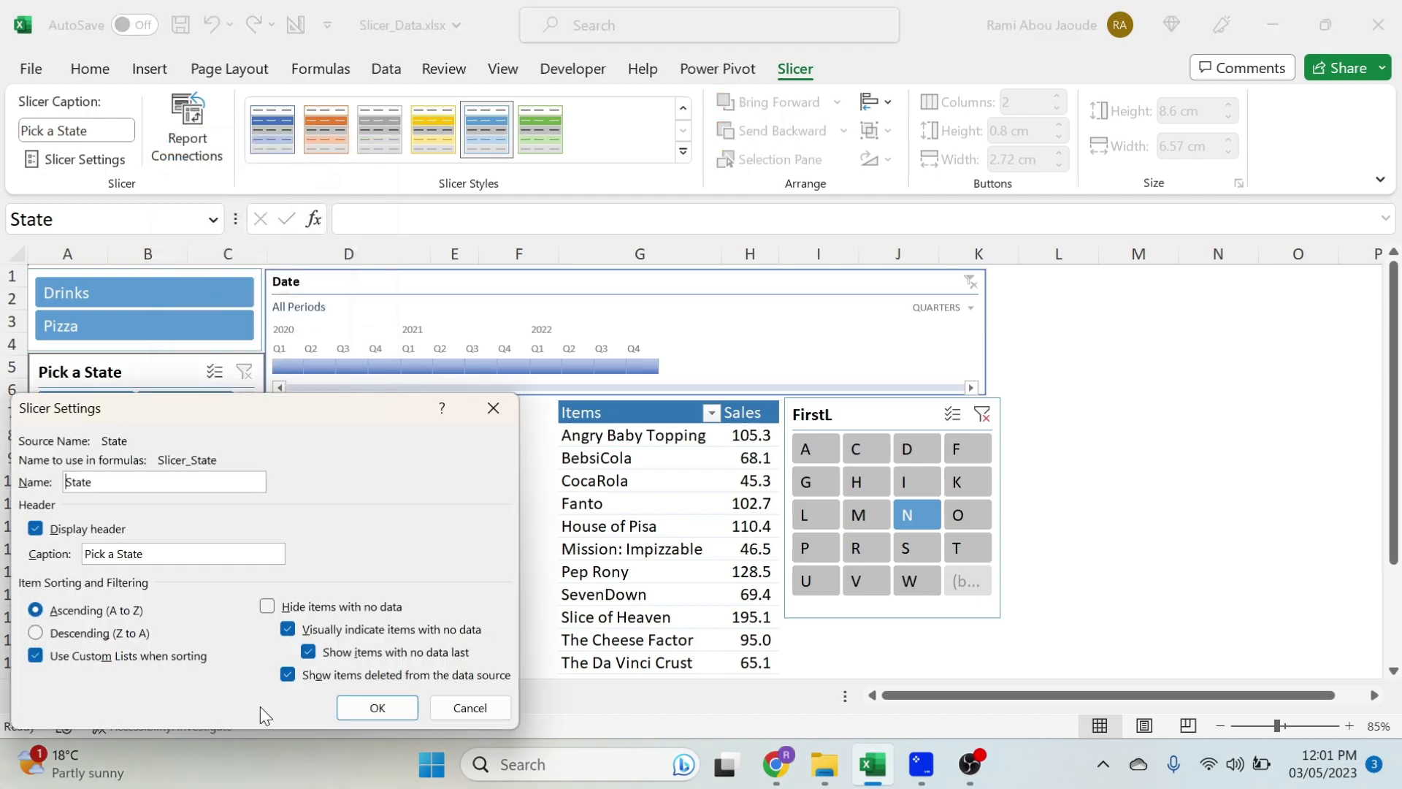
click(267, 614)
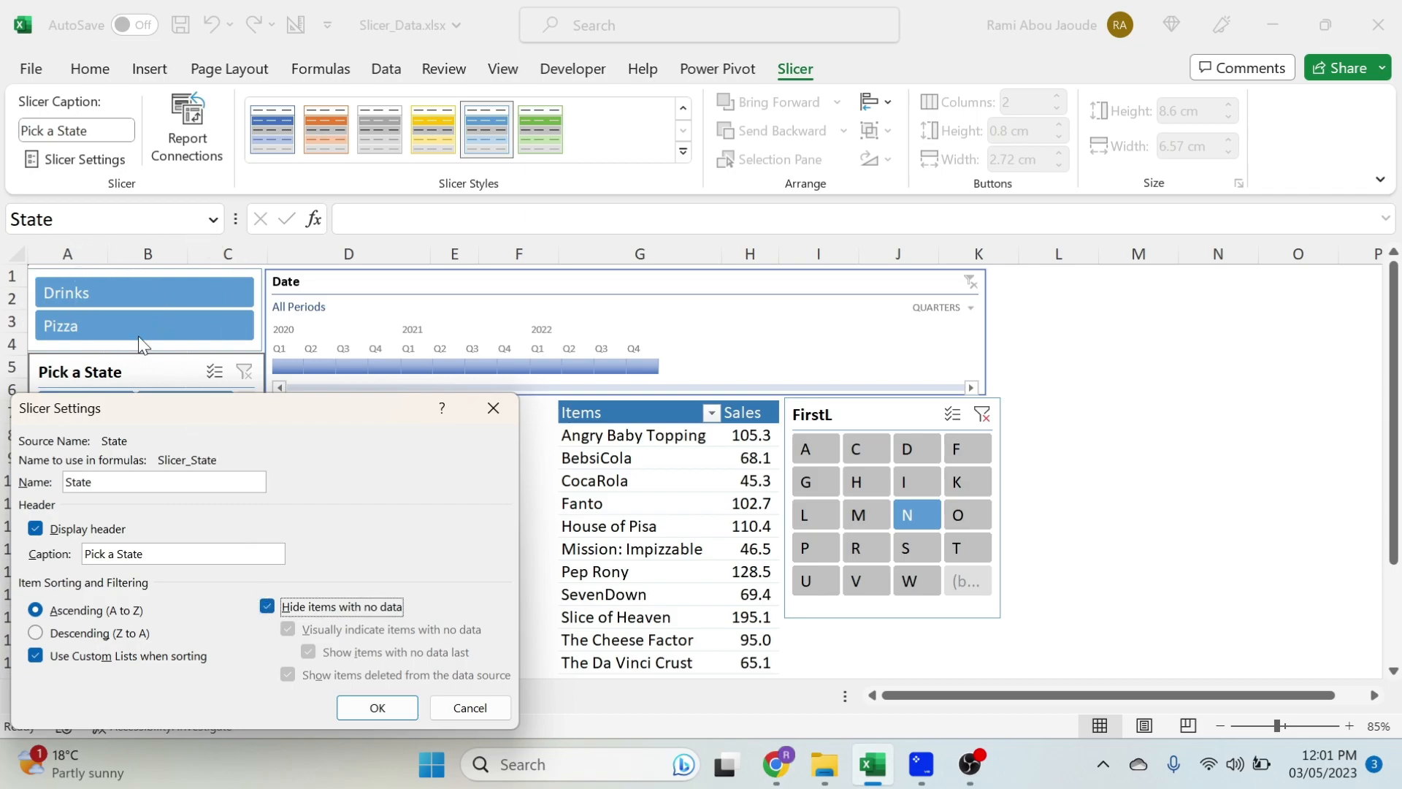
click(376, 707)
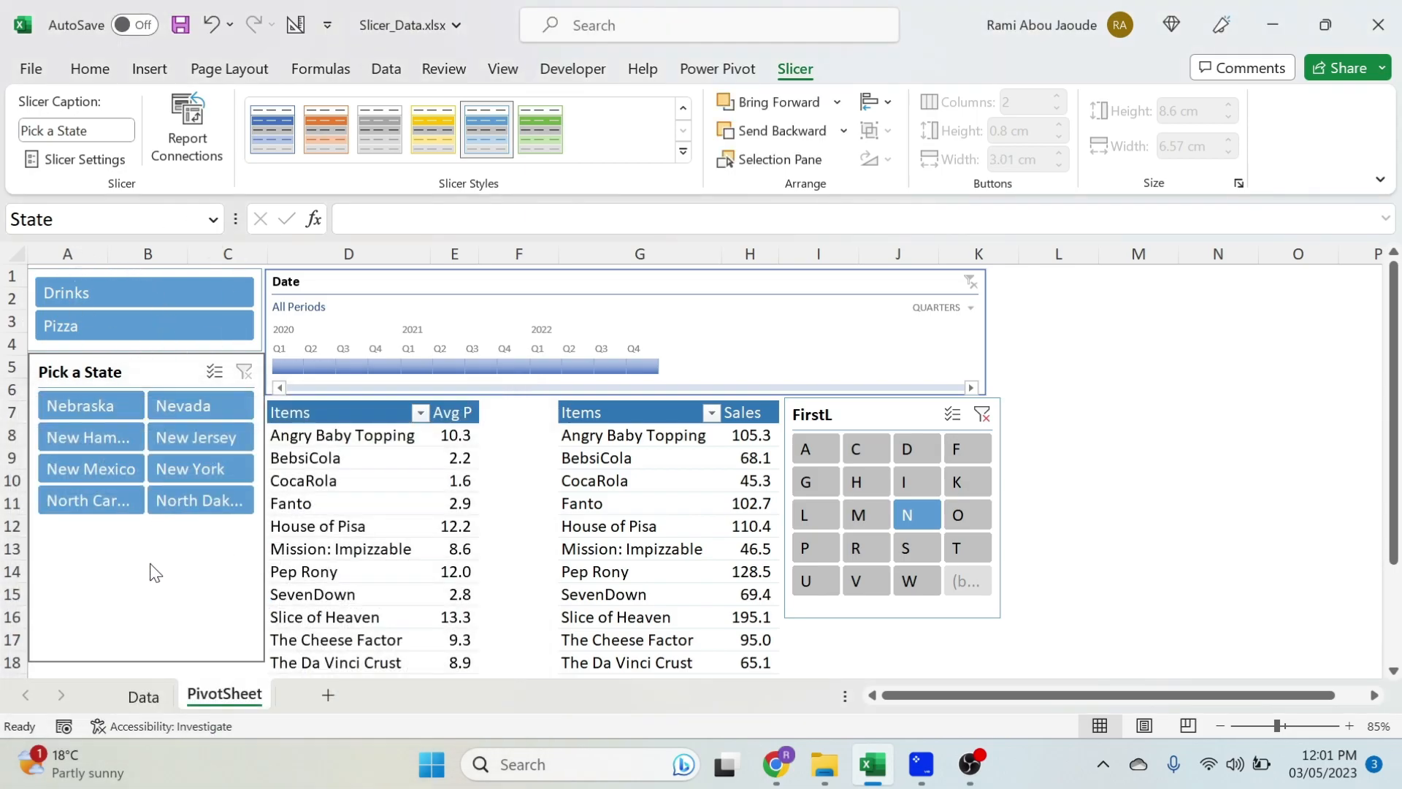
- Try the FirstL slicer with H, switch its selection to R and I together, and pick Idaho in the State slicer
click(855, 481)
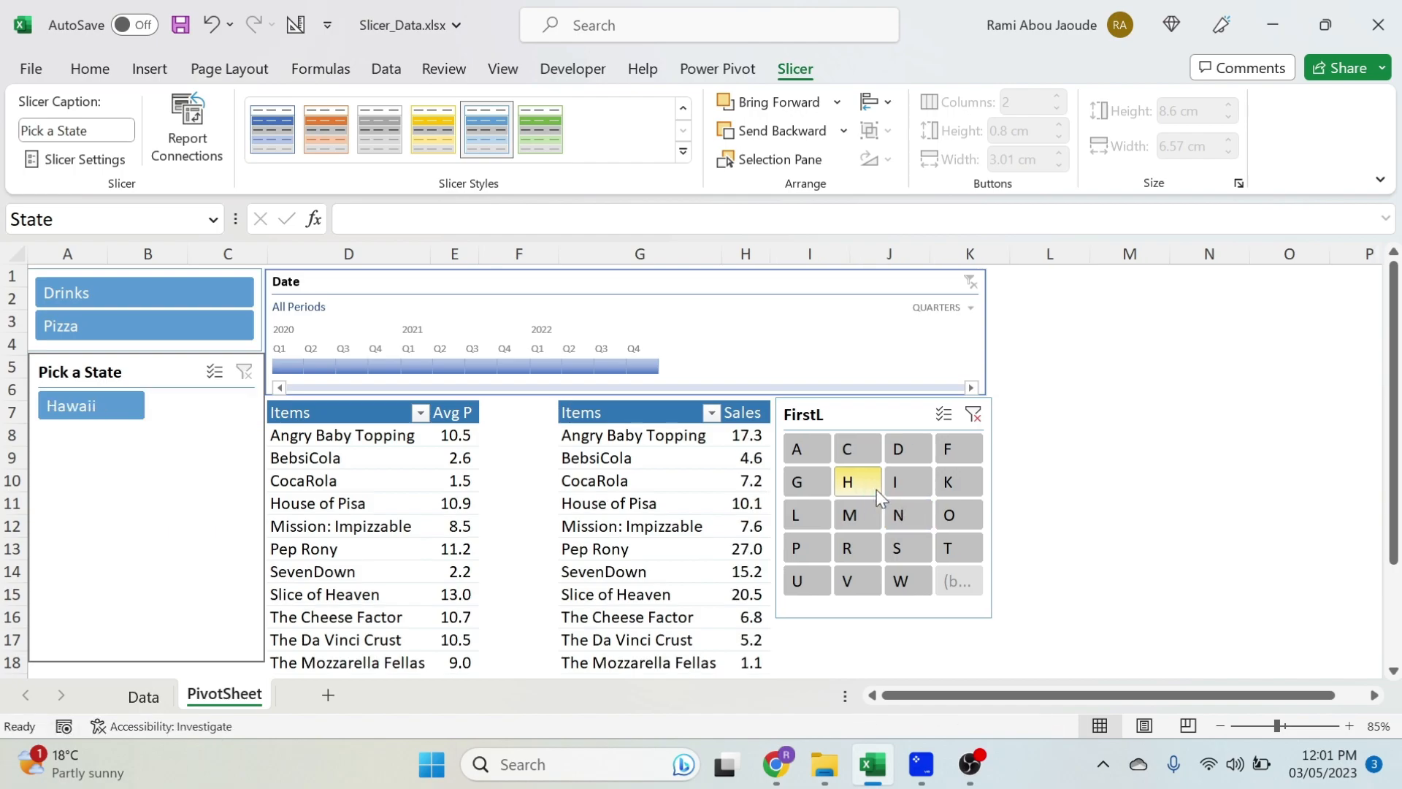
click(867, 544)
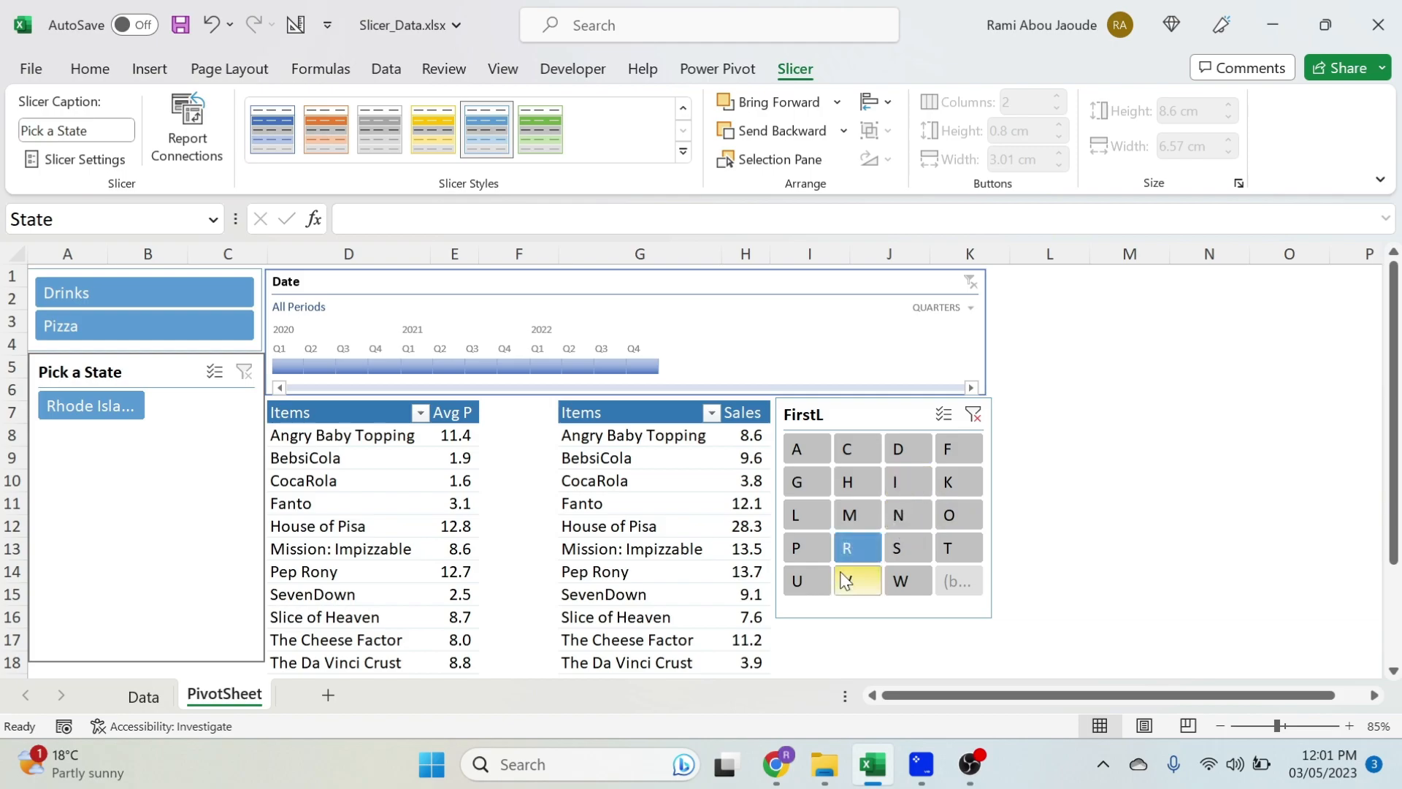
ctrl+click(913, 482)
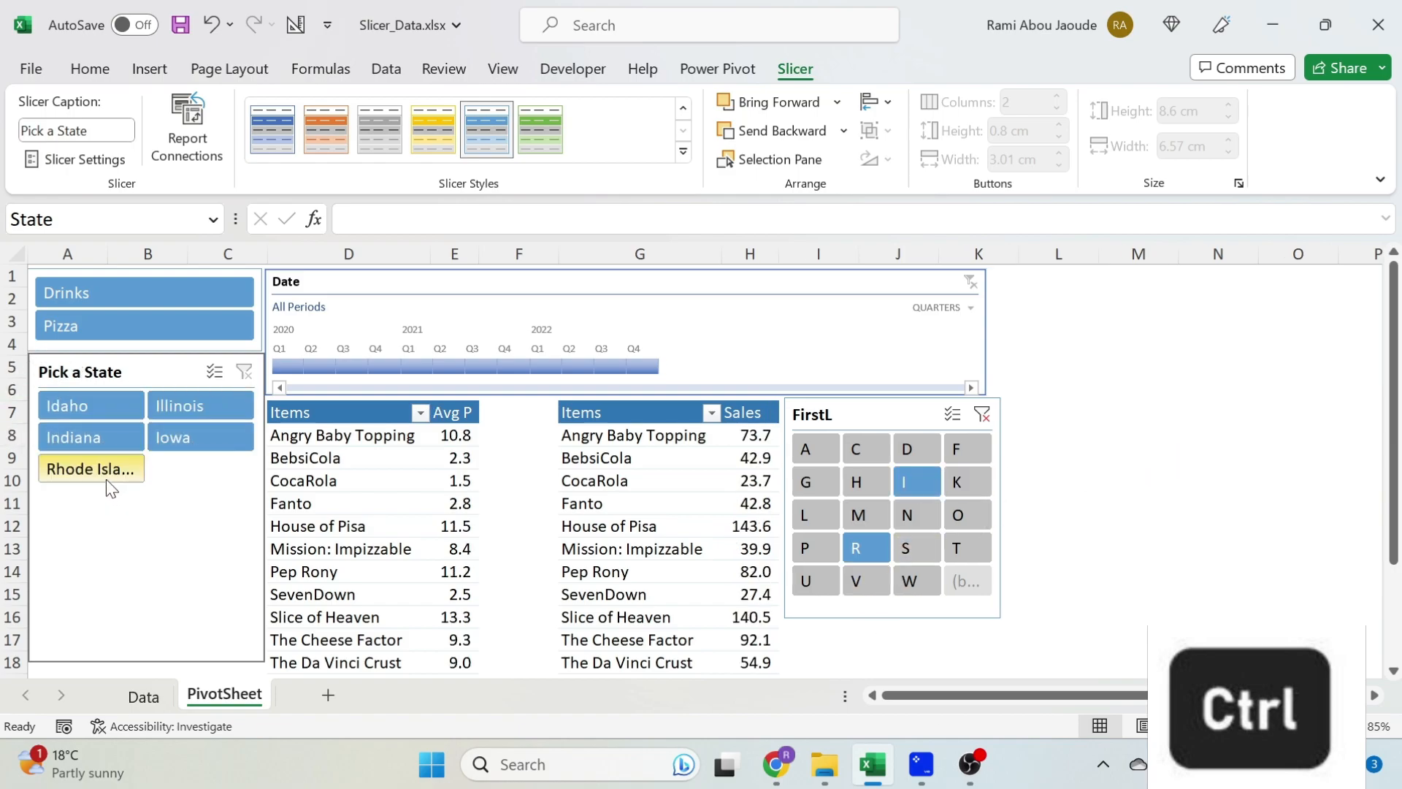
click(90, 410)
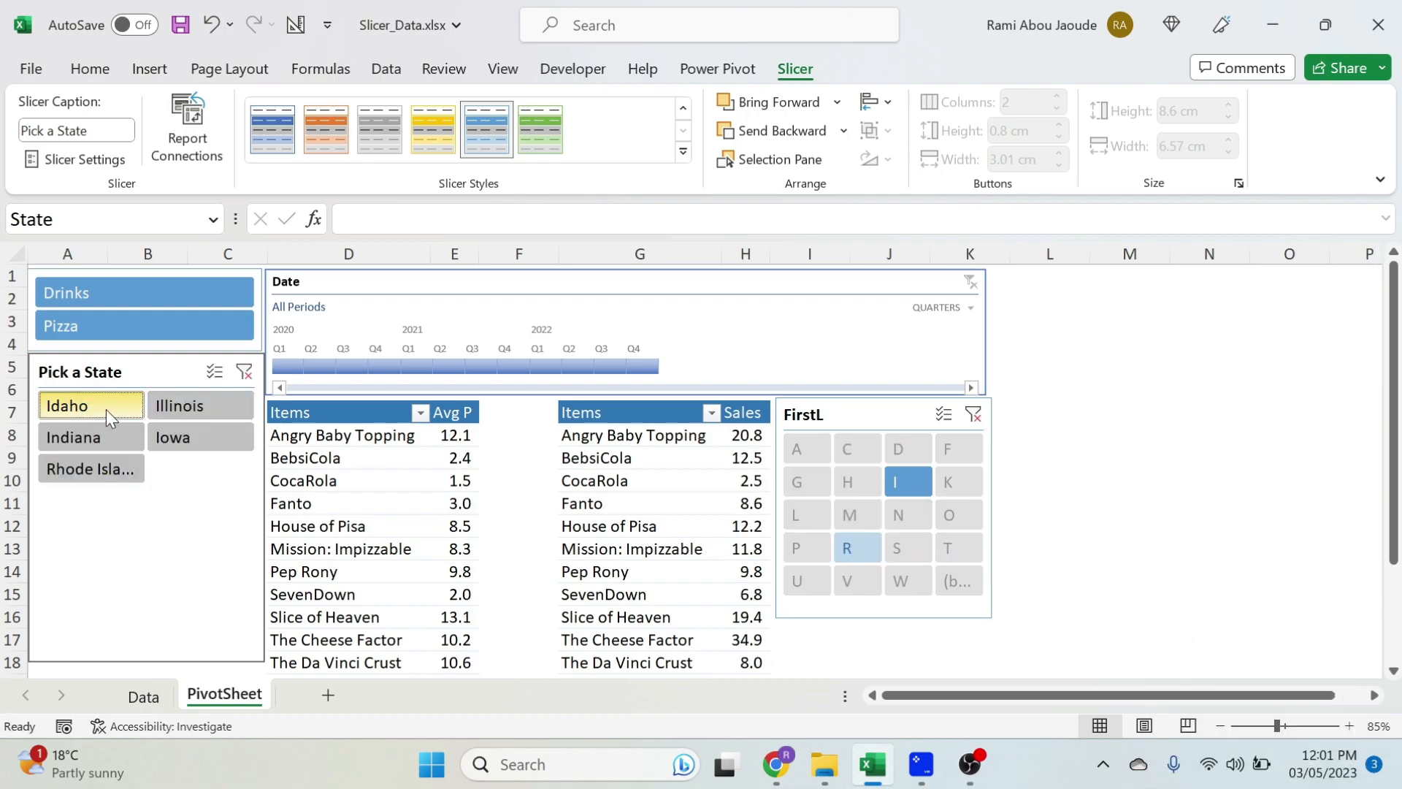